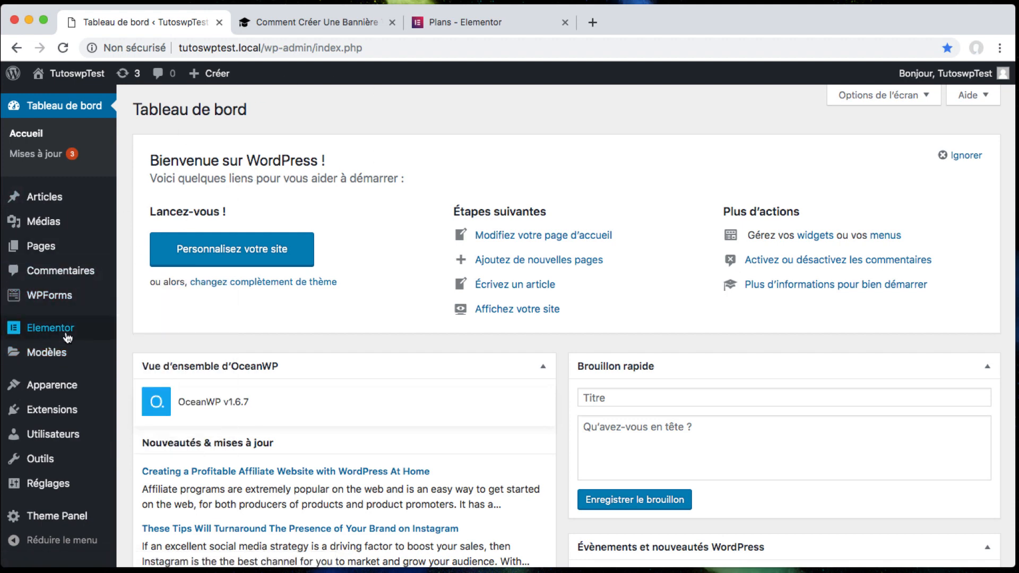
Open the list of installed plugins and check the Elementor and Elementor Pro entries
mouse_move(67, 337)
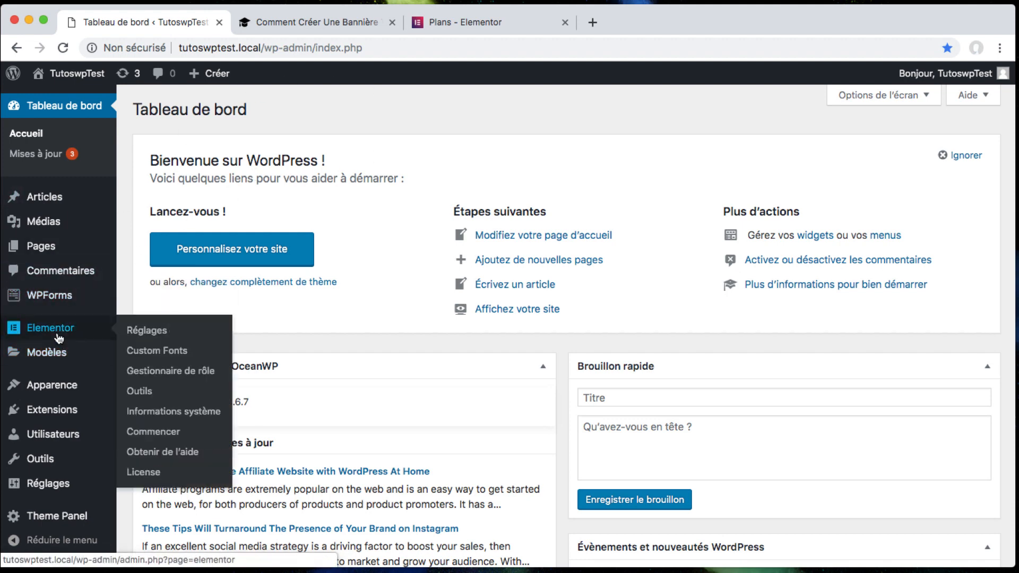
mouse_move(60, 414)
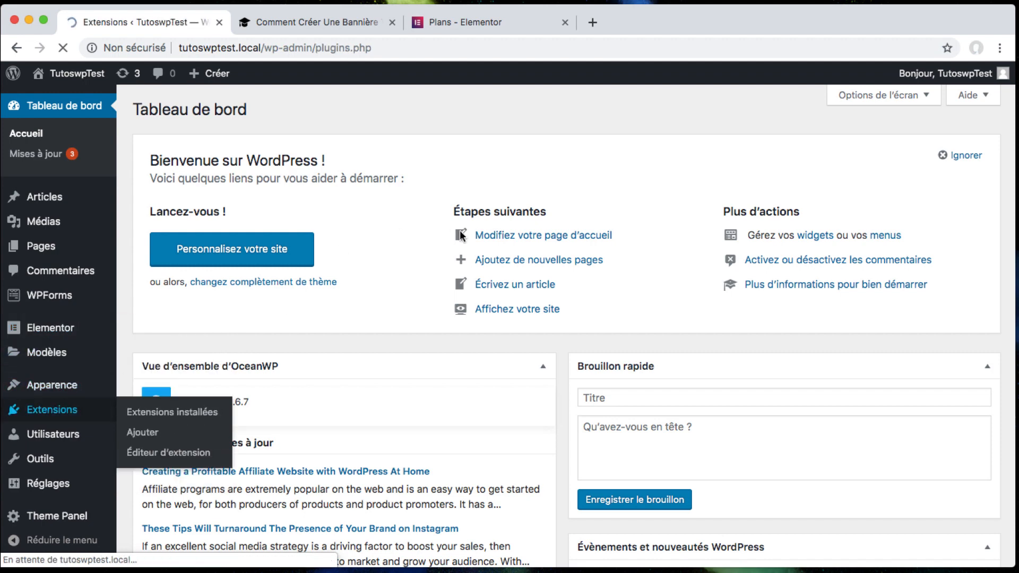
scroll(301, 309, "down", 4)
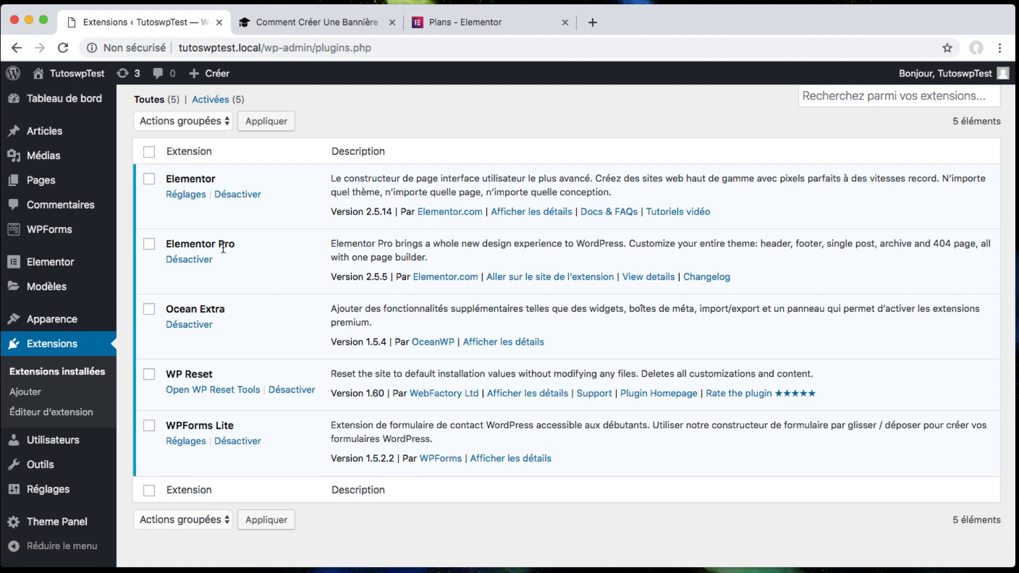
Review the Personal, Business and Unlimited subscription plans on the Elementor plans page
left_click(499, 22)
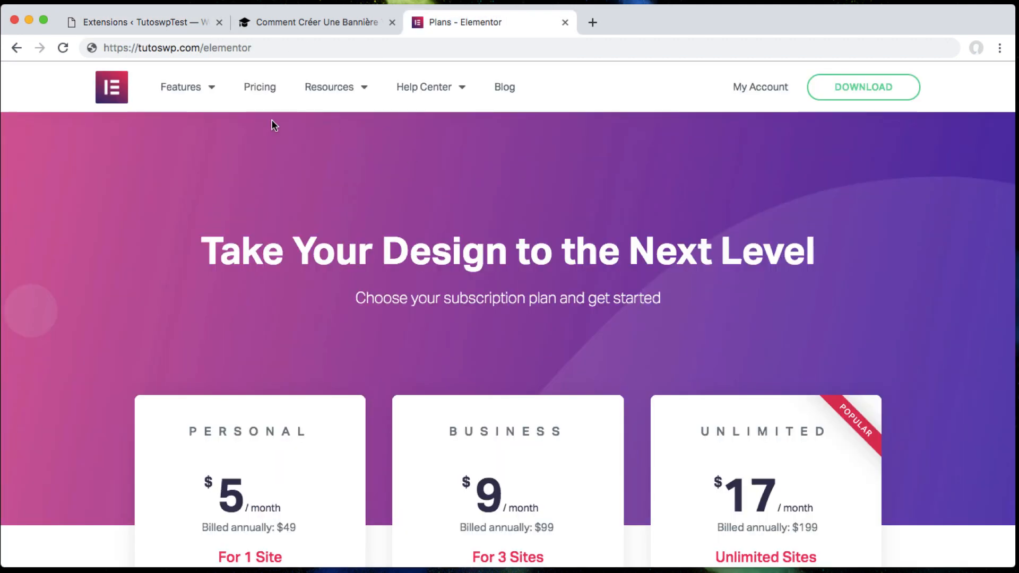
scroll(370, 321, "down", 5)
scroll(370, 322, "up", 5)
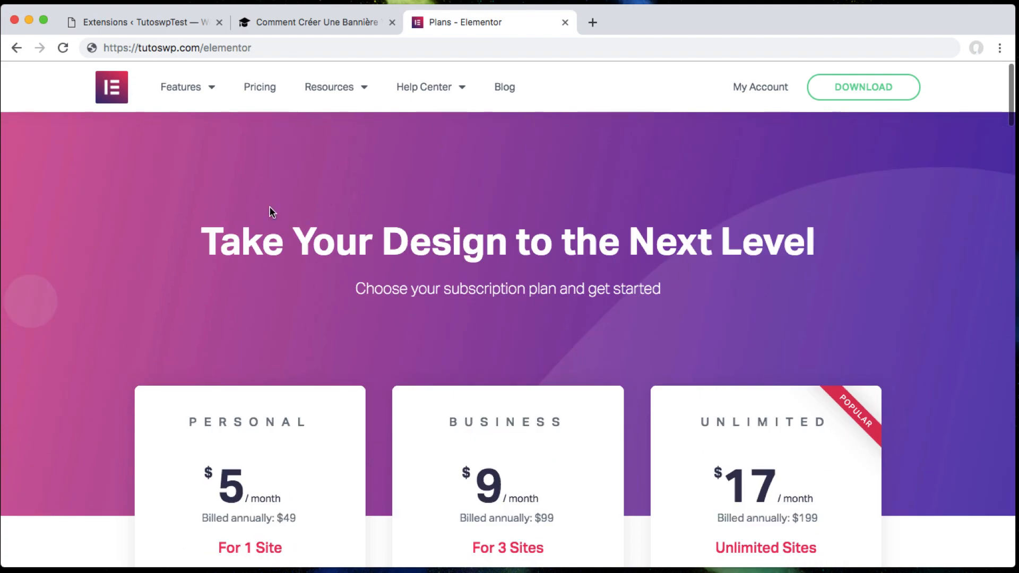
scroll(298, 354, "down", 5)
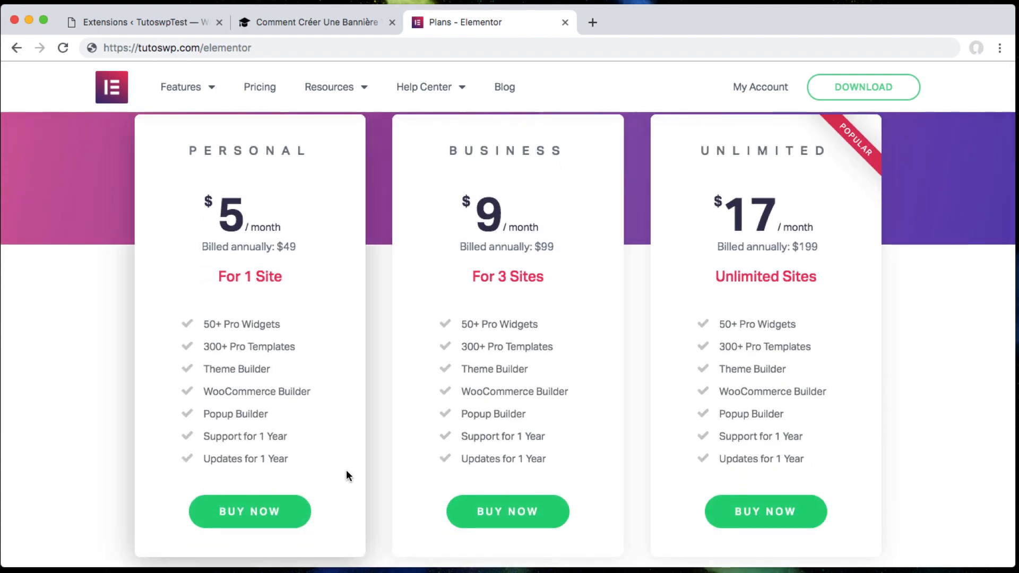
Go back to the WordPress plugins page and open the form for uploading a new plugin as a .zip file
left_click(170, 23)
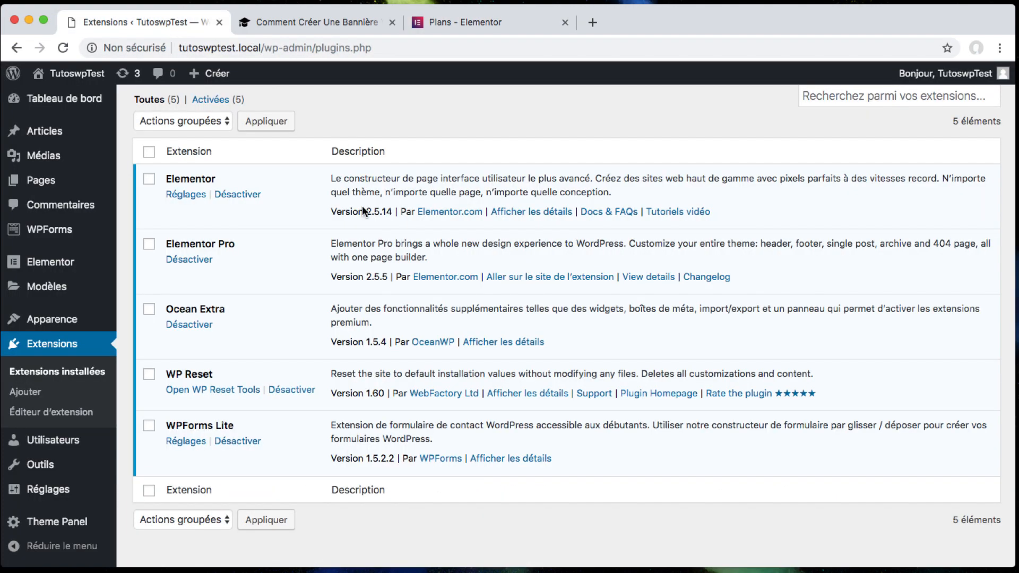
scroll(265, 177, "up", 3)
left_click(237, 106)
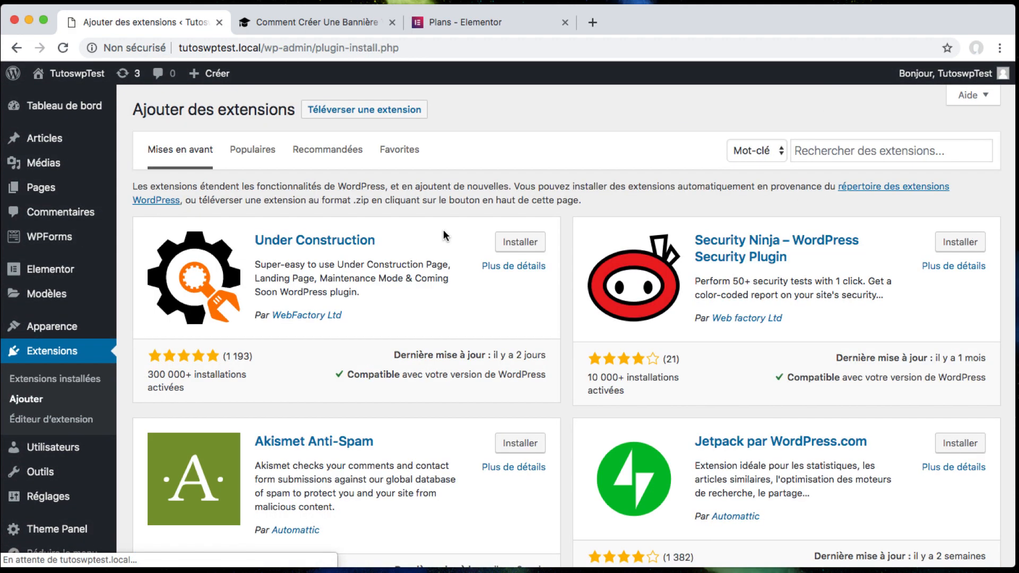
left_click(371, 110)
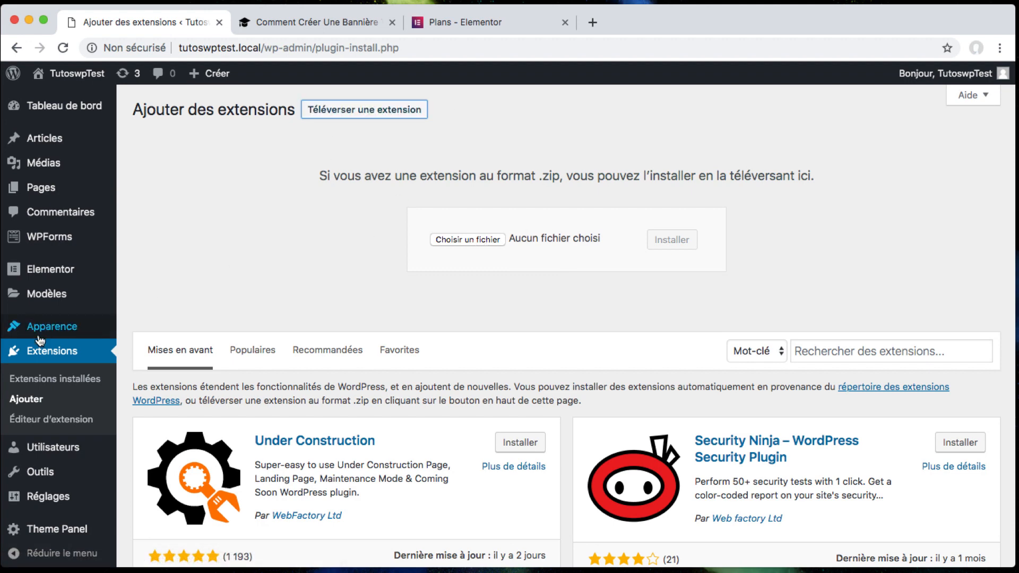
Open the Theme Builder's template list
scroll(46, 348, "down", 2)
left_click(49, 261)
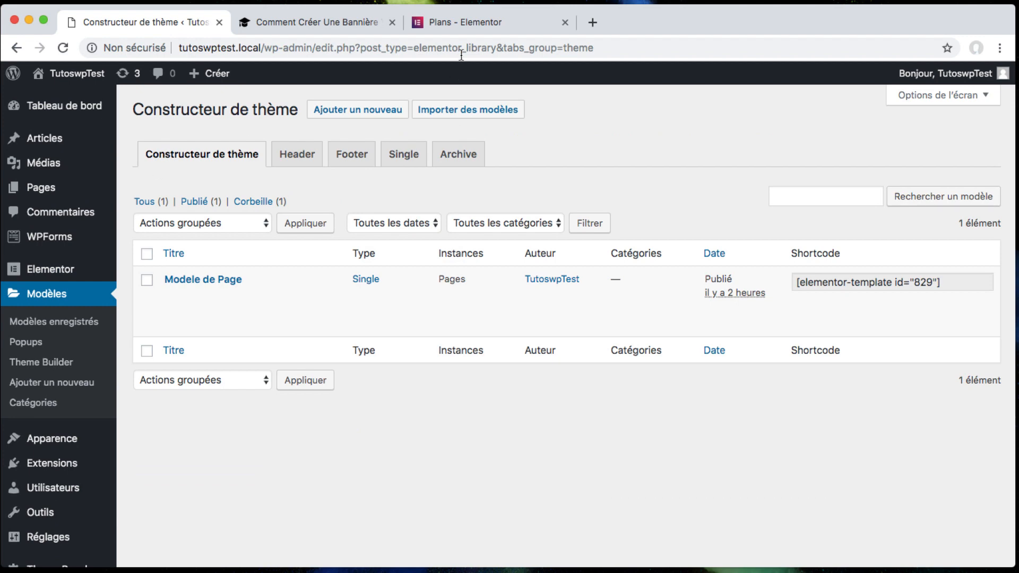
left_click(417, 21)
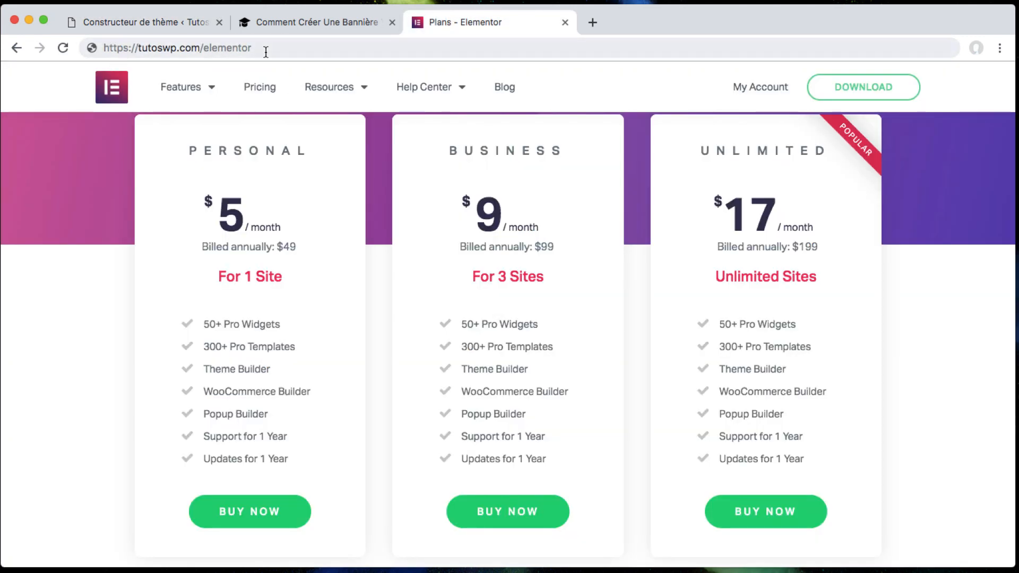
scroll(199, 209, "up", 5)
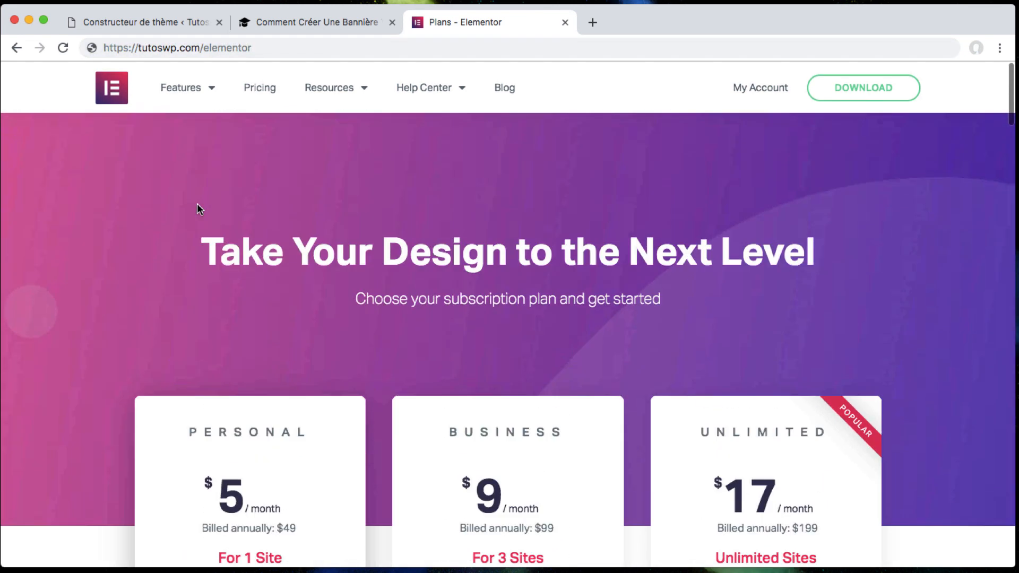
left_click(164, 25)
mouse_move(223, 316)
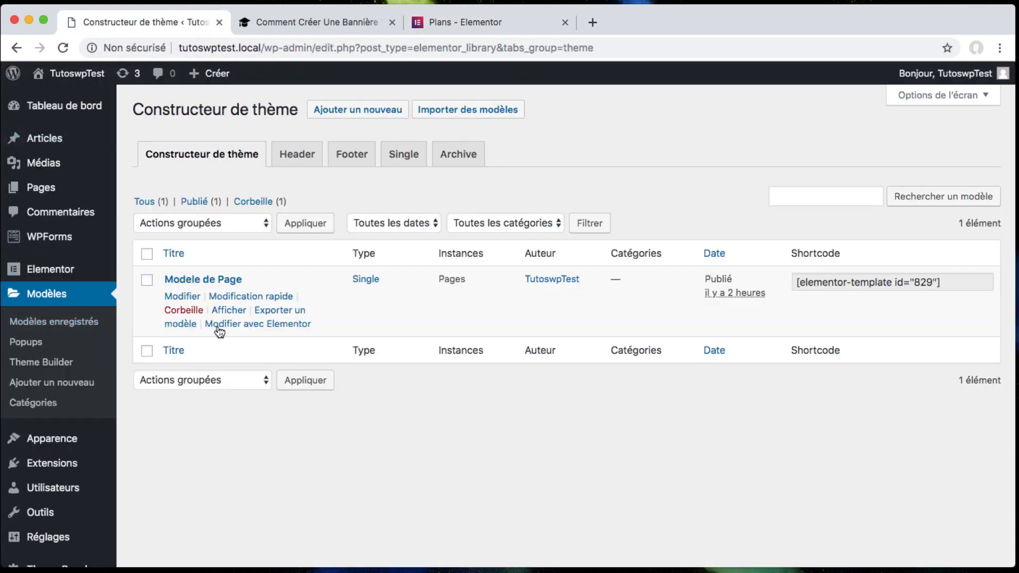
left_click(476, 25)
key("super+1")
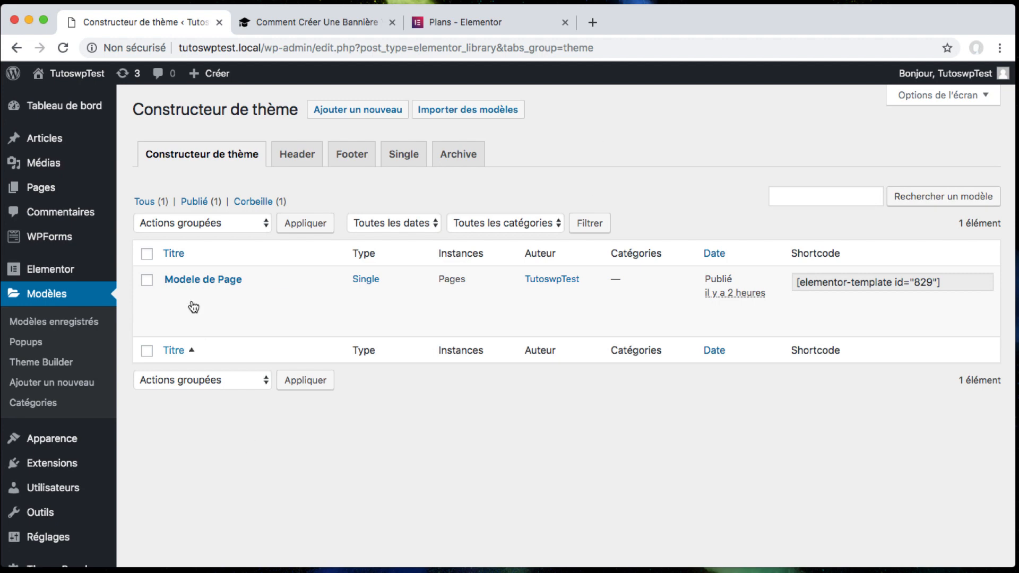
mouse_move(194, 307)
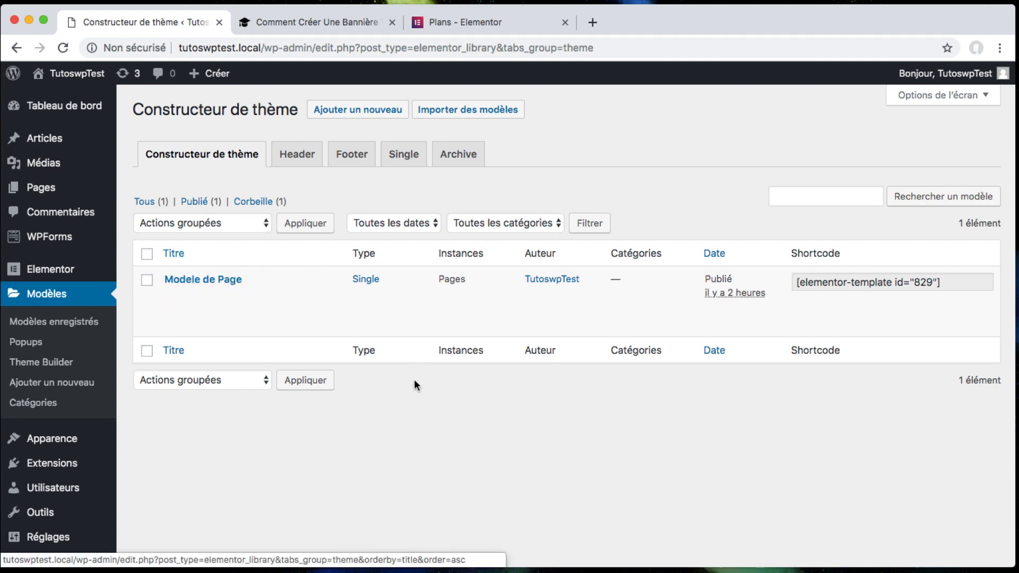
Examine the layout of the example TutosWP article about YouTube banners, including its title, article details, table of contents and sidebar
left_click(301, 23)
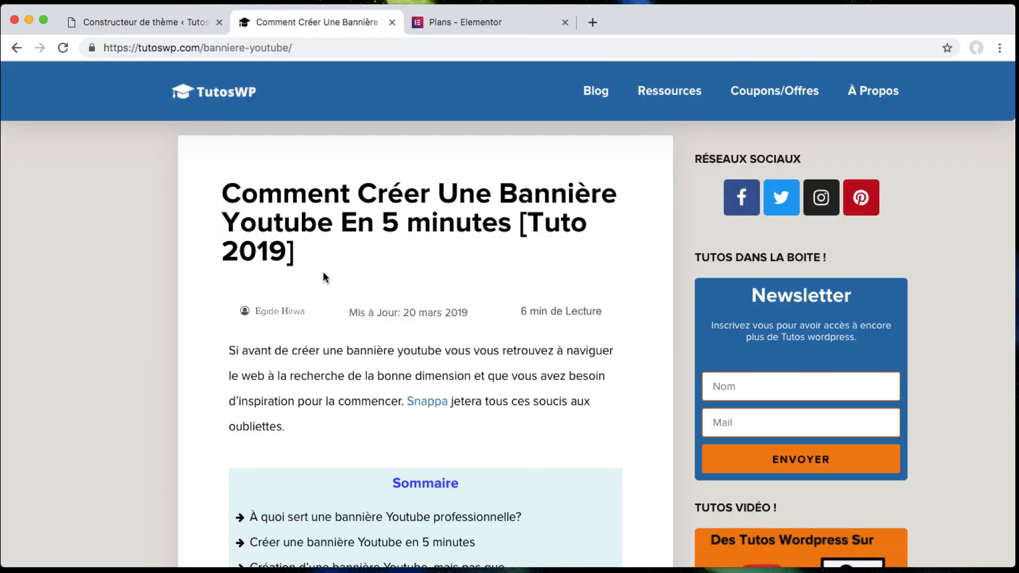
scroll(337, 267, "down", 2)
scroll(338, 270, "up", 2)
scroll(472, 272, "down", 5)
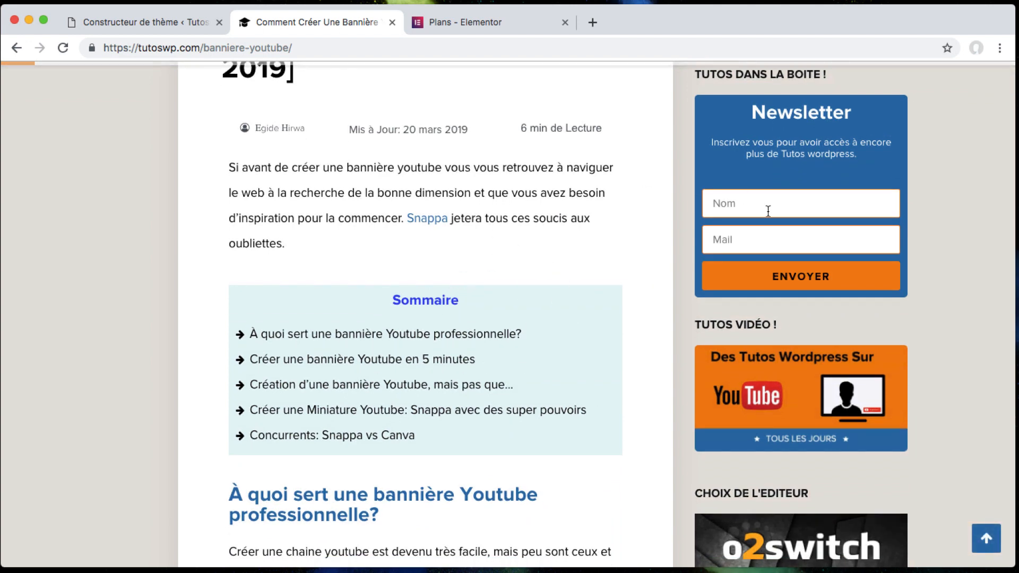
scroll(509, 189, "up", 5)
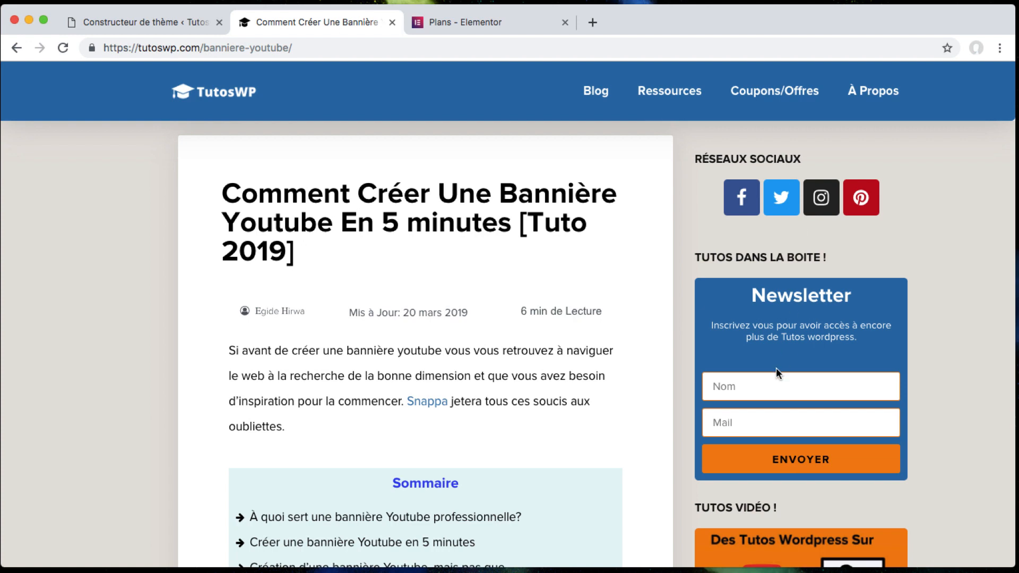
scroll(770, 291, "down", 5)
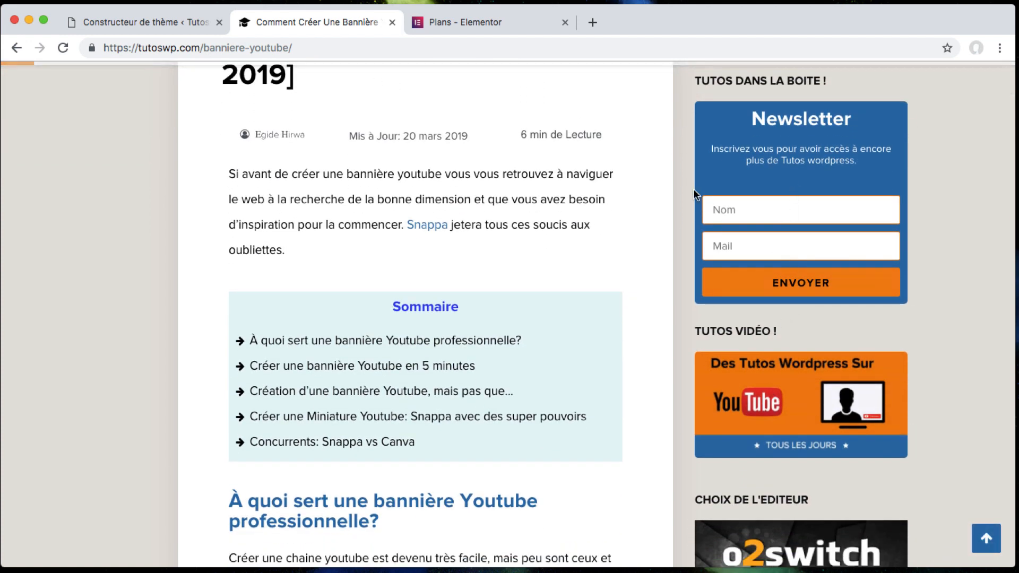
scroll(689, 154, "up", 5)
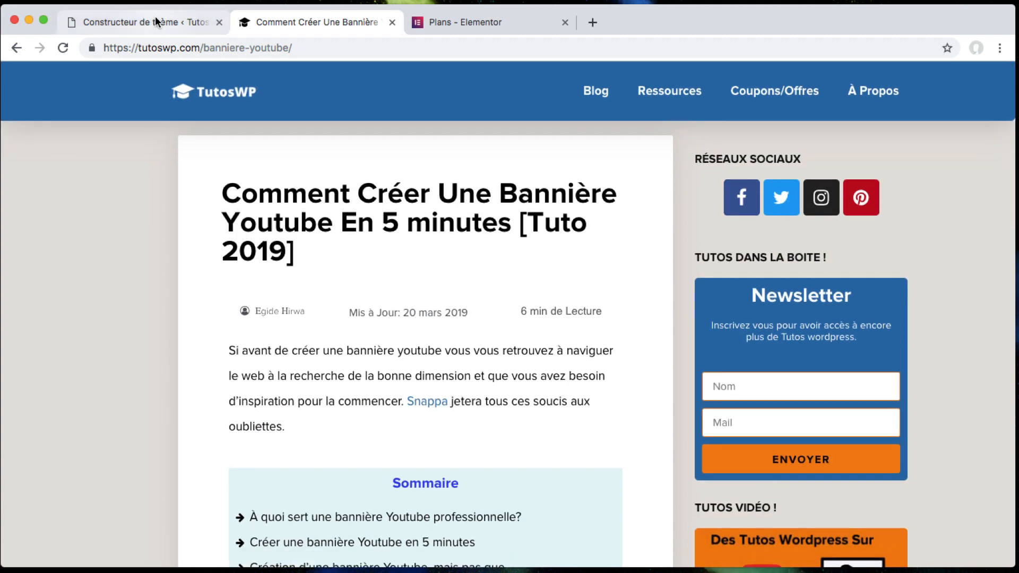
Return to the Theme Builder in WordPress and show only the Single templates
left_click(155, 17)
left_click(51, 363)
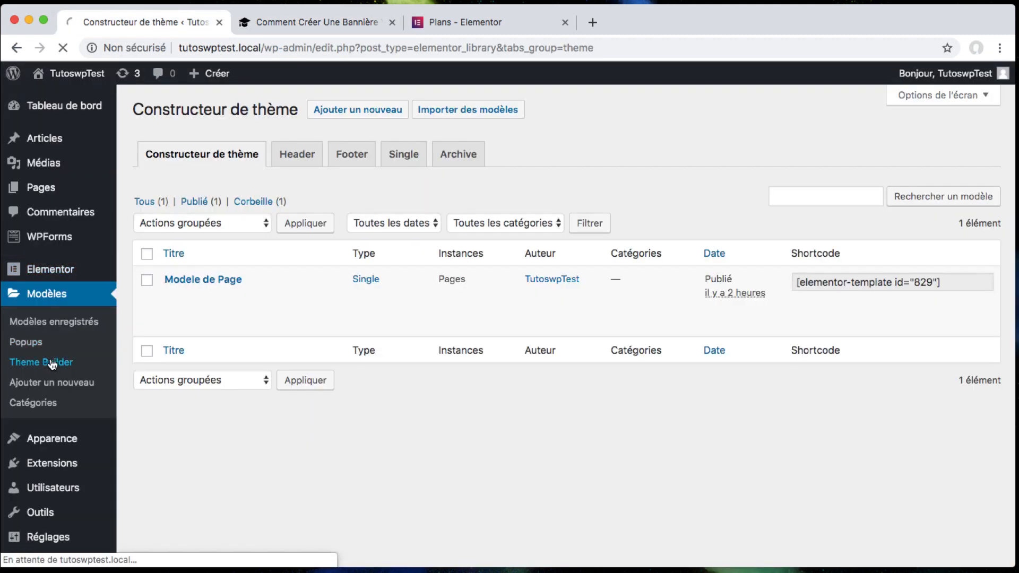
left_click(404, 157)
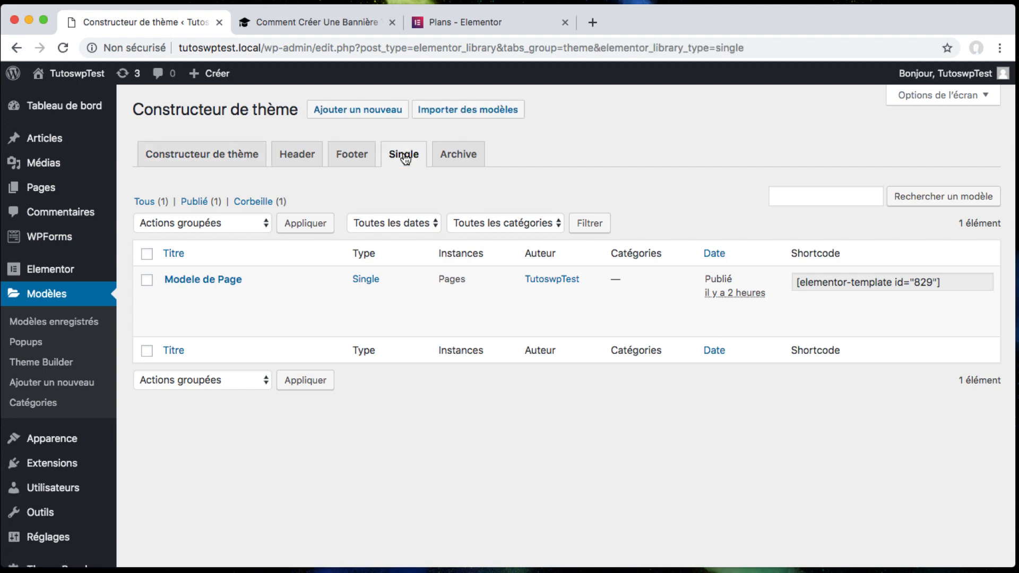
Create a new Single template with post type Article and the name "Modele d'article"
left_click(359, 109)
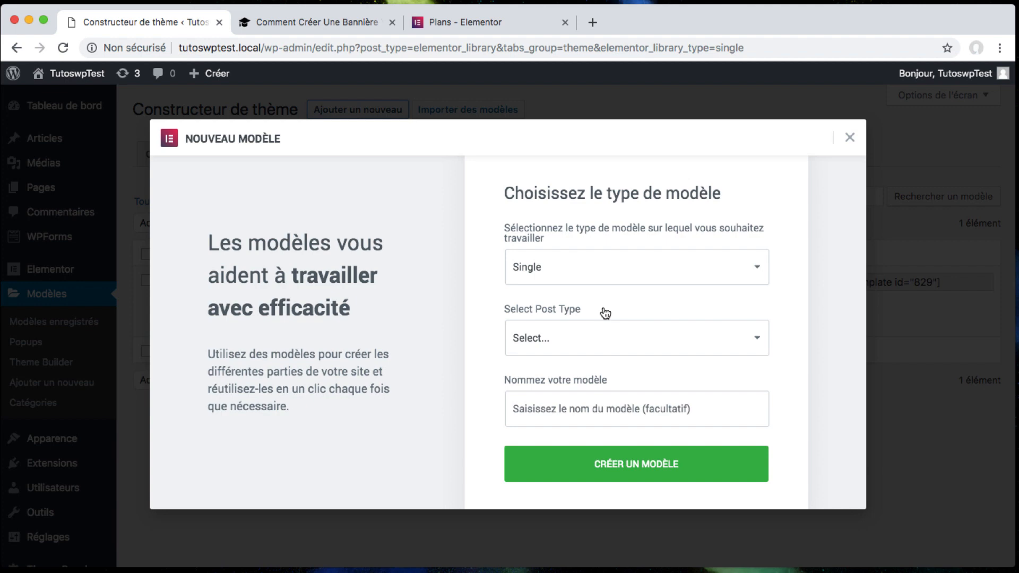
left_click(557, 337)
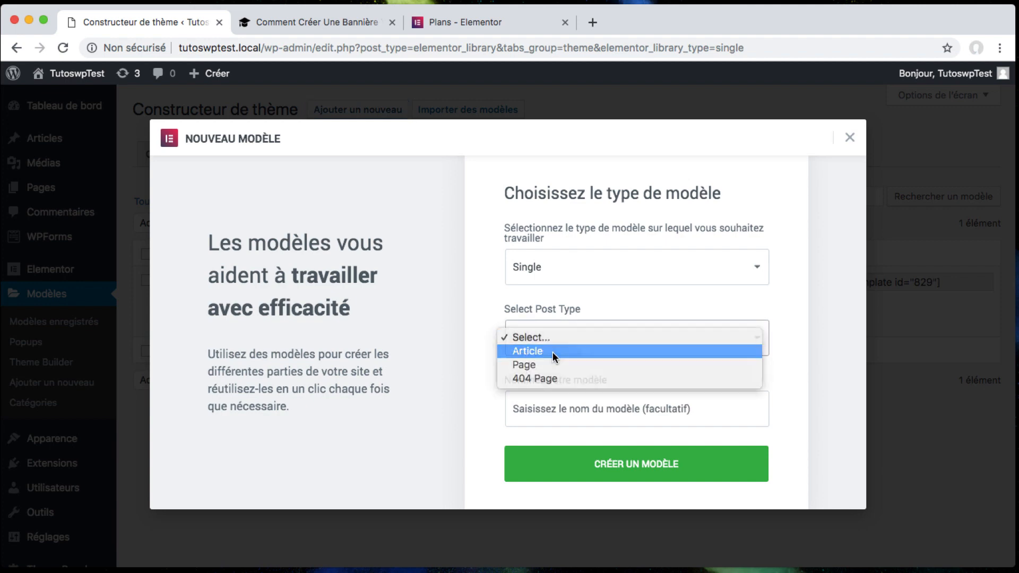
left_click(552, 352)
left_click(535, 409)
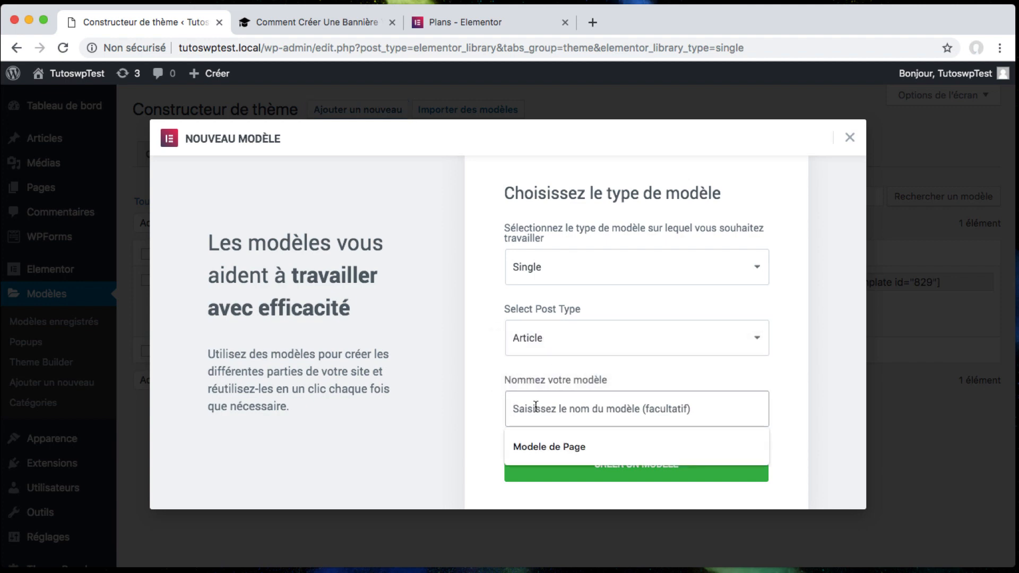
key("Down")
key("Return")
left_click_drag(555, 409, 690, 411)
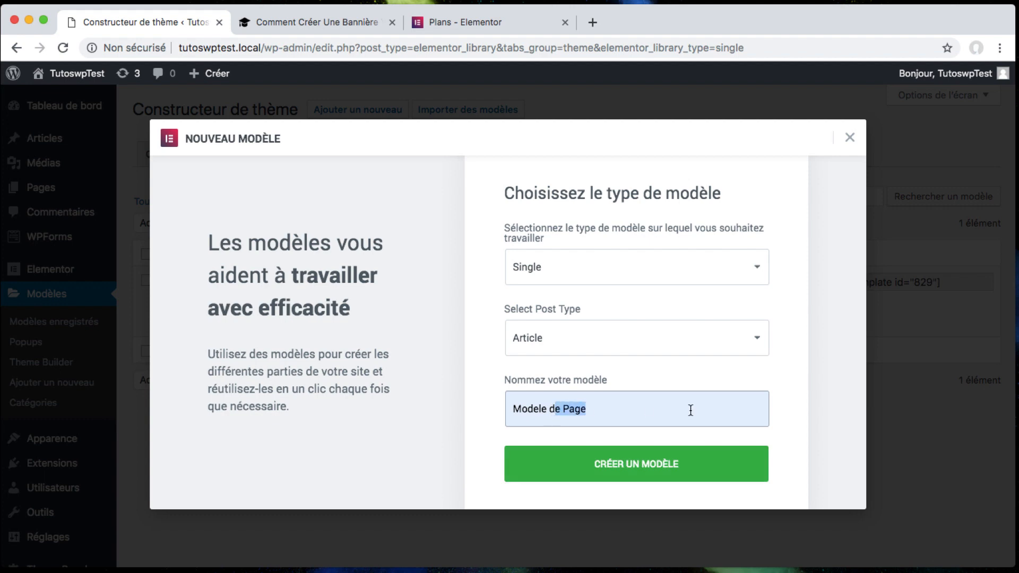
type("'articl")
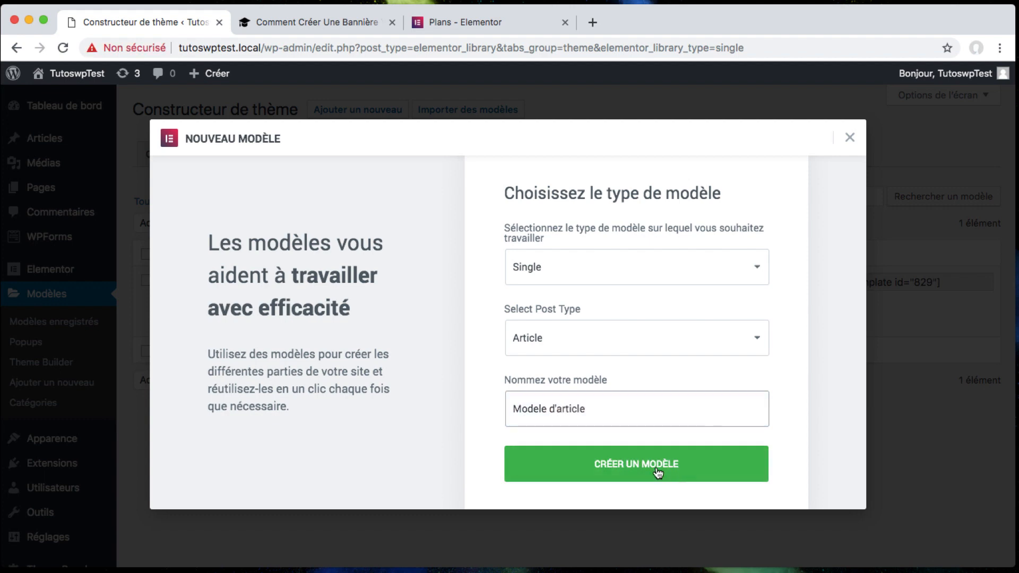
left_click(657, 471)
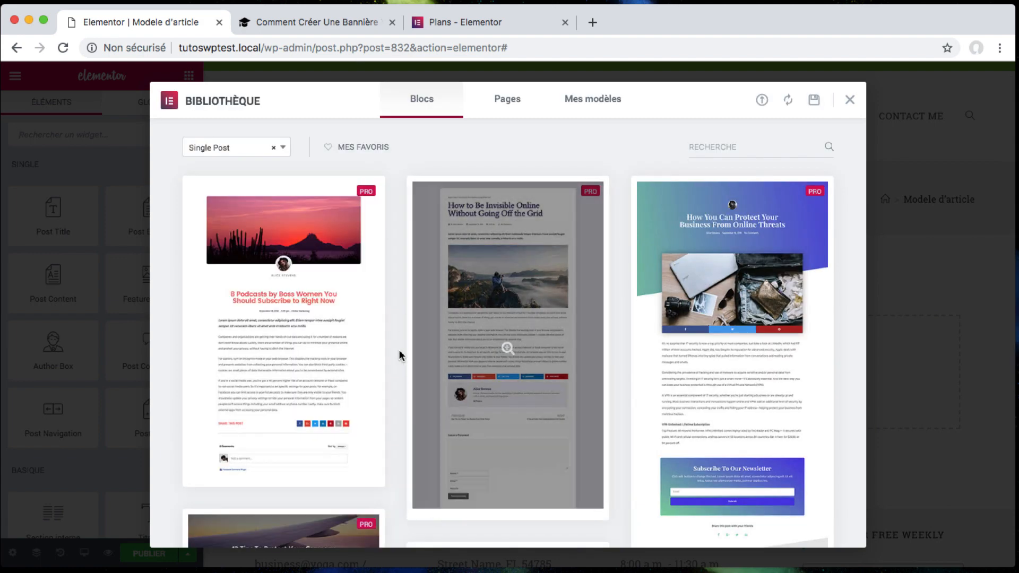
Examine the Single Post block designs in the template library to find a layout with a sidebar like the example article's
scroll(399, 349, "down", 5)
scroll(399, 349, "up", 5)
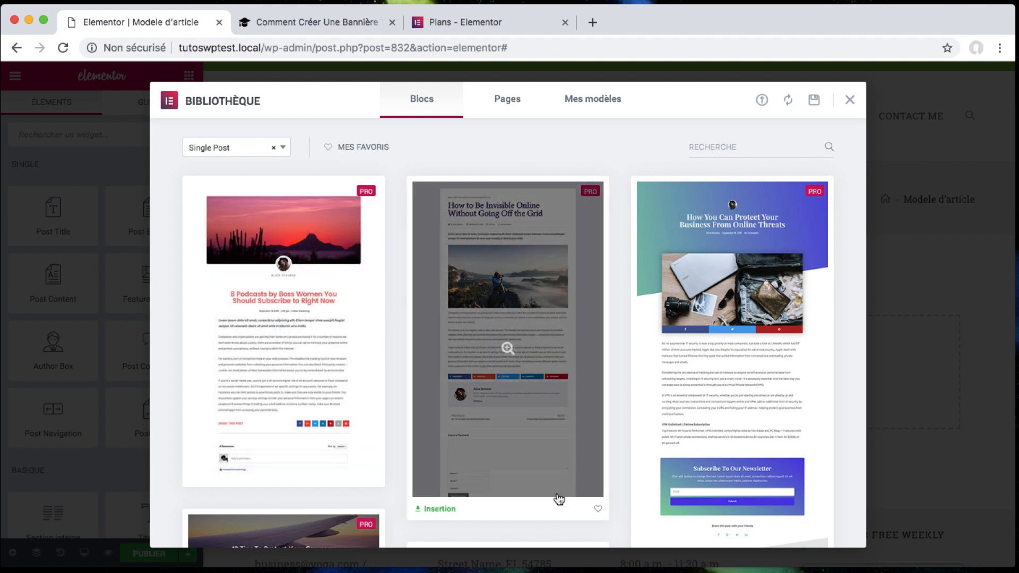
scroll(728, 289, "down", 3)
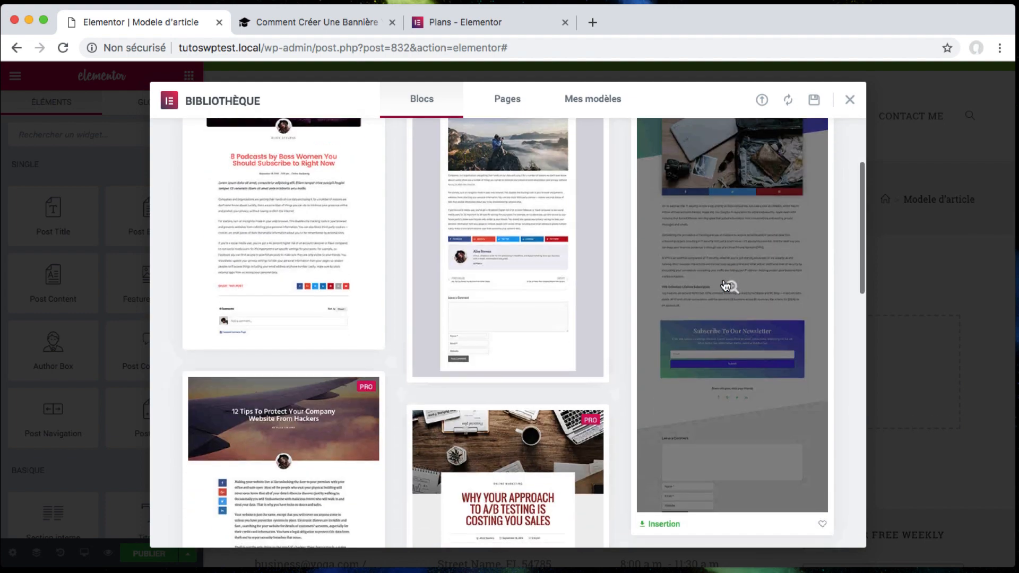
scroll(756, 313, "up", 3)
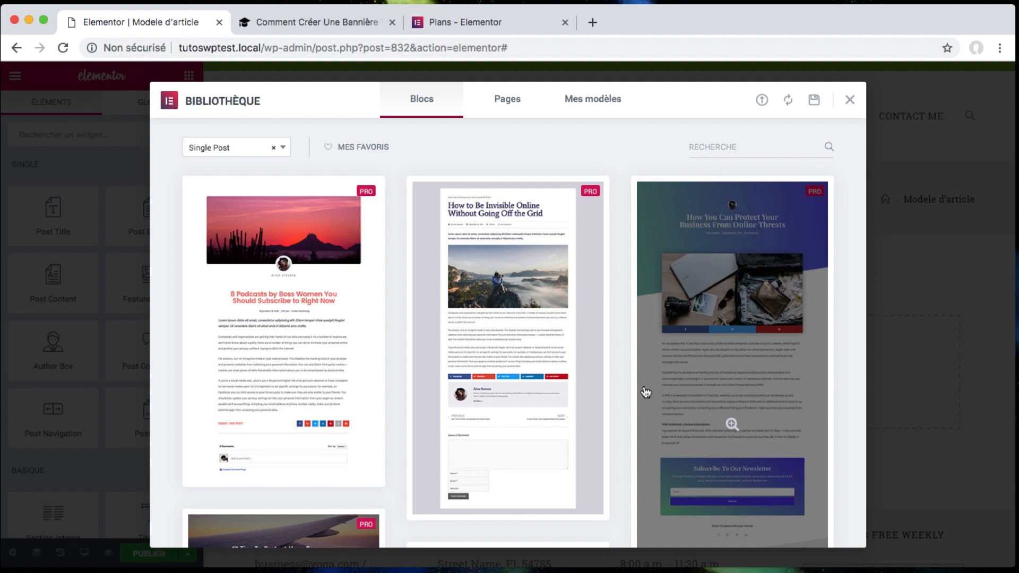
scroll(640, 462, "down", 8)
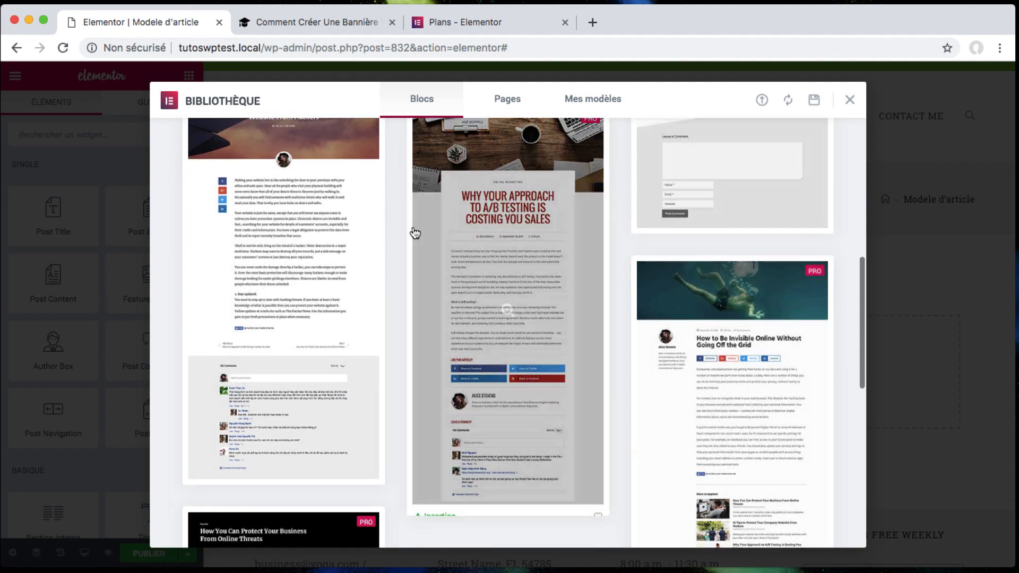
scroll(775, 370, "down", 5)
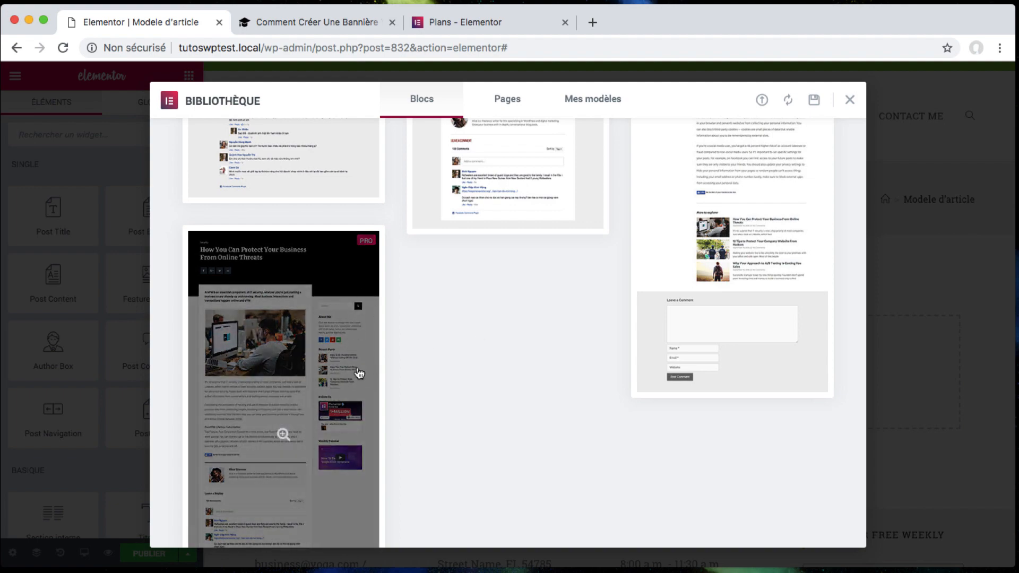
scroll(358, 373, "down", 4)
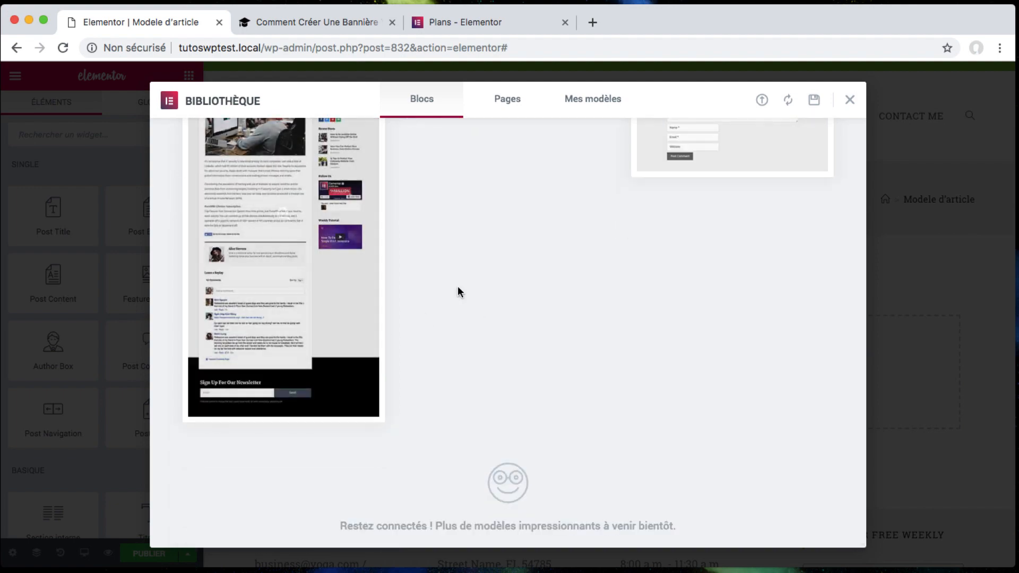
scroll(460, 293, "up", 18)
Insert the sidebar block "How You Can Protect Your Business From Online Threats" and import its document settings as well
scroll(510, 261, "down", 11)
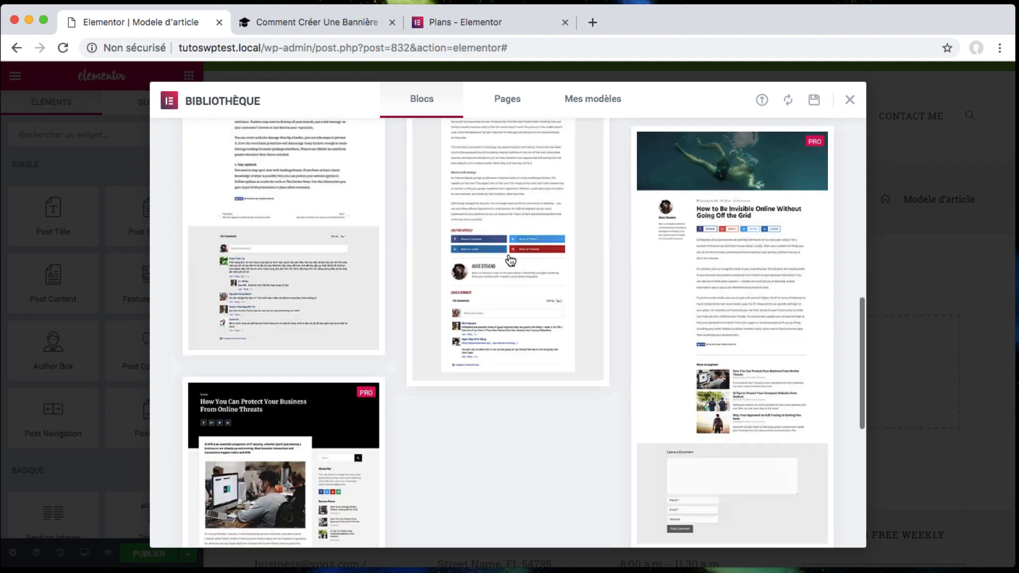
scroll(509, 260, "down", 5)
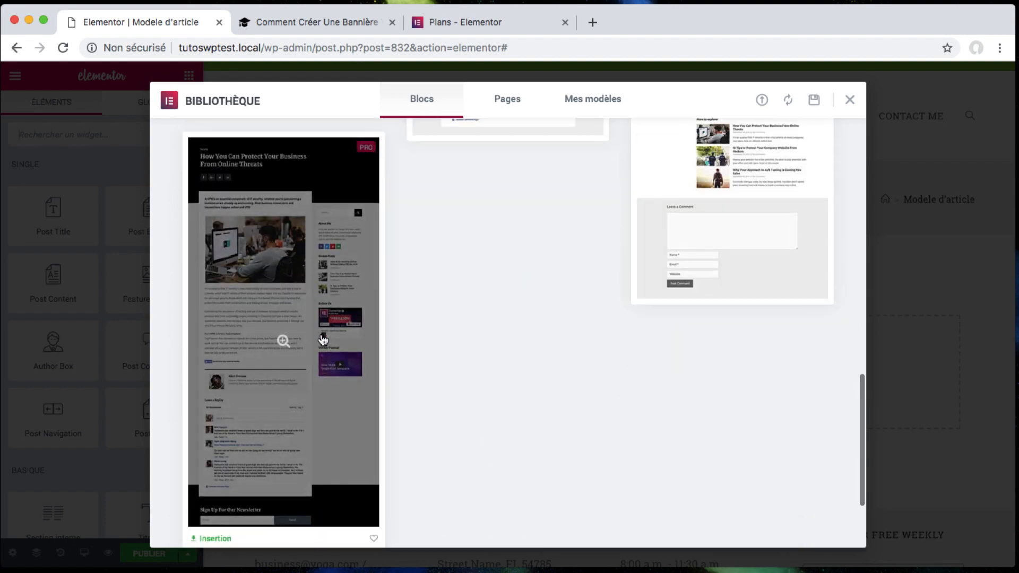
scroll(236, 431, "down", 2)
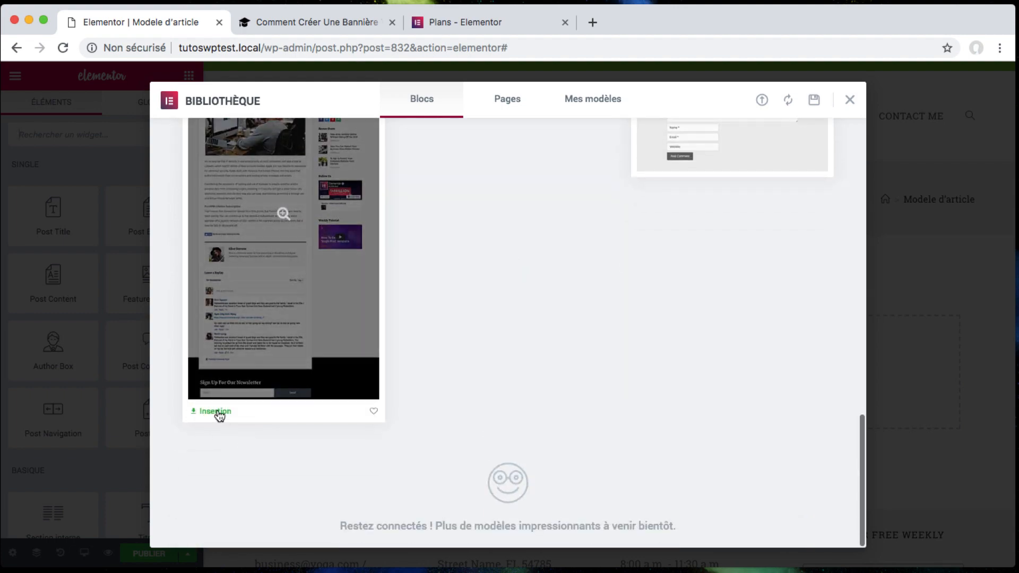
left_click(218, 414)
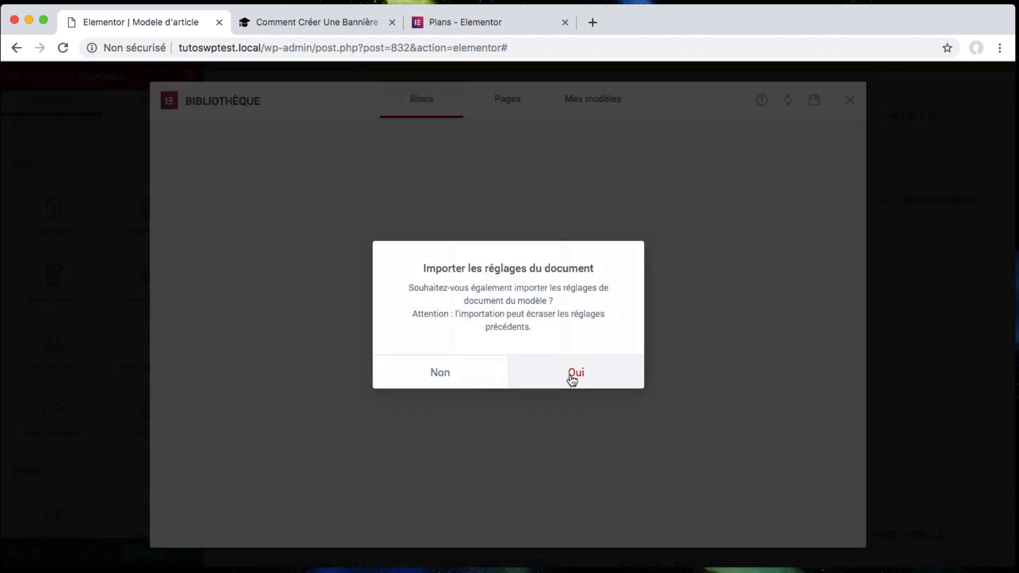
left_click(572, 377)
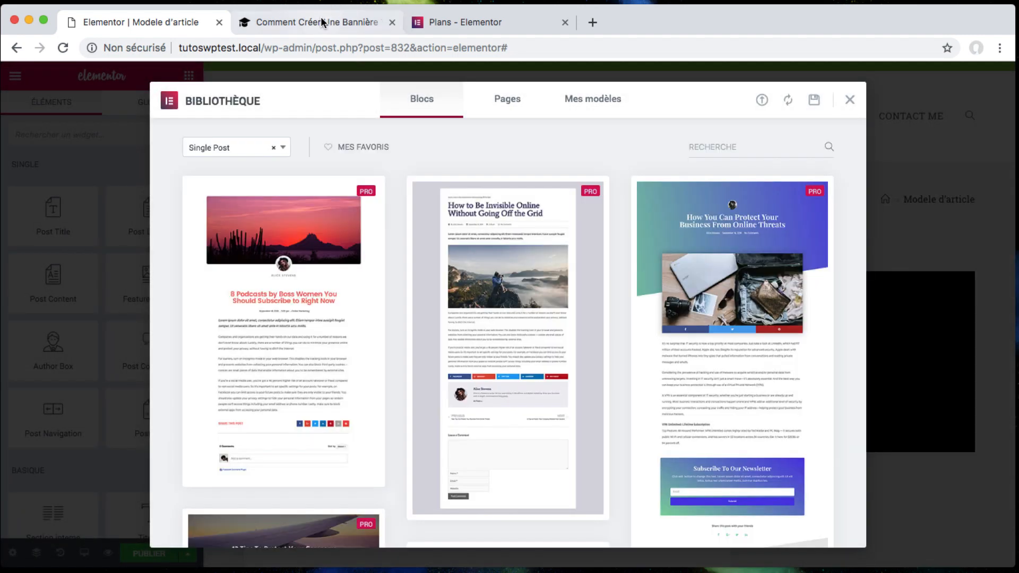
Delete the black header section containing the article title and share buttons from the inserted design
left_click(323, 22)
left_click(138, 22)
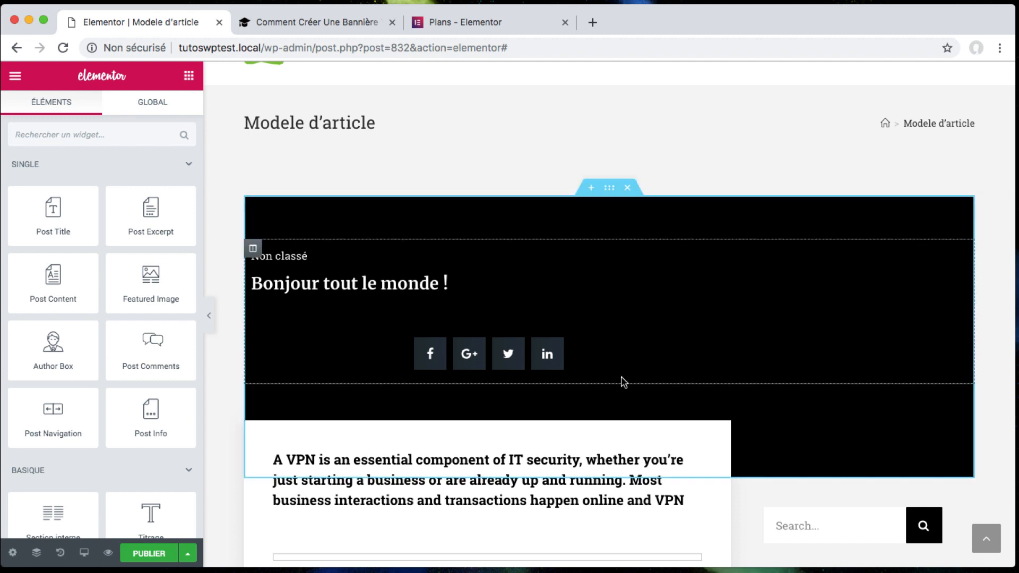
left_click(628, 188)
scroll(499, 238, "up", 2)
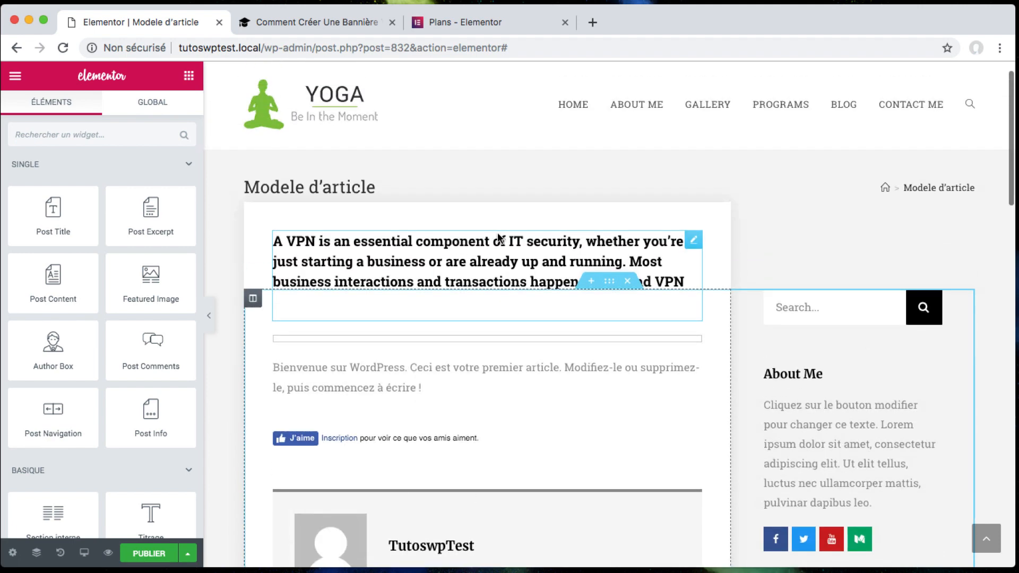
scroll(498, 237, "up", 1)
Compare the template with the example article and delete the bold VPN introduction text and the Featured Image widget from the main column
left_click(327, 22)
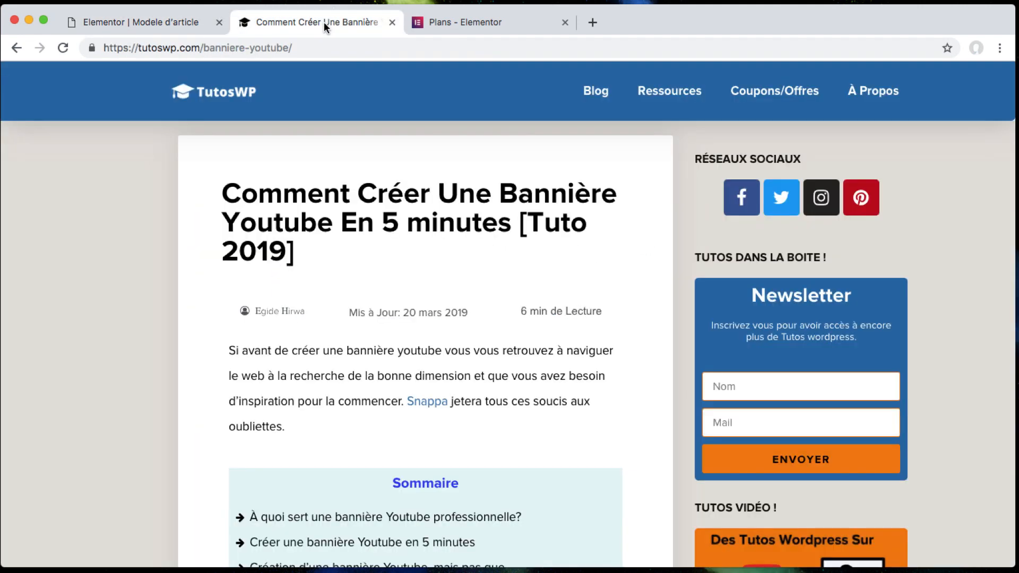
left_click(135, 24)
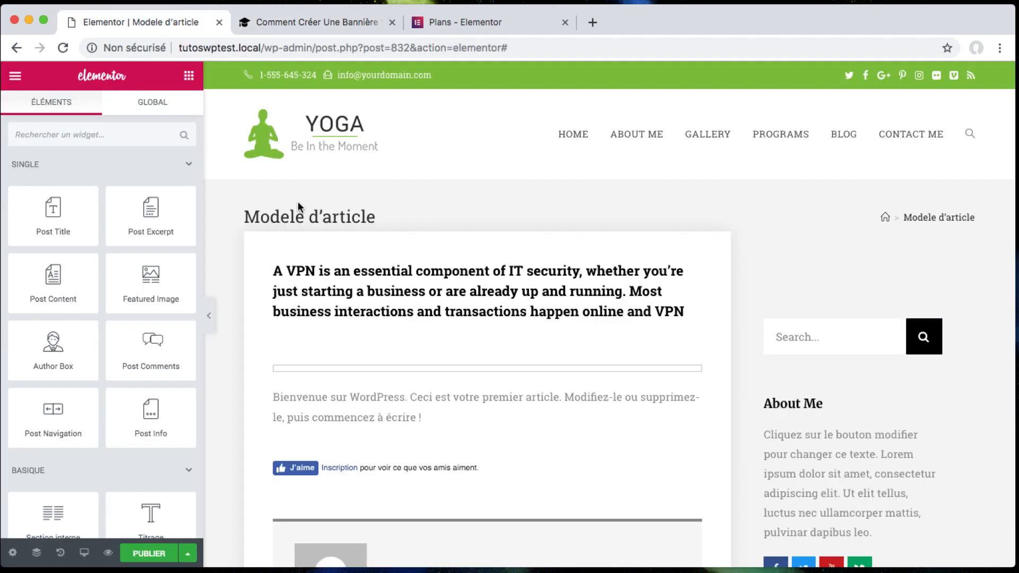
scroll(452, 229, "down", 3)
scroll(268, 189, "up", 3)
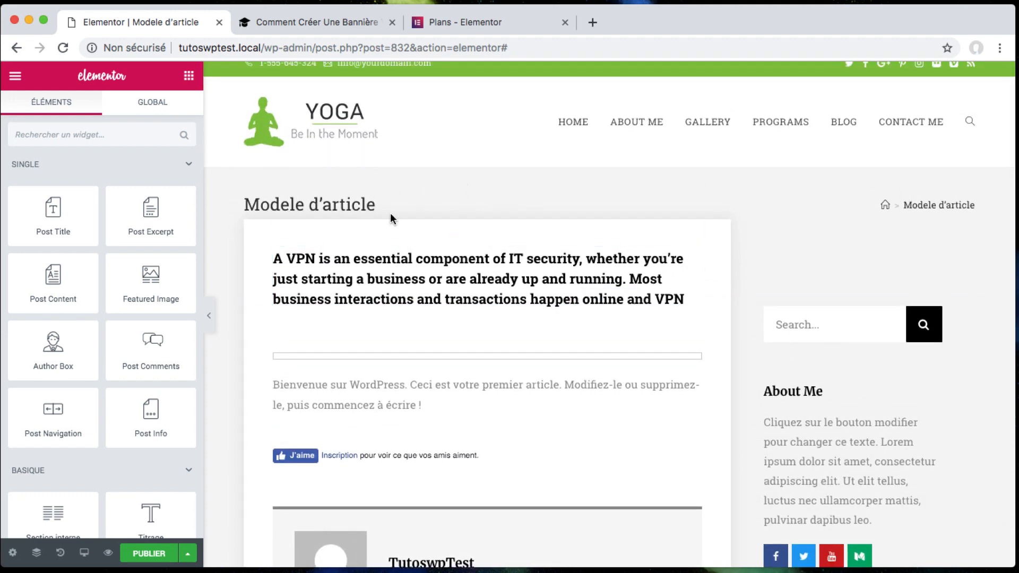
scroll(620, 323, "down", 3)
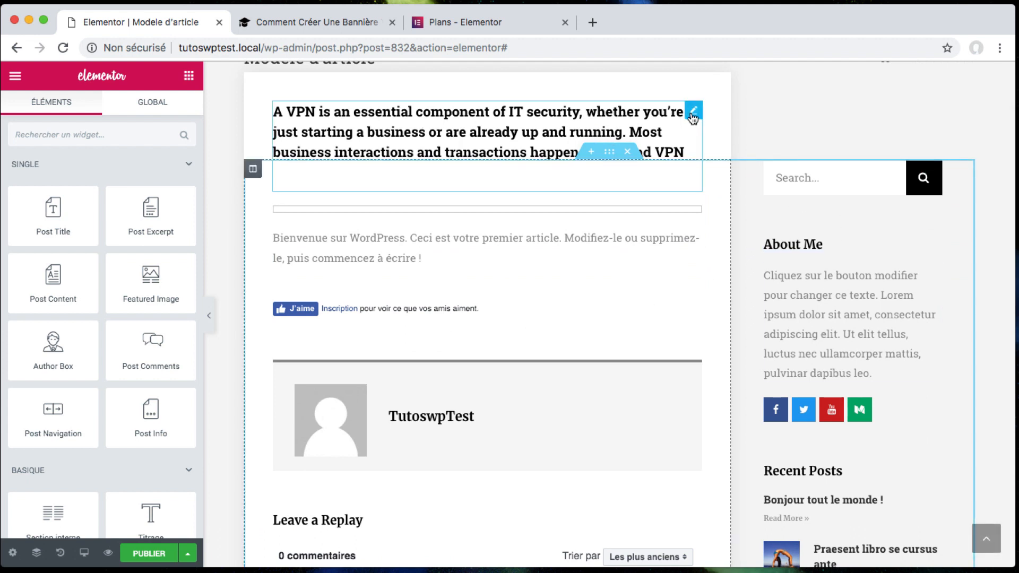
right_click(664, 115)
left_click(734, 323)
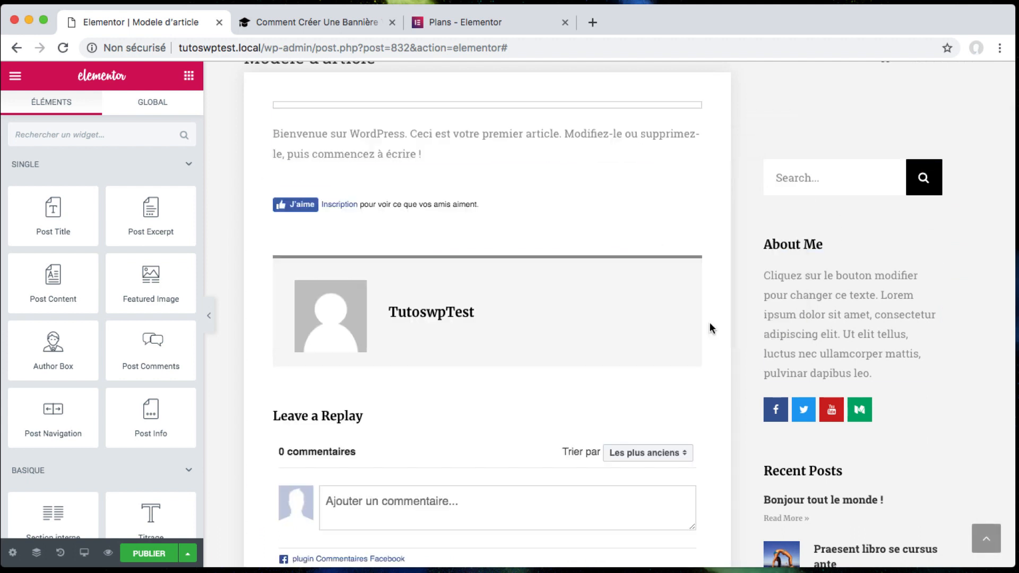
right_click(499, 109)
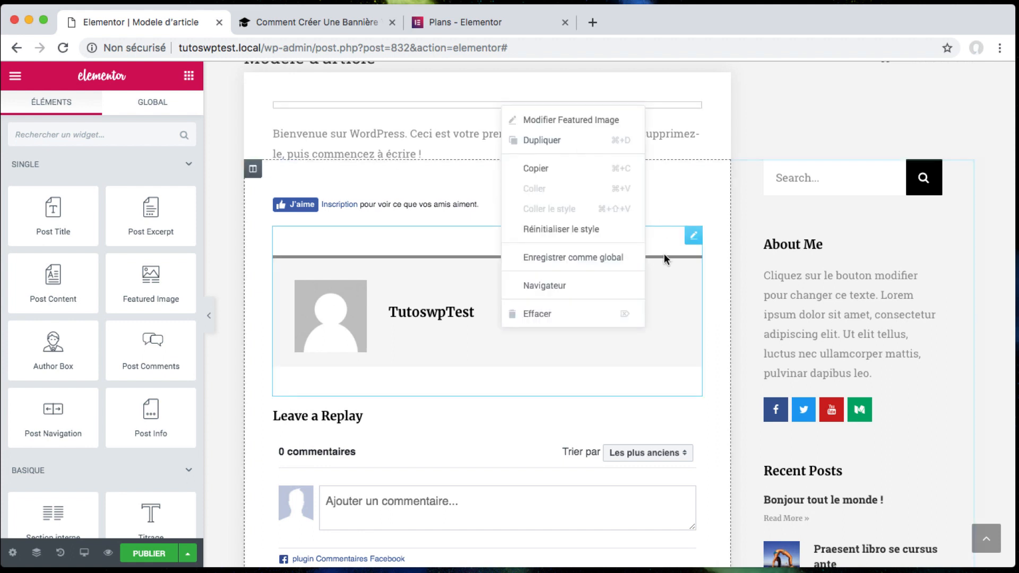
left_click(567, 313)
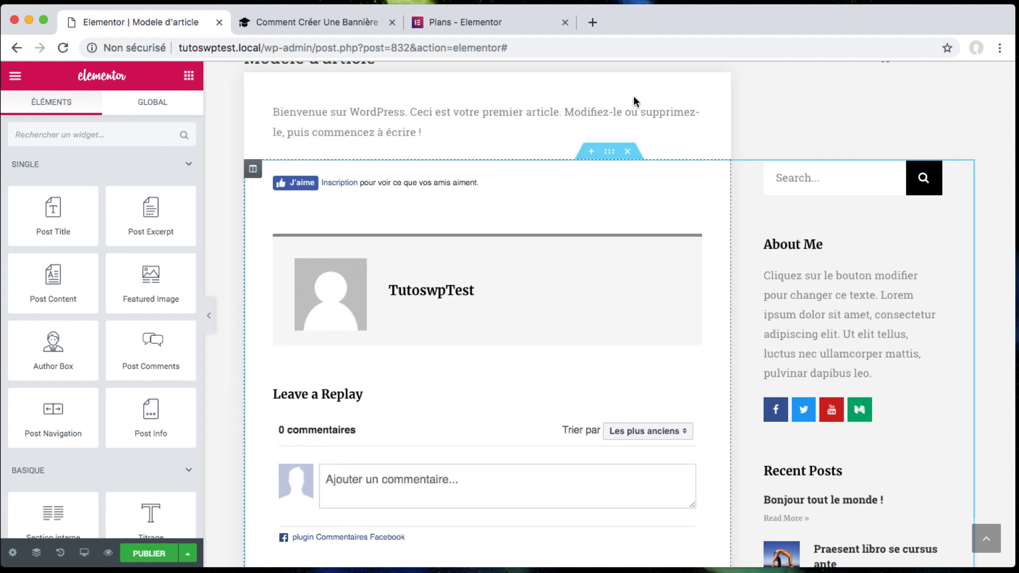
Delete the Post Content and Author Box widgets from the template's main column
right_click(577, 113)
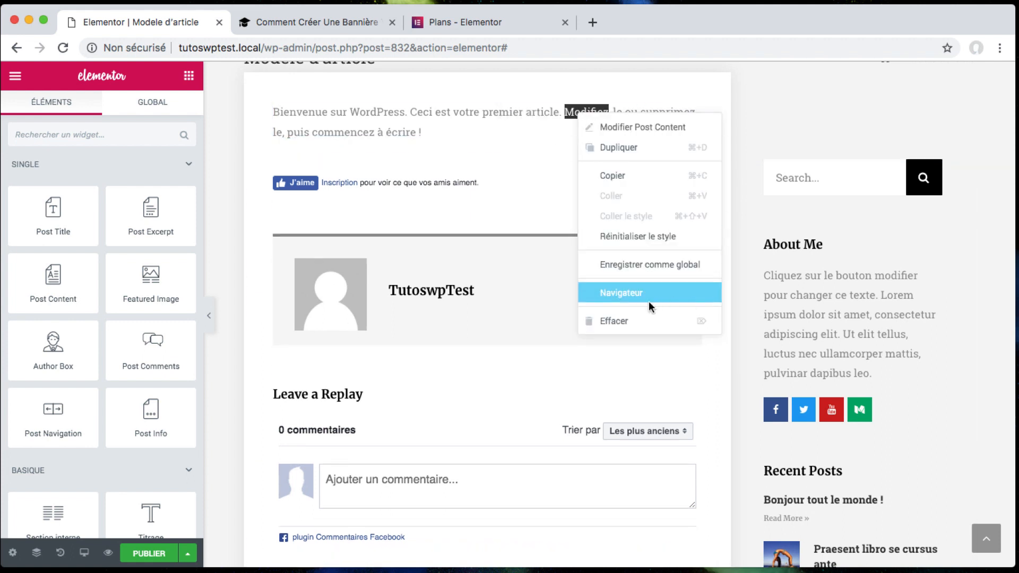
left_click(615, 319)
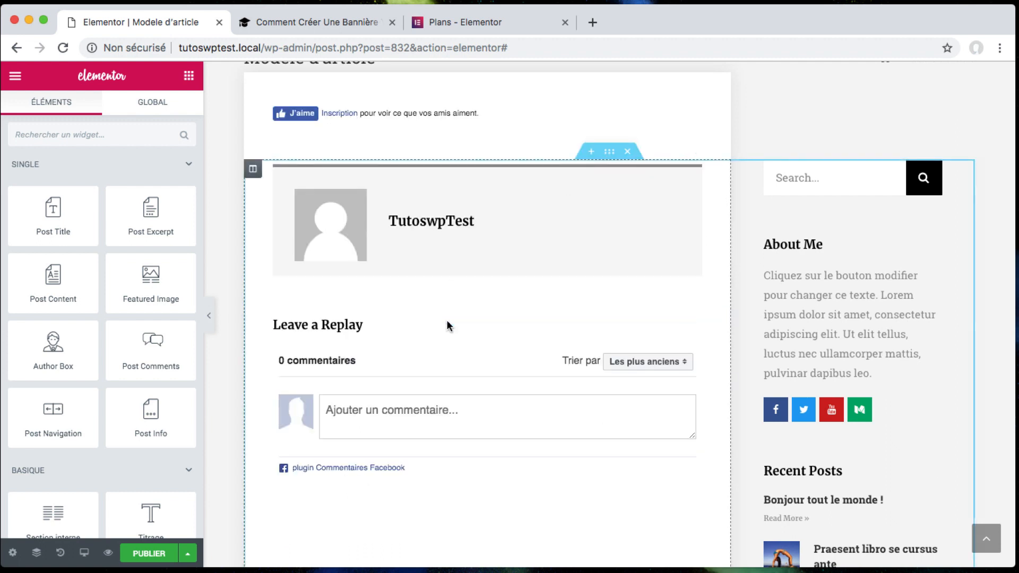
right_click(449, 215)
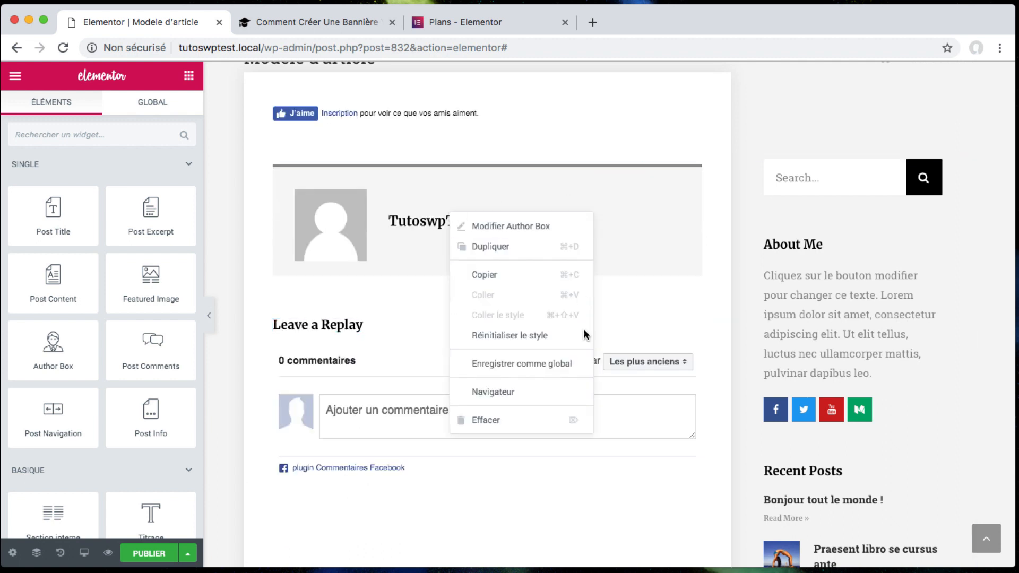
left_click(521, 421)
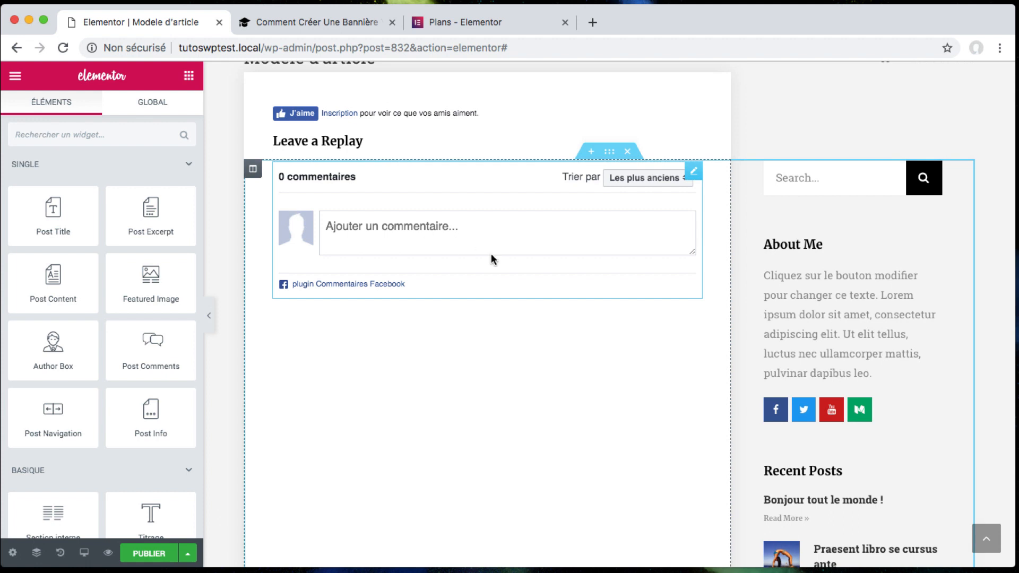
Delete the Facebook Comments widget below the "Leave a Replay" heading
right_click(395, 218)
left_click(455, 208)
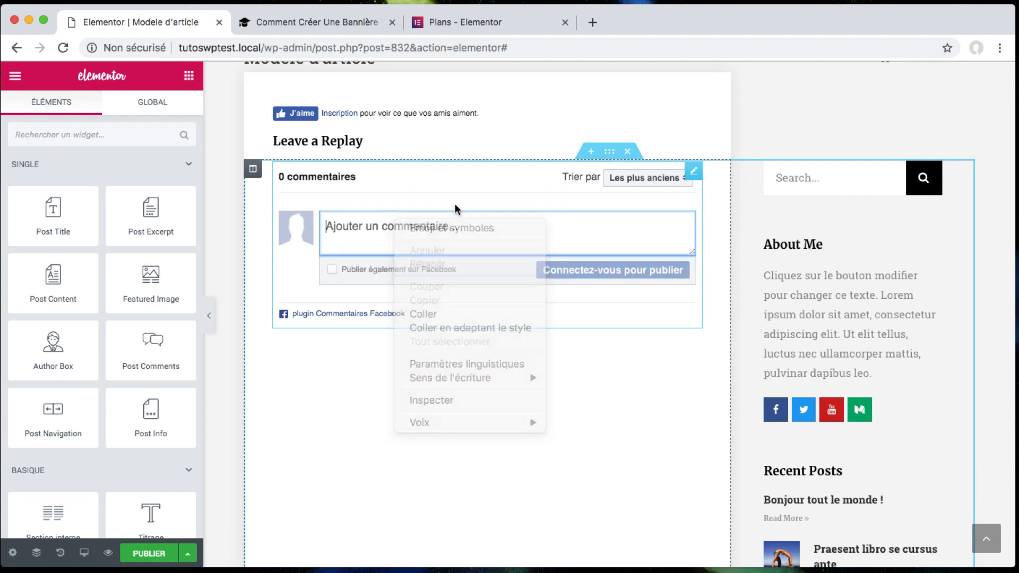
right_click(689, 177)
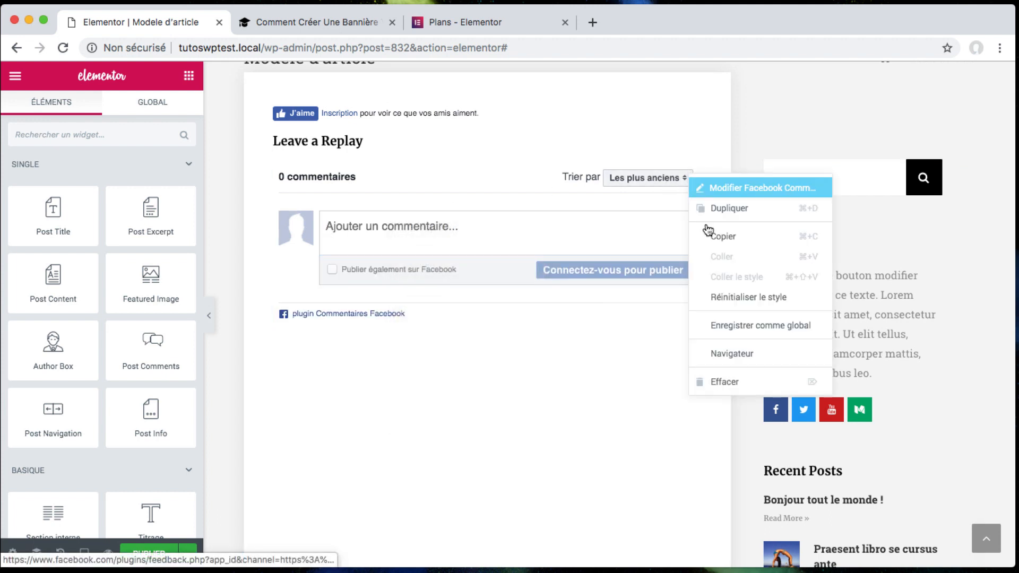
left_click(724, 381)
Delete the email form and the description text from the black newsletter section at the end of the template
scroll(688, 336, "down", 5)
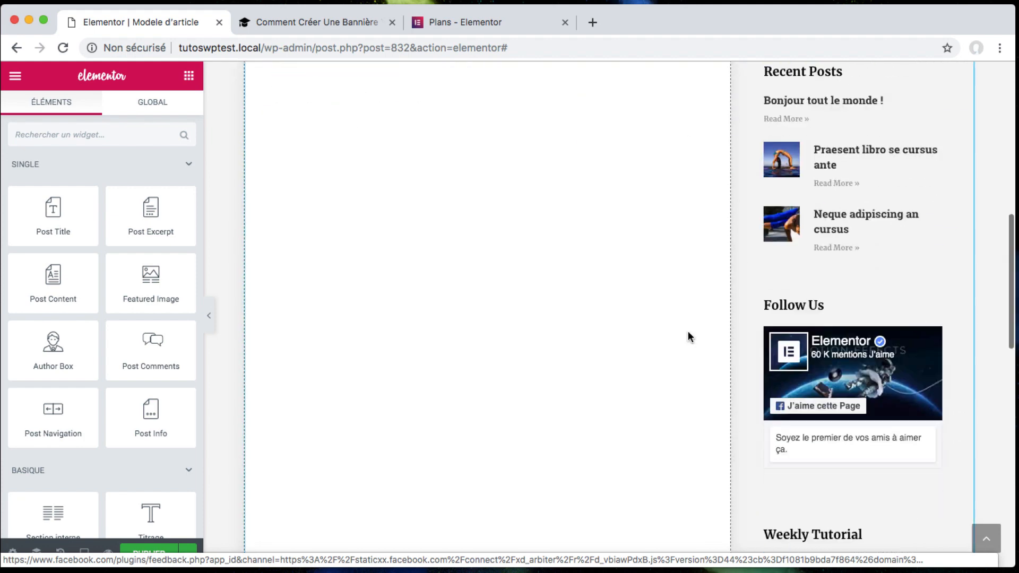
scroll(688, 337, "down", 8)
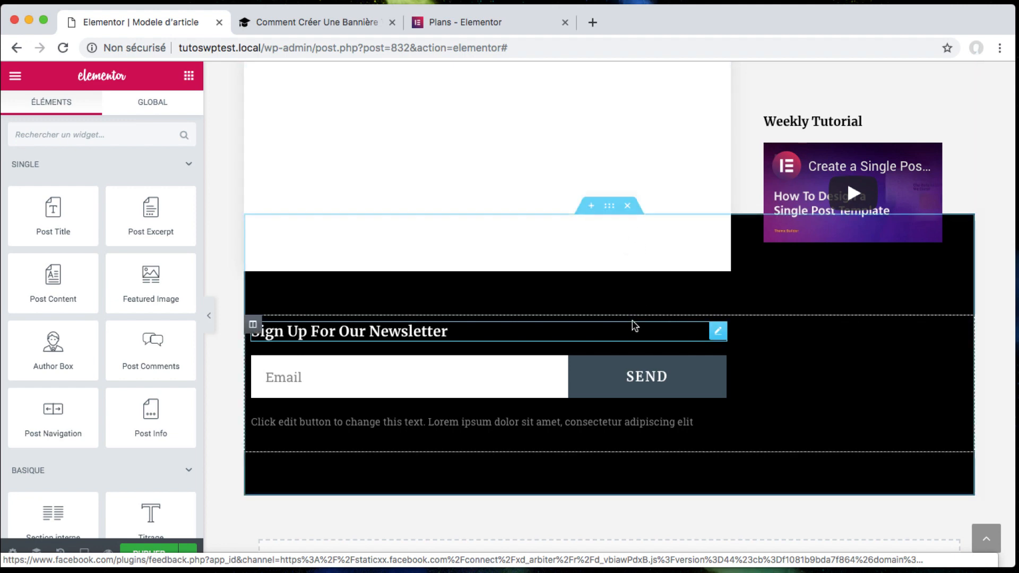
right_click(628, 378)
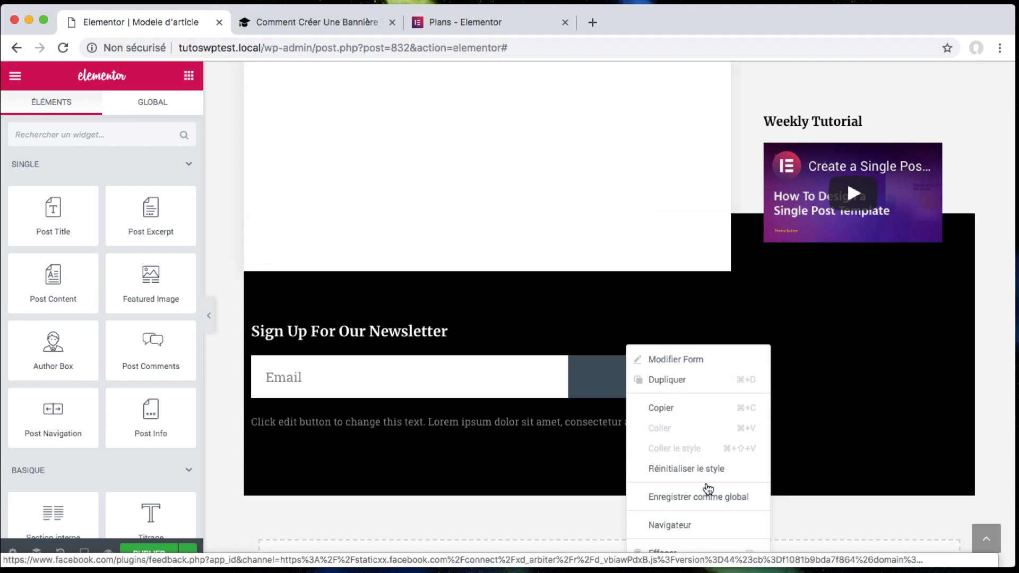
left_click(657, 552)
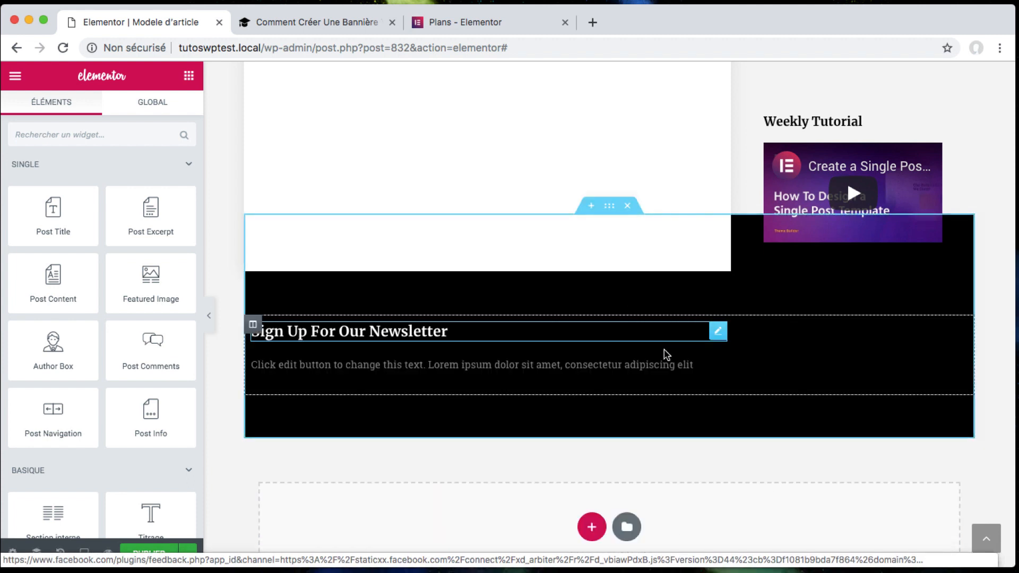
right_click(649, 364)
left_click(678, 551)
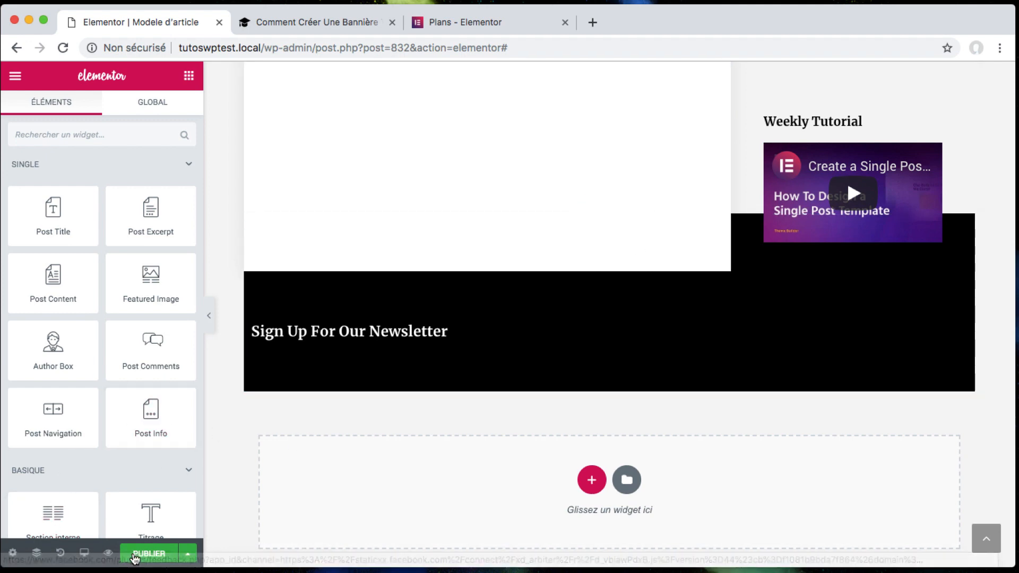
Locate the "Sign Up For Our Newsletter" section with the Navigator and delete the whole section
left_click(37, 553)
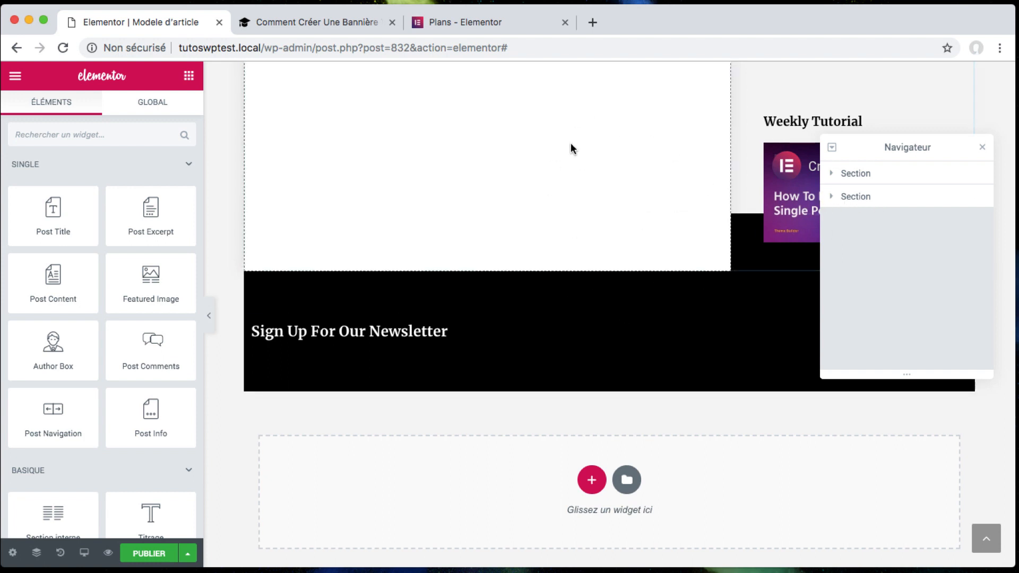
left_click(854, 198)
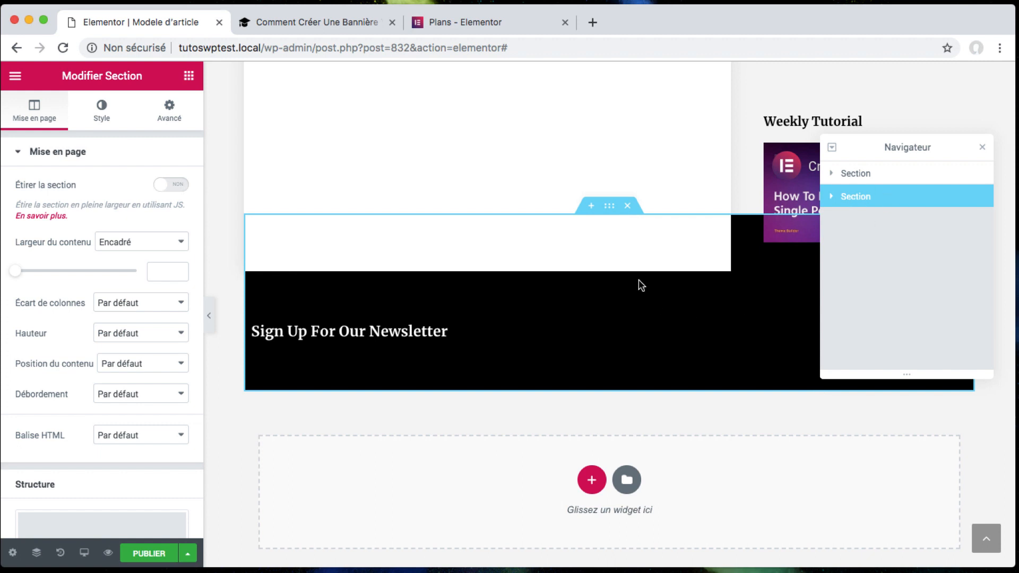
left_click(628, 207)
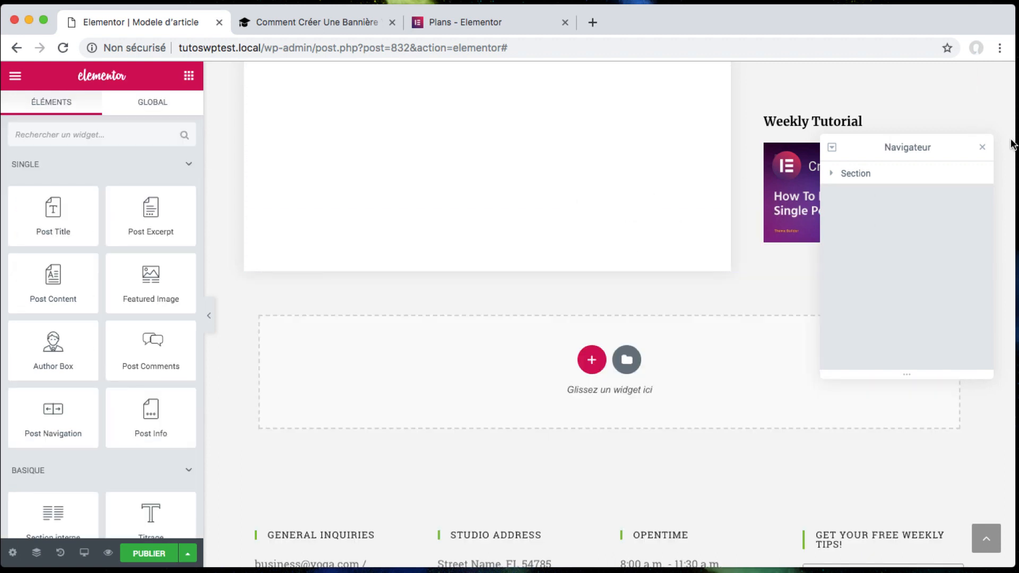
left_click(982, 149)
scroll(698, 268, "up", 15)
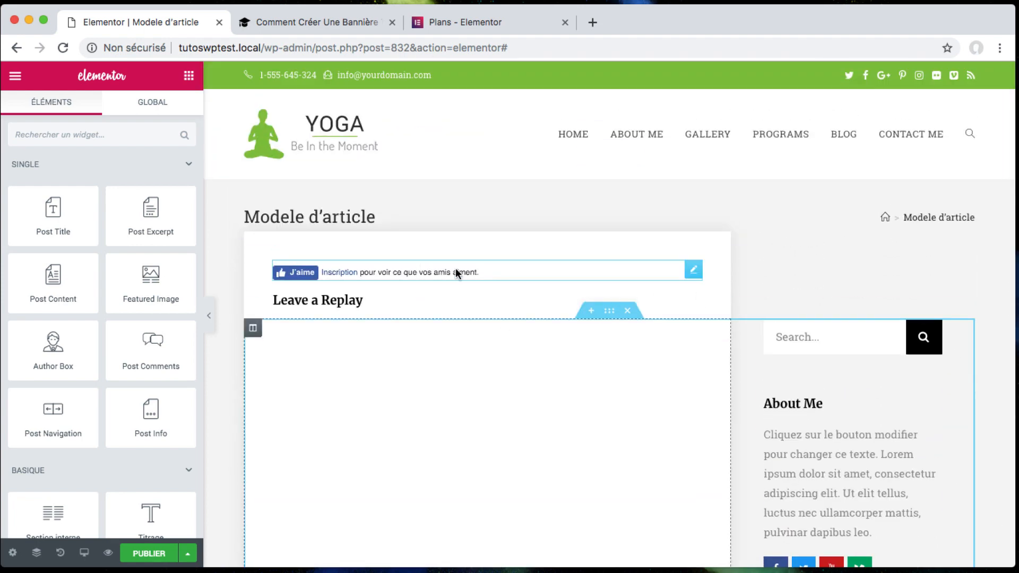
Delete the Facebook like button and the "Leave a Replay" heading from the template's main column
right_click(460, 272)
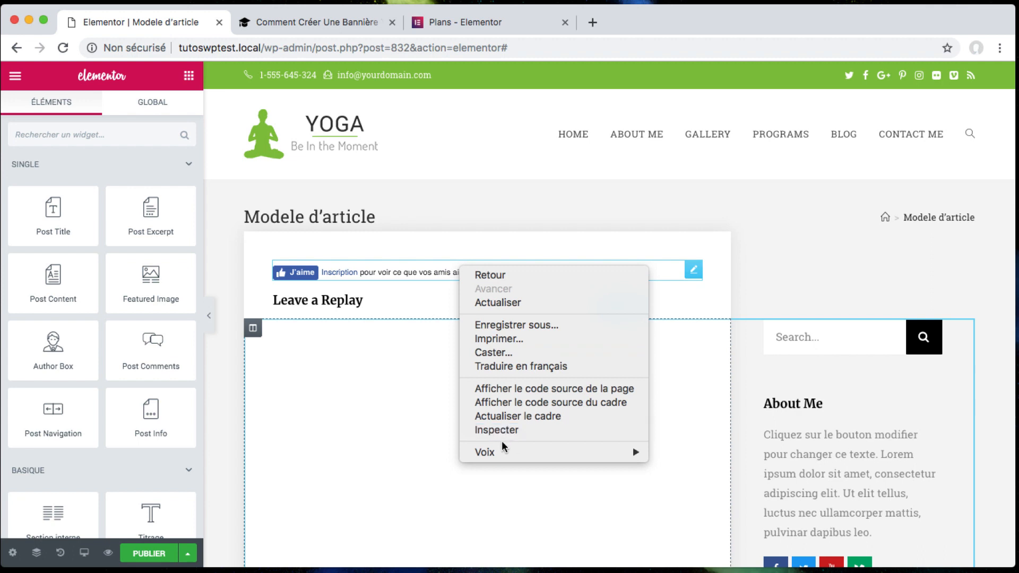
left_click(430, 234)
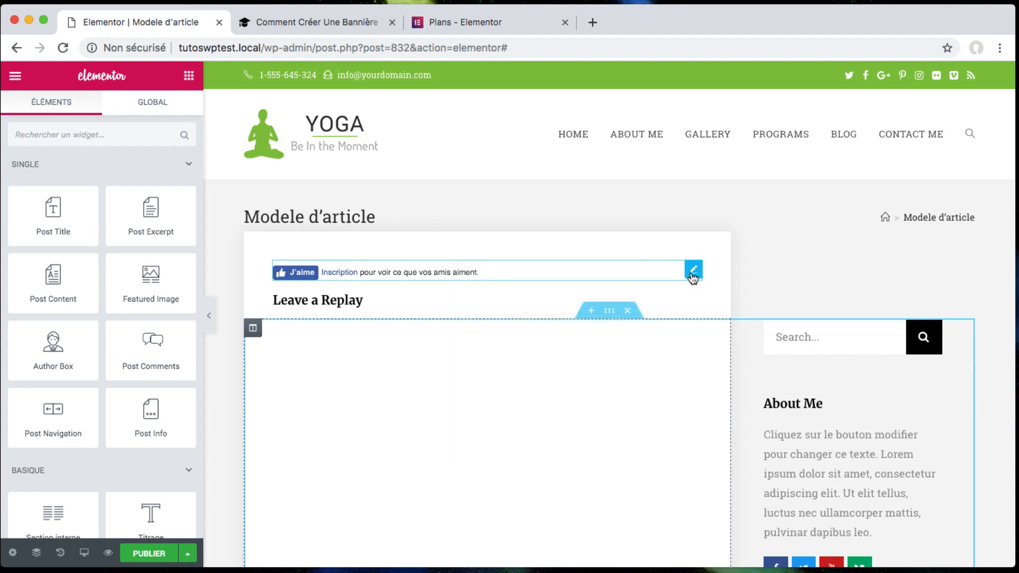
right_click(692, 273)
left_click(740, 480)
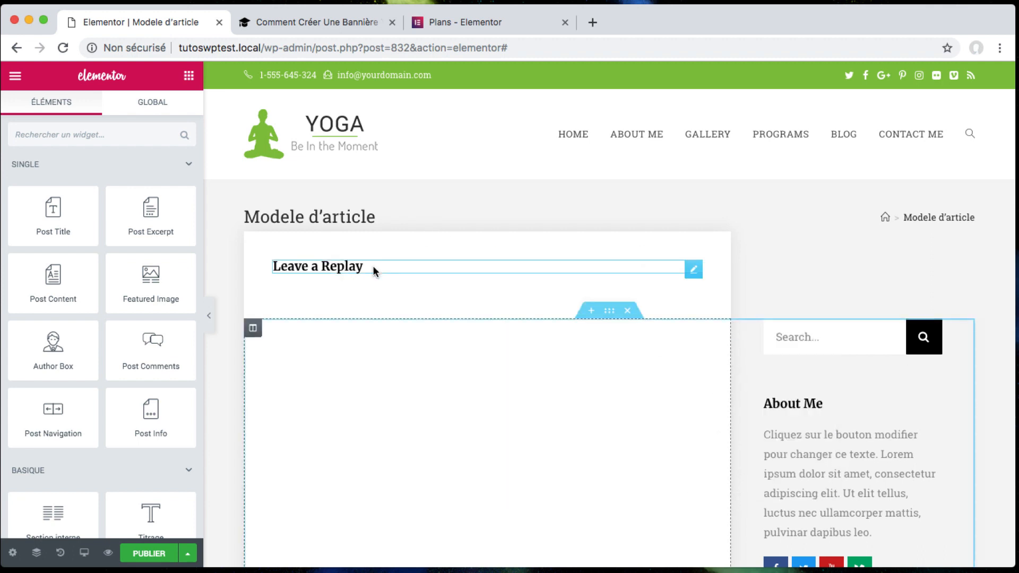
right_click(695, 269)
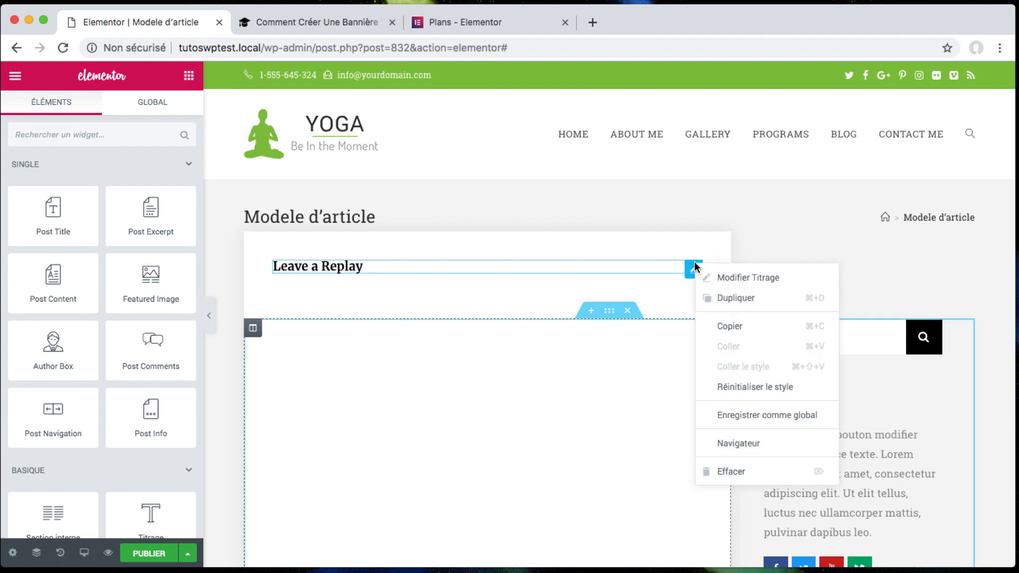
left_click(742, 472)
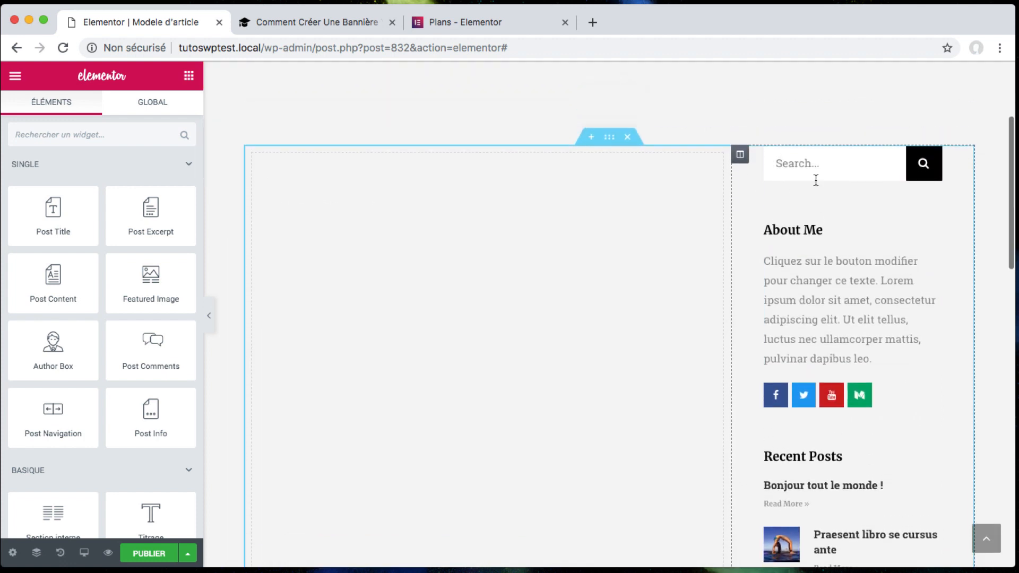
Set the placeholder of the sidebar search form to "Rechercher..."
left_click(794, 163)
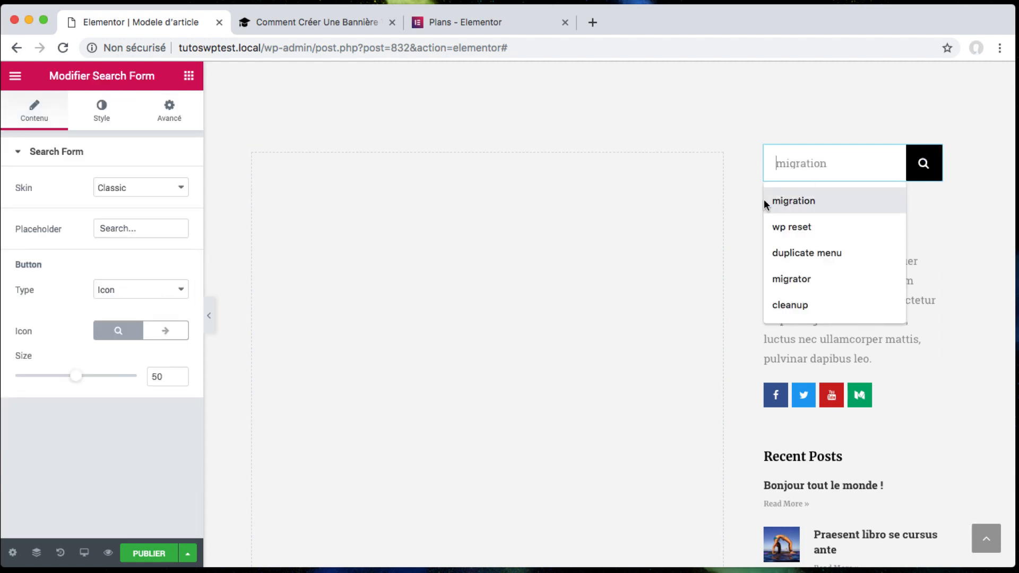
left_click(750, 195)
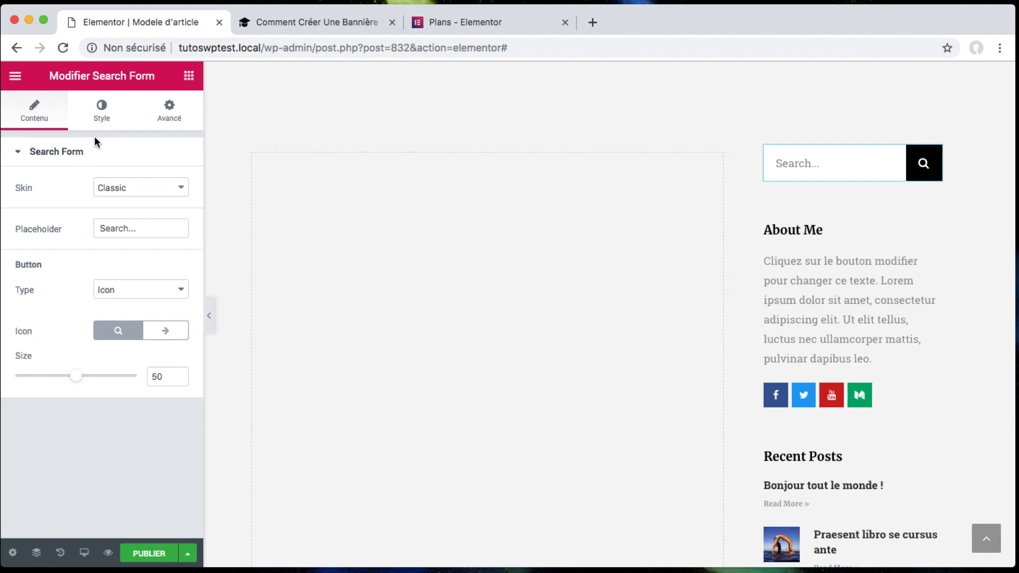
left_click_drag(128, 229, 64, 233)
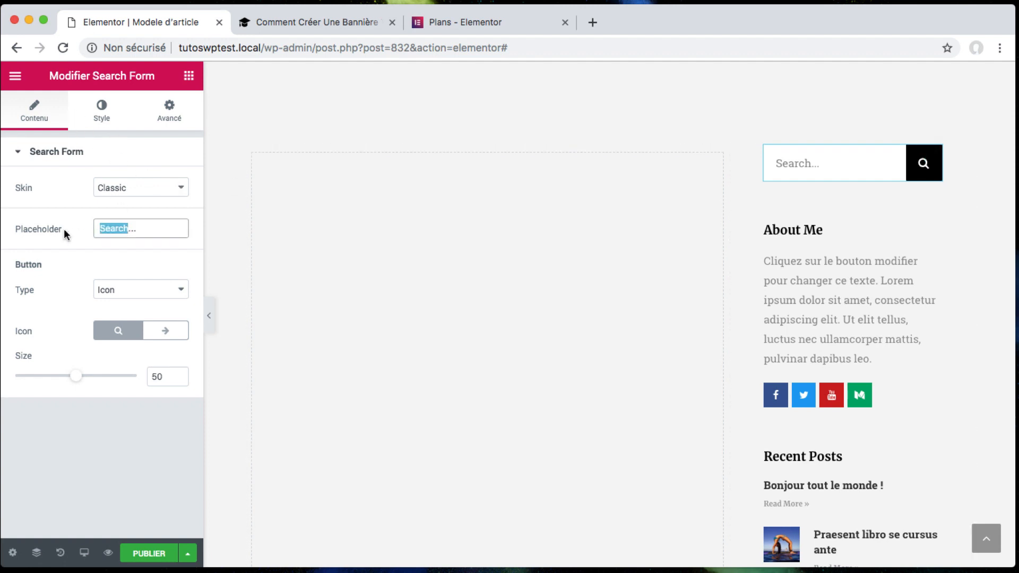
type("Resche")
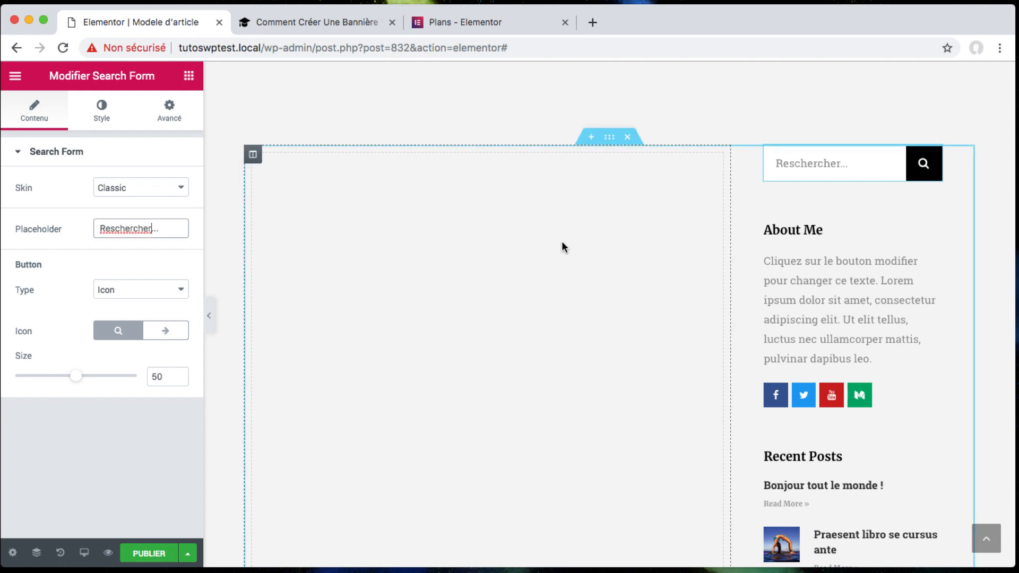
left_click(114, 228)
key("BackSpace")
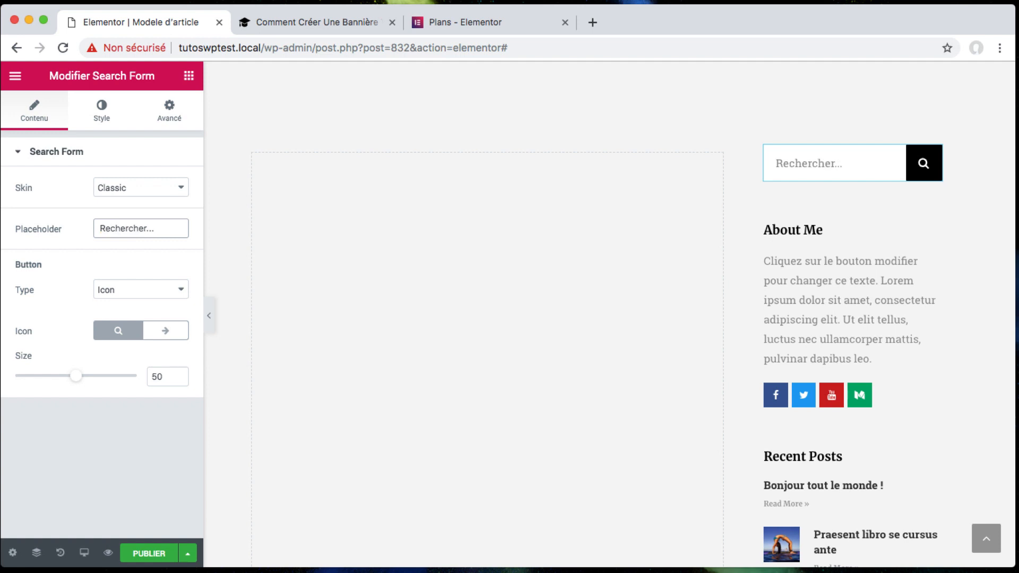
Change the "About Me" sidebar heading to "À Propos De Moi"
left_click(795, 226)
left_click(62, 209)
key("super+a")
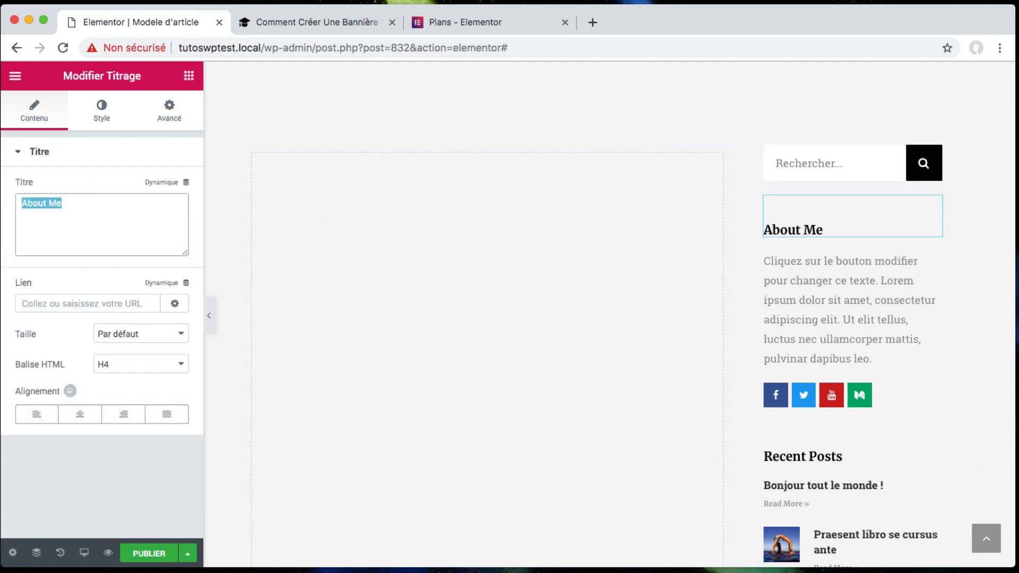
type("A")
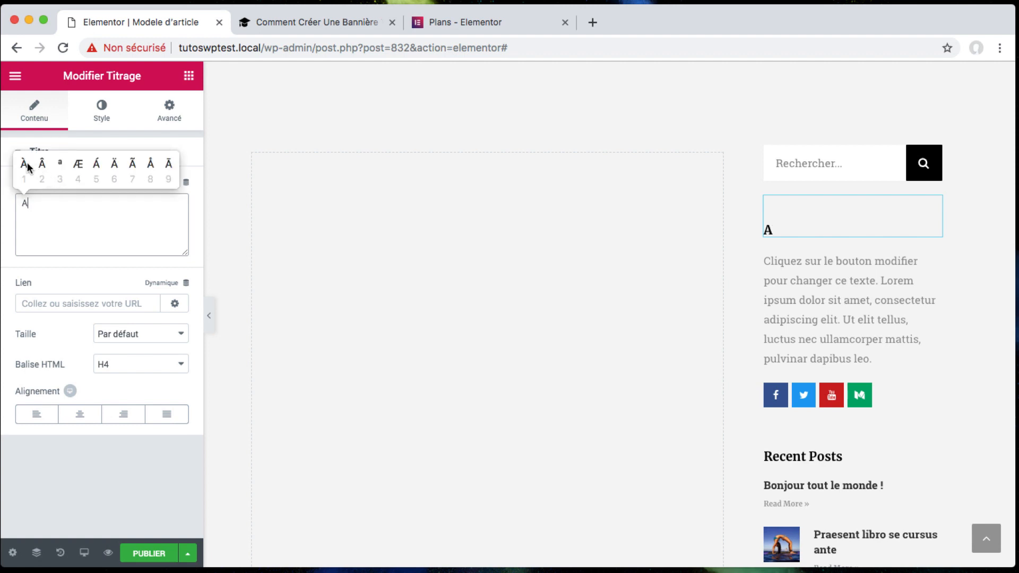
left_click(25, 164)
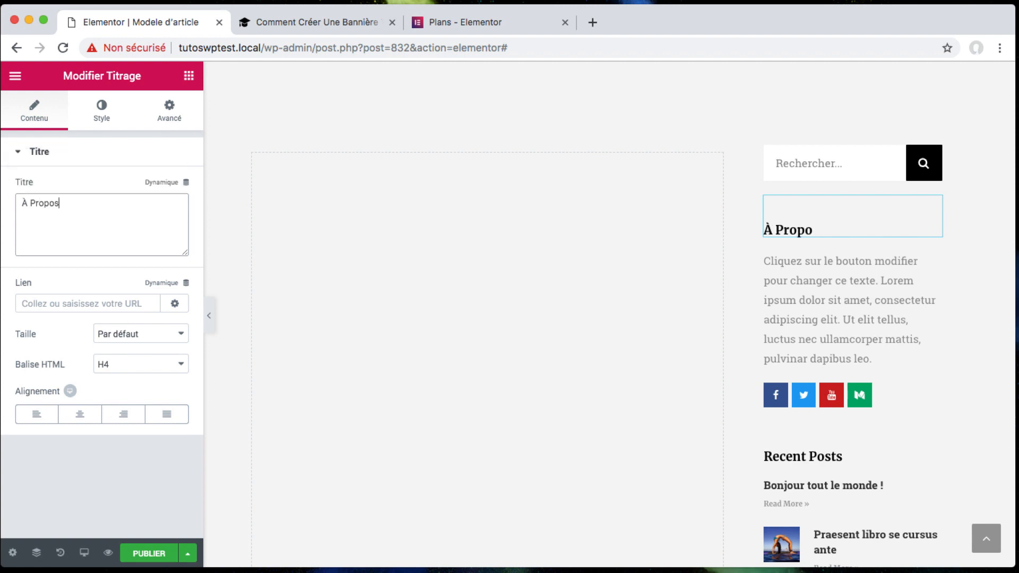
type("Propos De Moi")
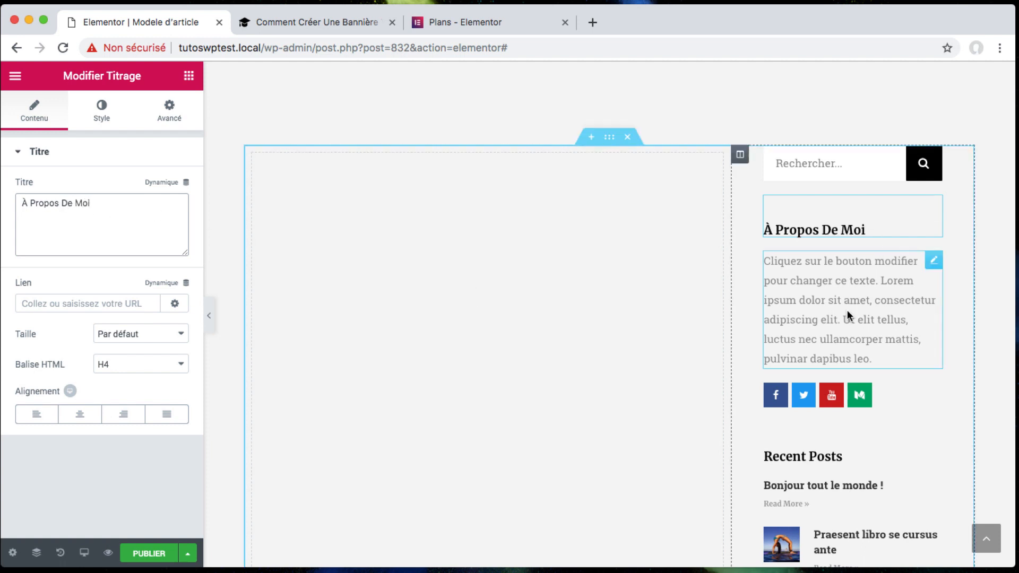
Try the alignment options for the sidebar's social icons and set them to centered
scroll(847, 310, "down", 5)
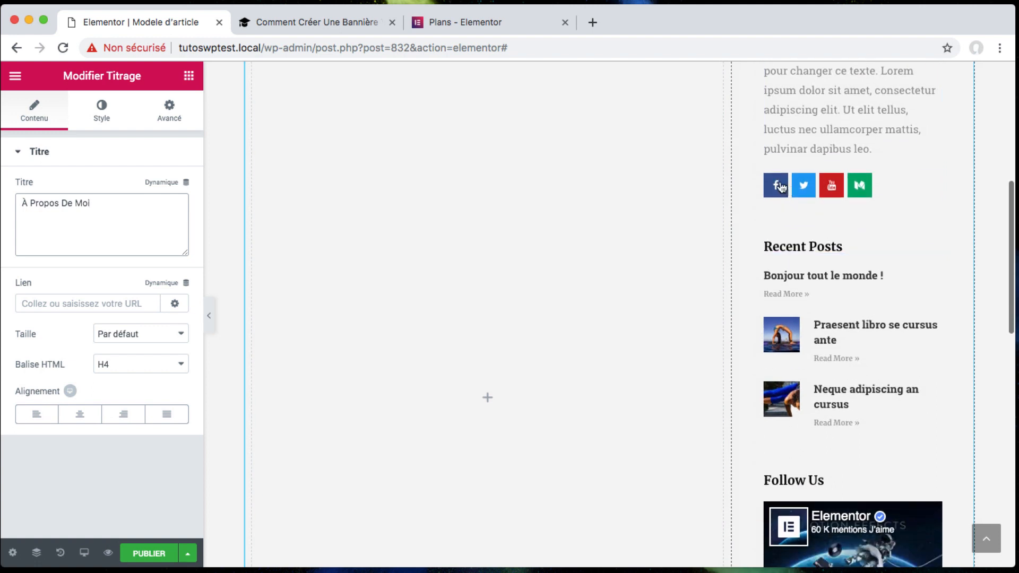
left_click(779, 185)
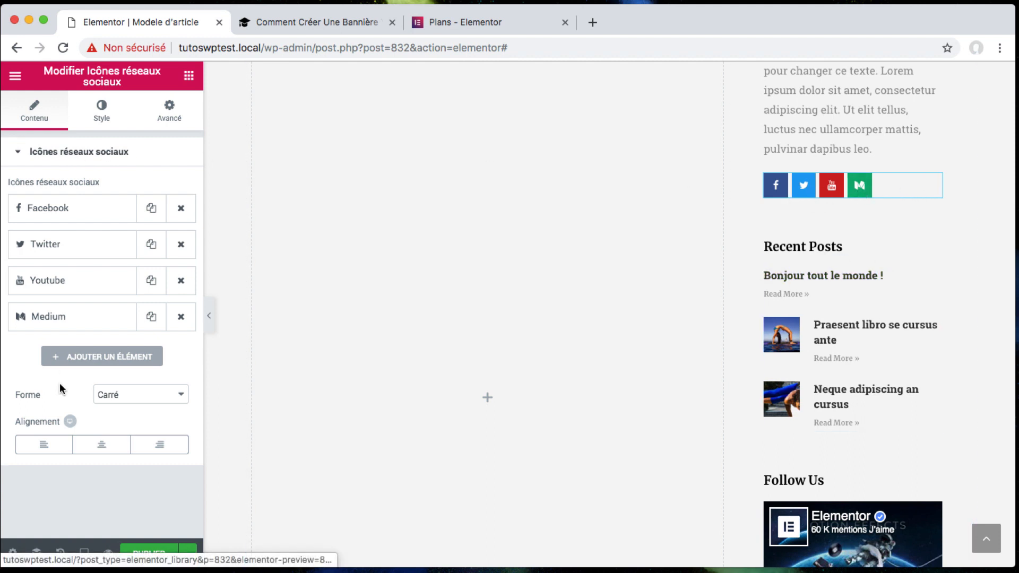
left_click(102, 447)
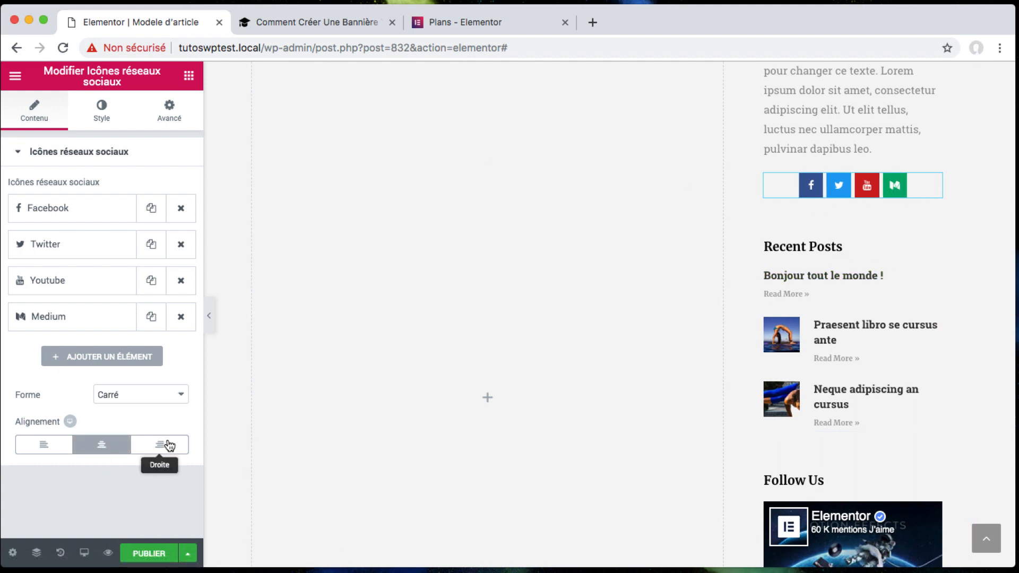
left_click(162, 447)
left_click(102, 447)
left_click(25, 448)
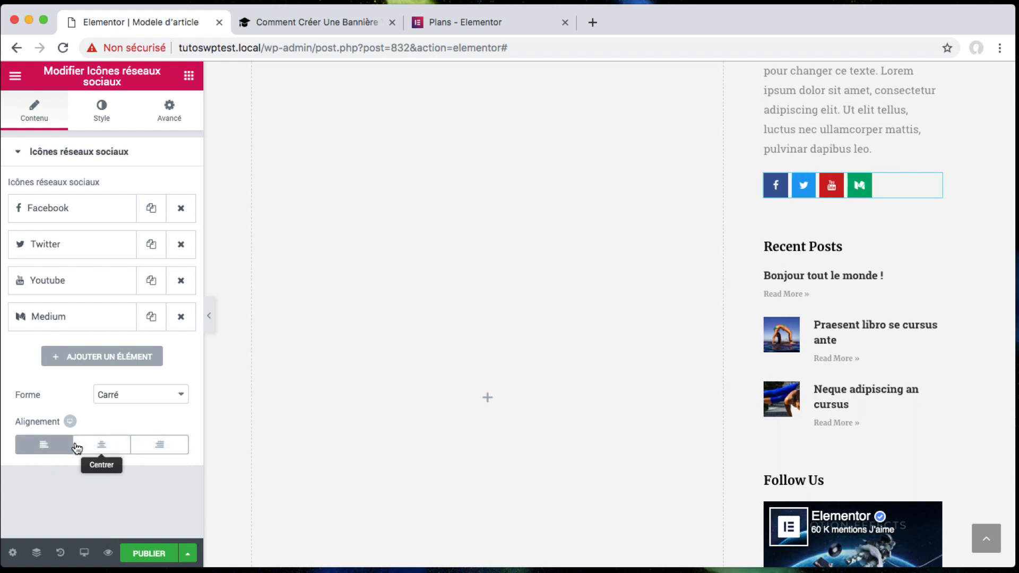
left_click(87, 445)
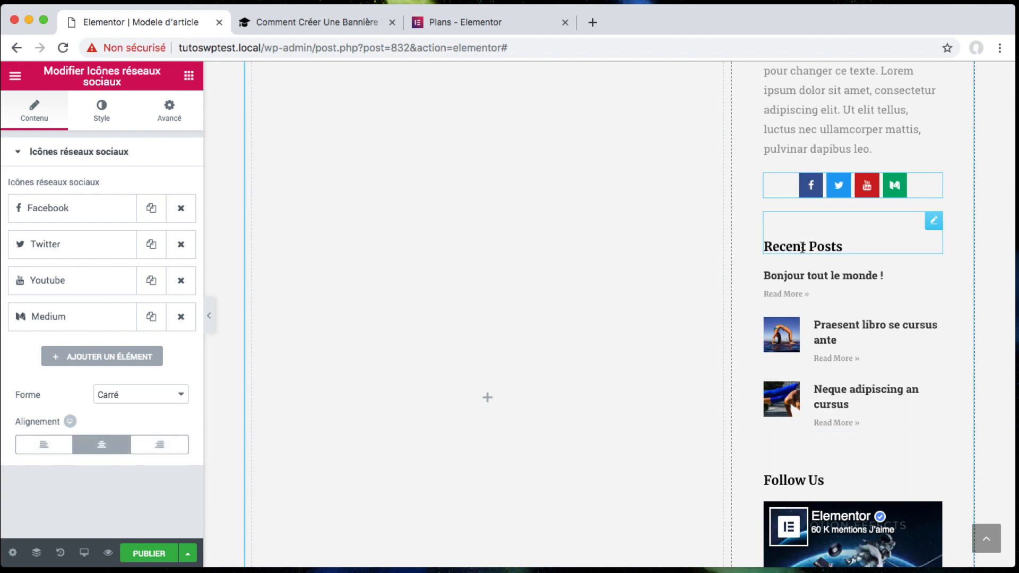
Change the "Recent Posts" sidebar heading to "Articles Récents"
left_click(802, 248)
left_click(96, 205)
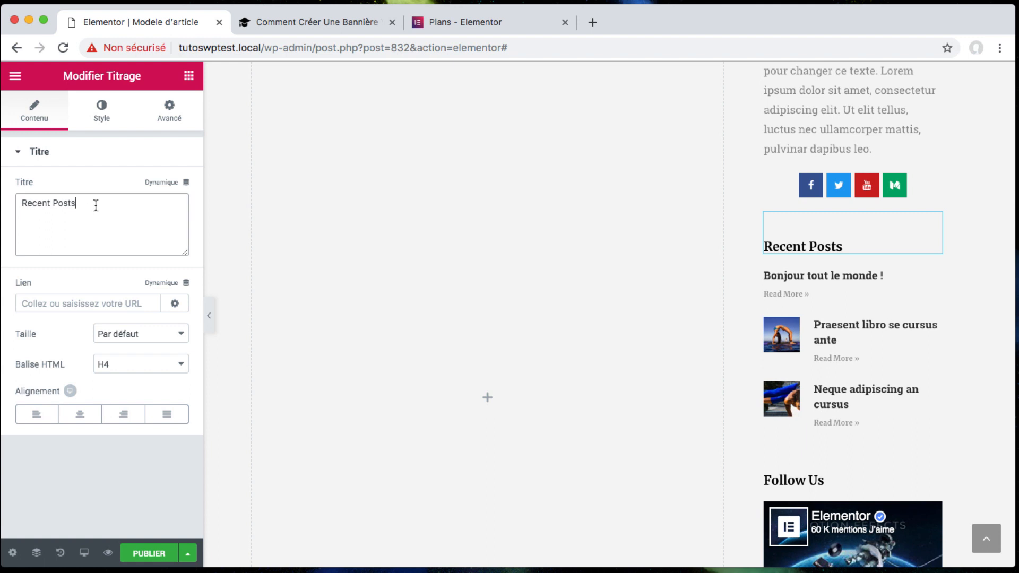
key("super+a")
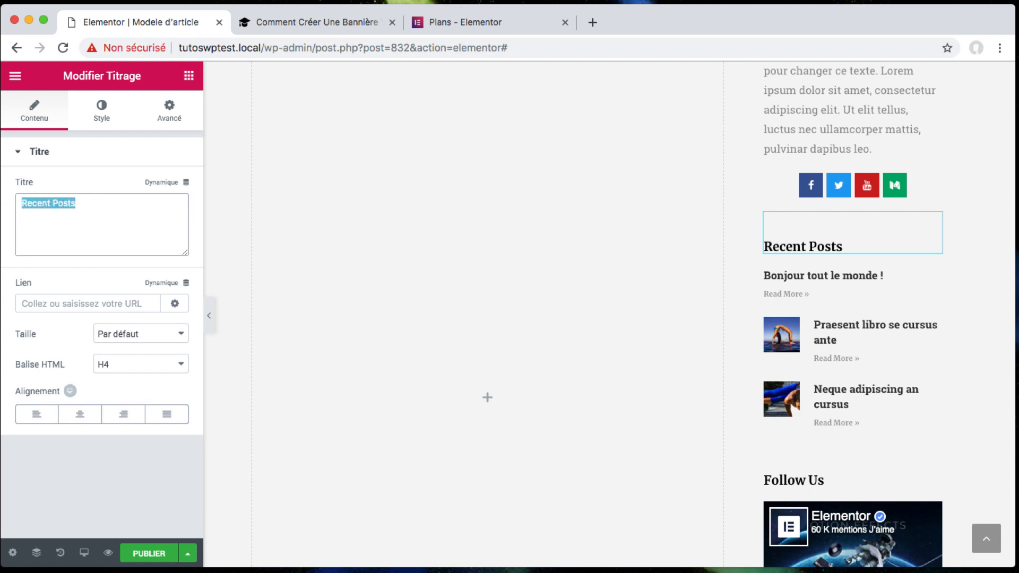
type("Ar")
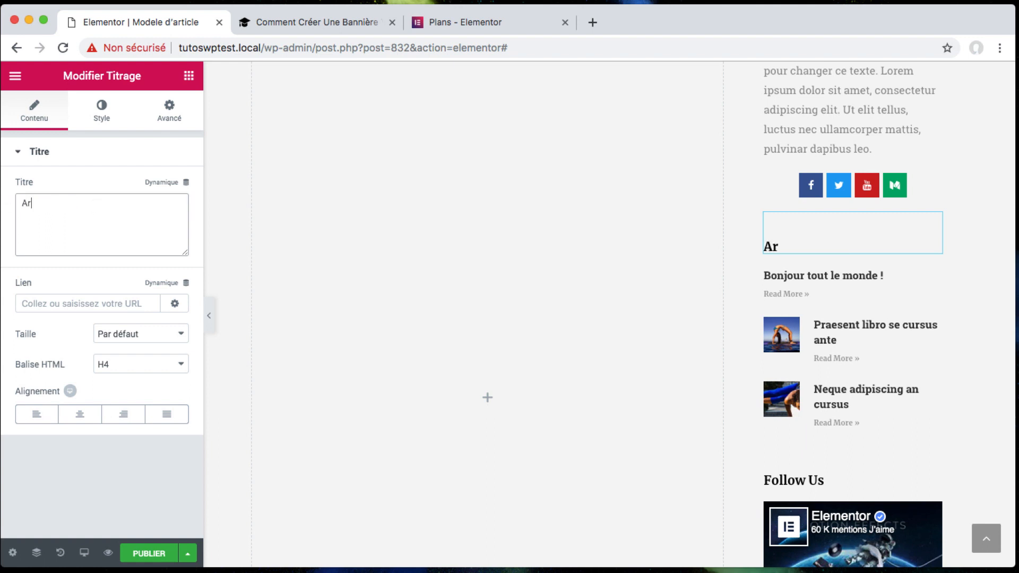
type("tic")
type("les Récents")
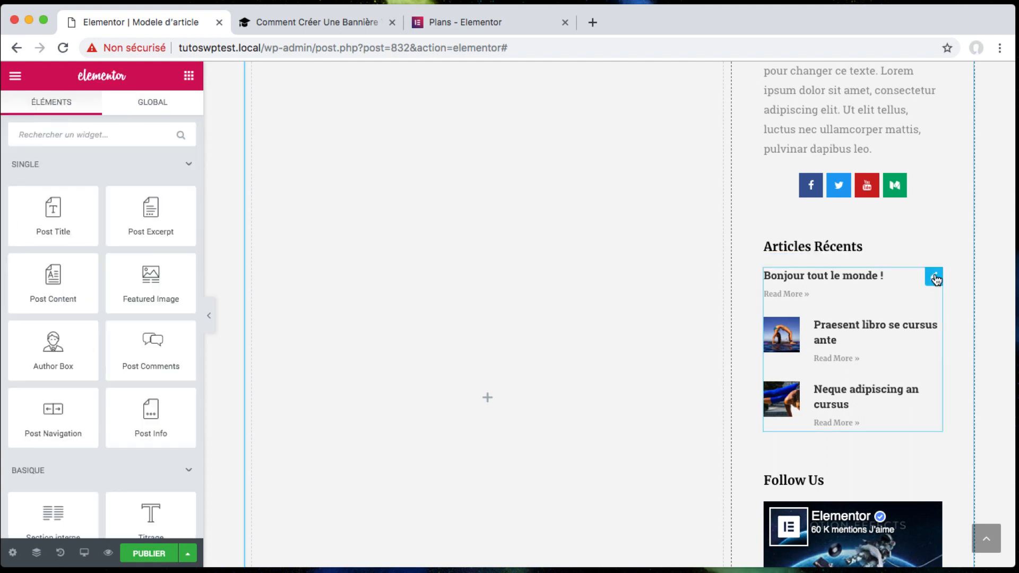
Set the Read More text of the sidebar's Posts widget to "Lire Plus »"
left_click(934, 276)
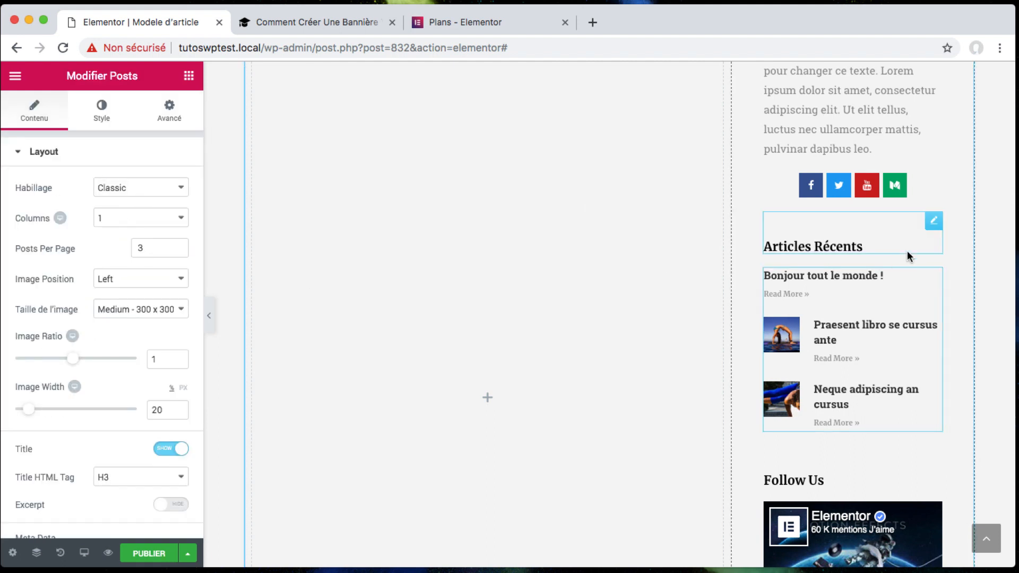
mouse_move(932, 279)
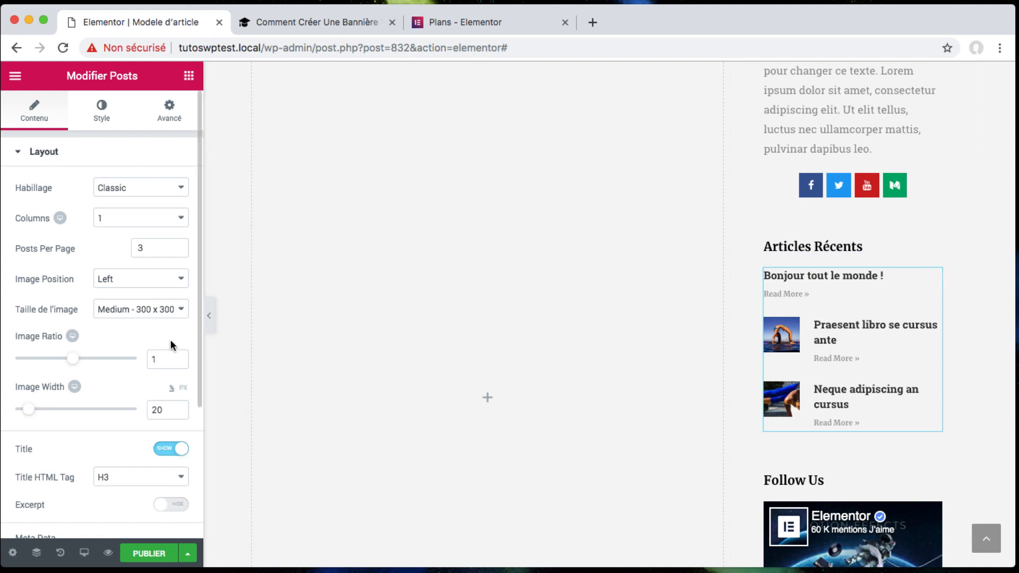
scroll(96, 362, "down", 4)
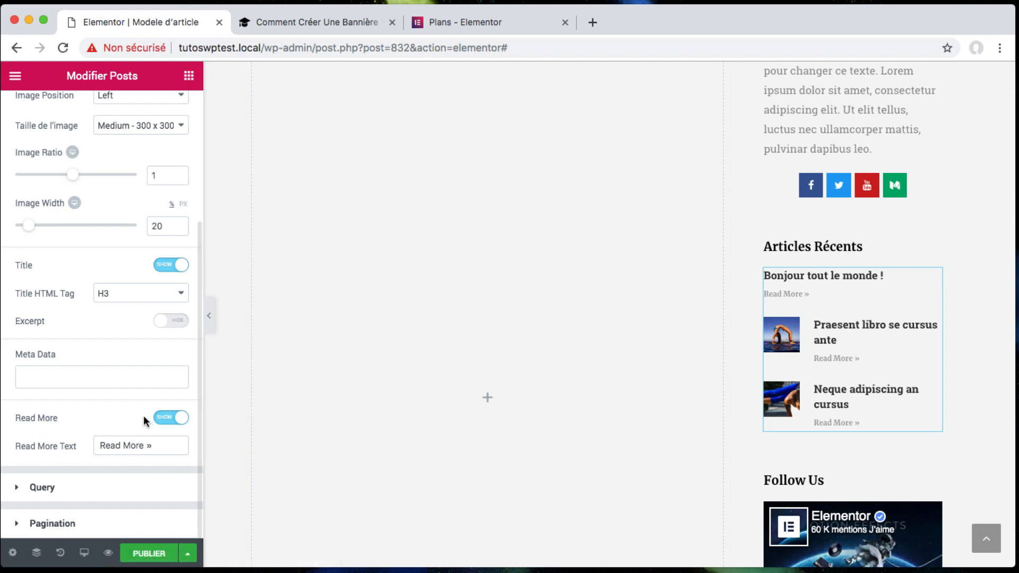
left_click_drag(145, 445, 63, 443)
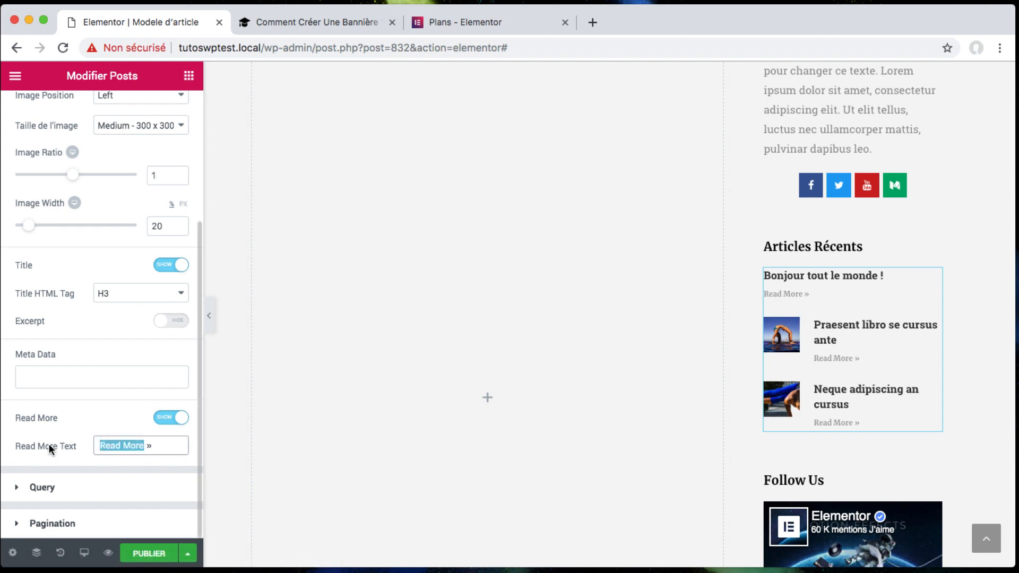
type("Lire Pl")
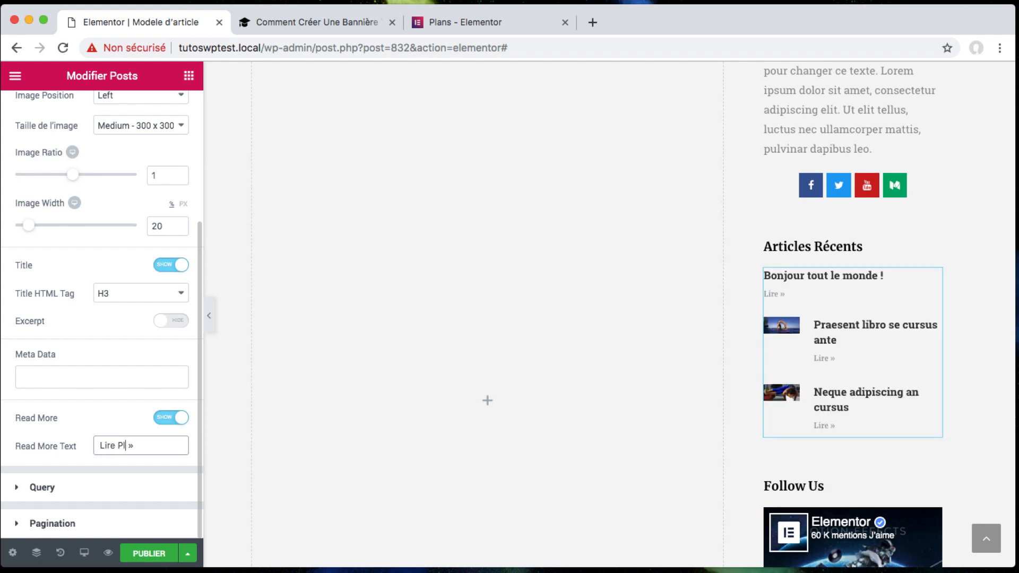
type("us")
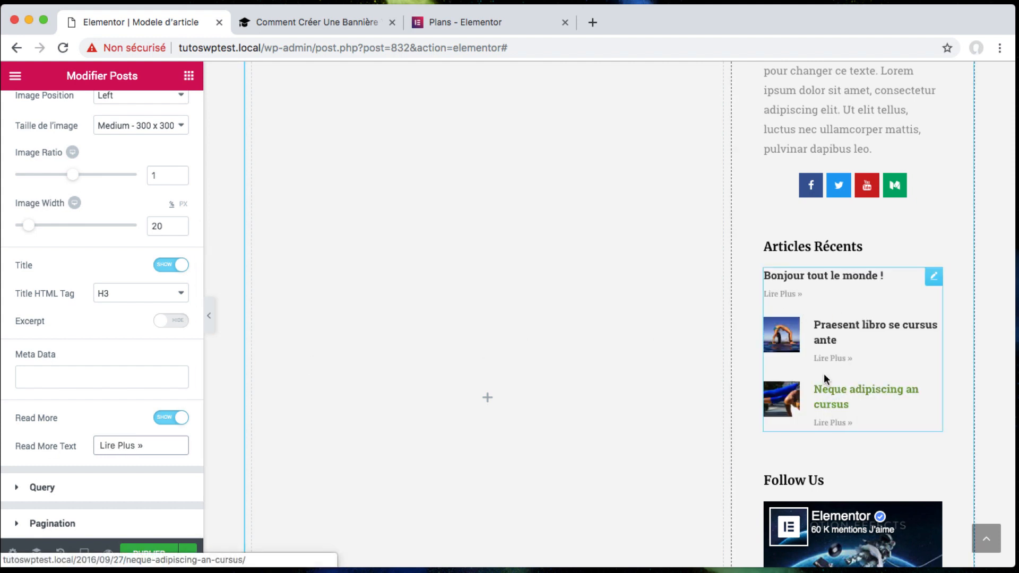
Change the "Follow Us" sidebar heading to "Suivez Nous"
scroll(611, 367, "down", 5)
left_click(821, 186)
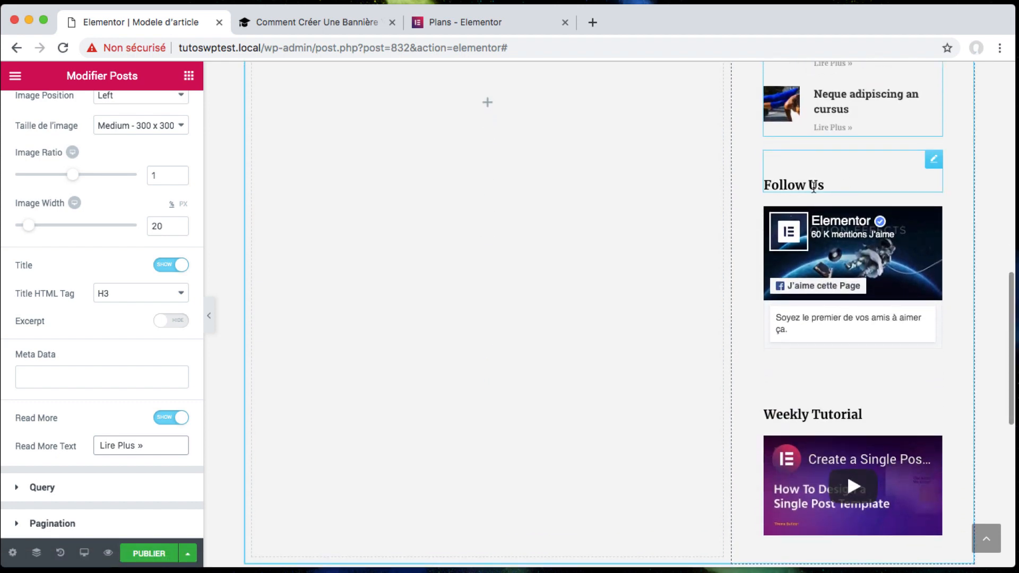
left_click(77, 209)
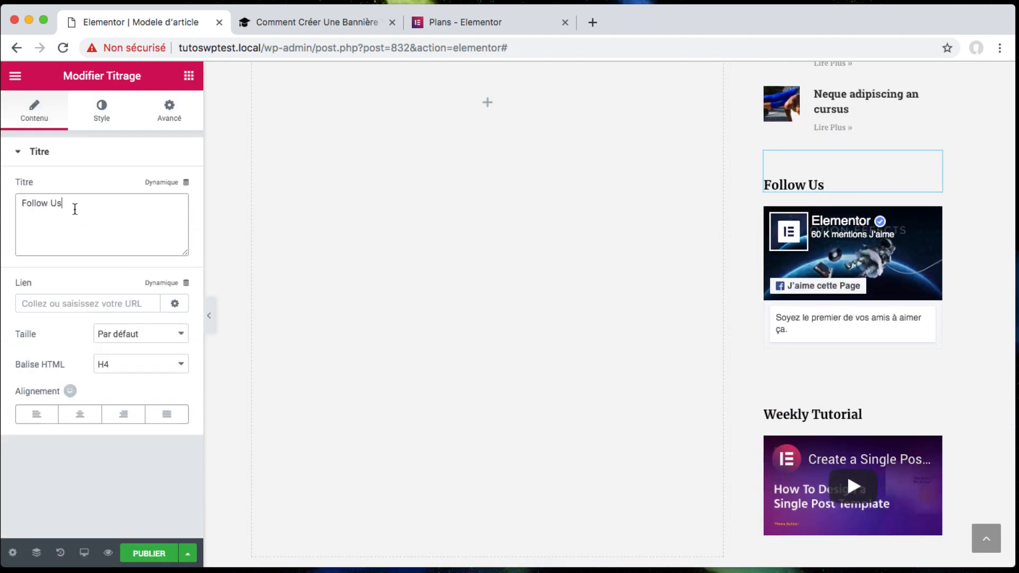
key("super+a")
type("S")
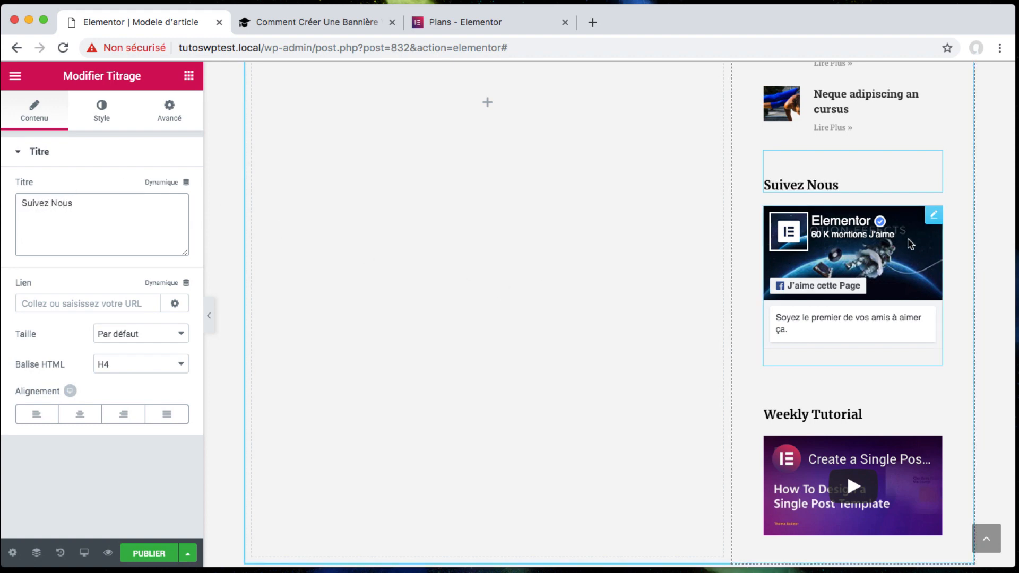
Open the sidebar's Facebook Page widget settings, and change the "Weekly Tutorial" sidebar heading to "Tutoriel"
left_click(933, 215)
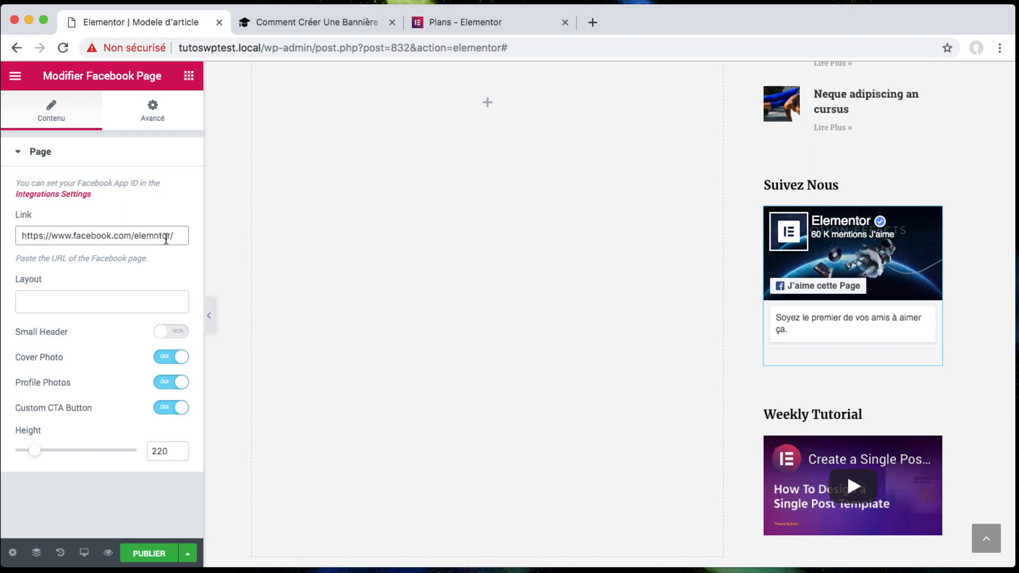
scroll(603, 371, "down", 3)
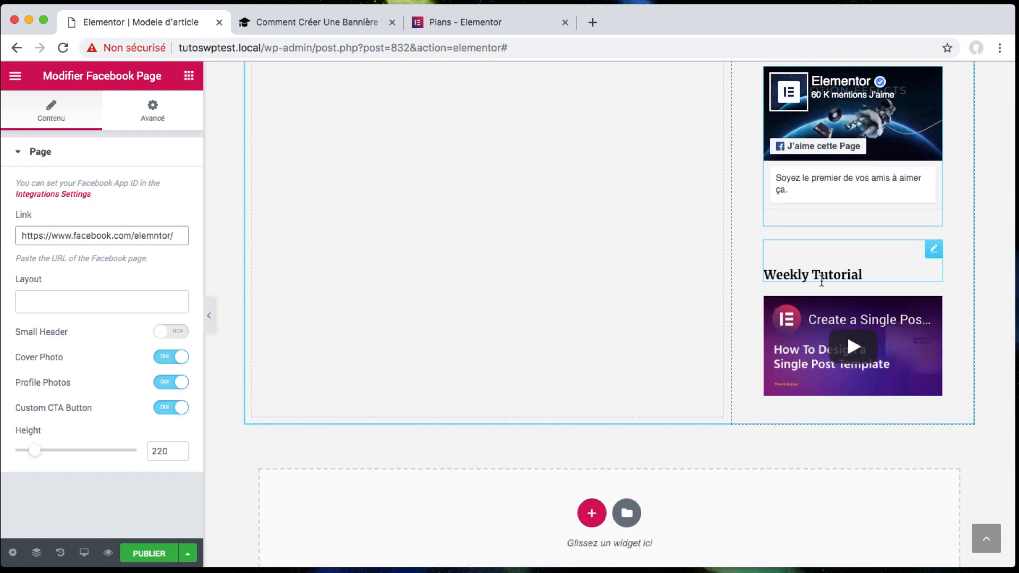
left_click(859, 273)
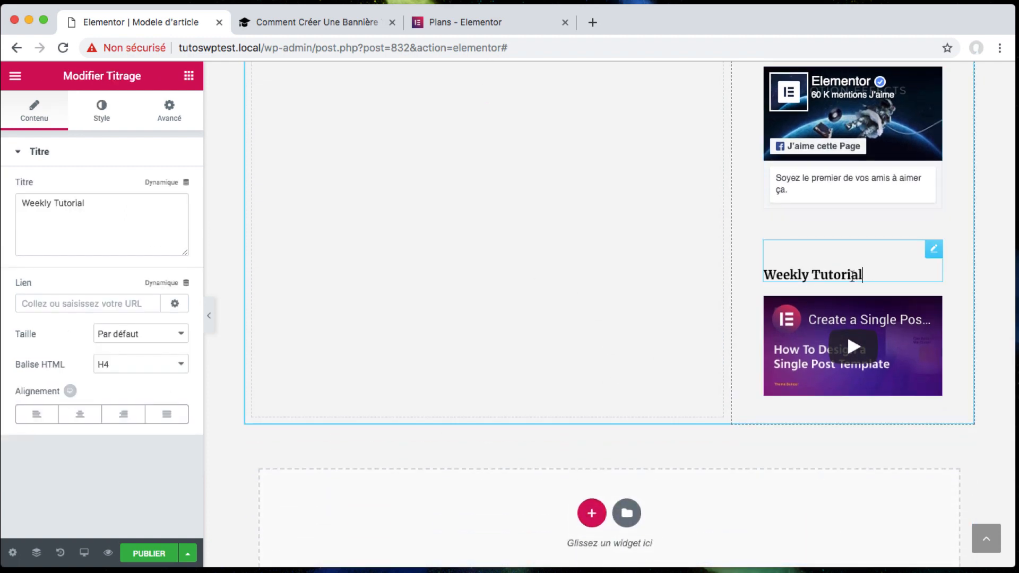
left_click_drag(814, 275, 666, 277)
key("BackSpace")
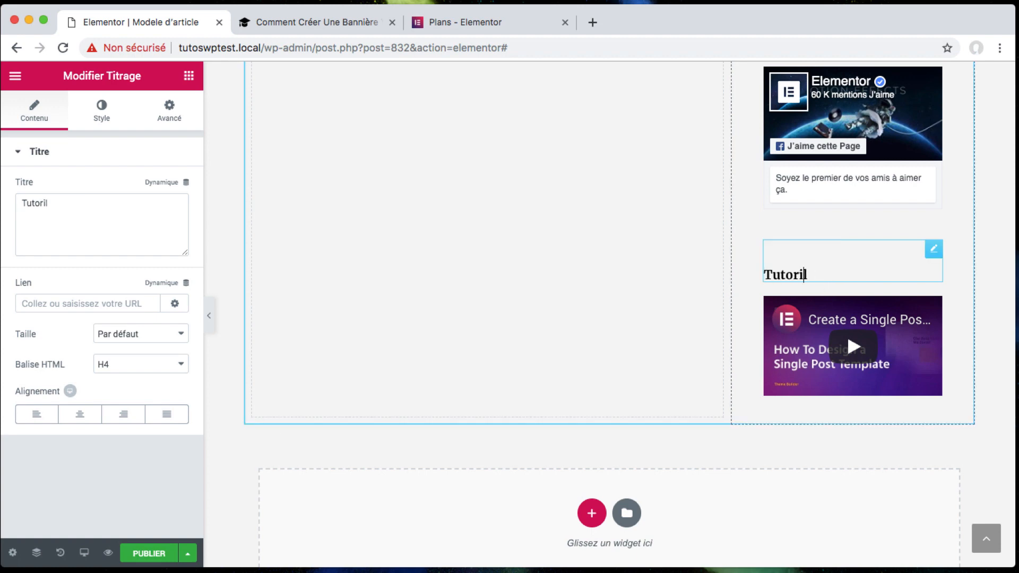
type("e")
Check the sidebar Video widget's link setting and compare the template's sidebar with the tutoswp.com article's sidebar
left_click(933, 306)
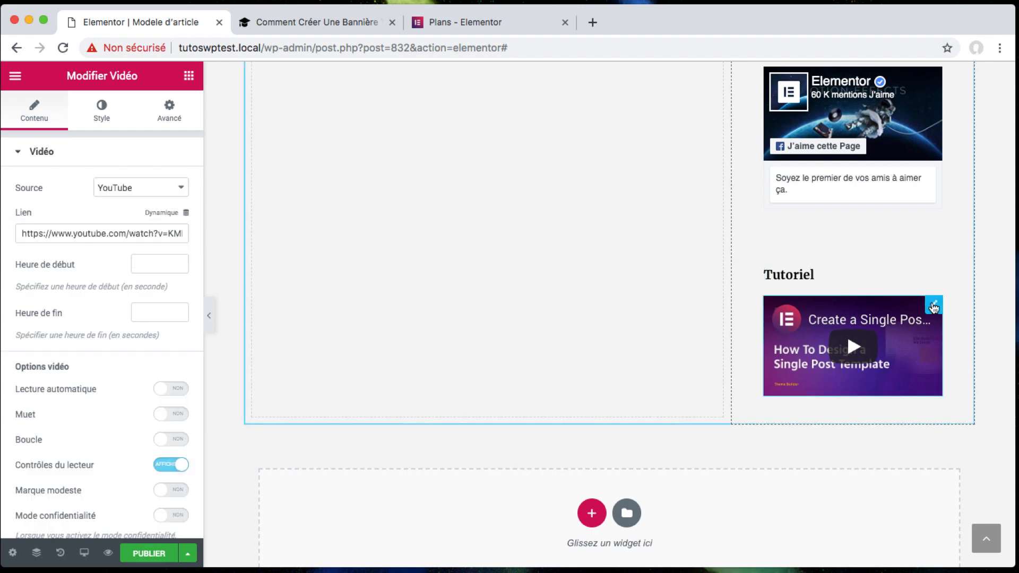
left_click(61, 230)
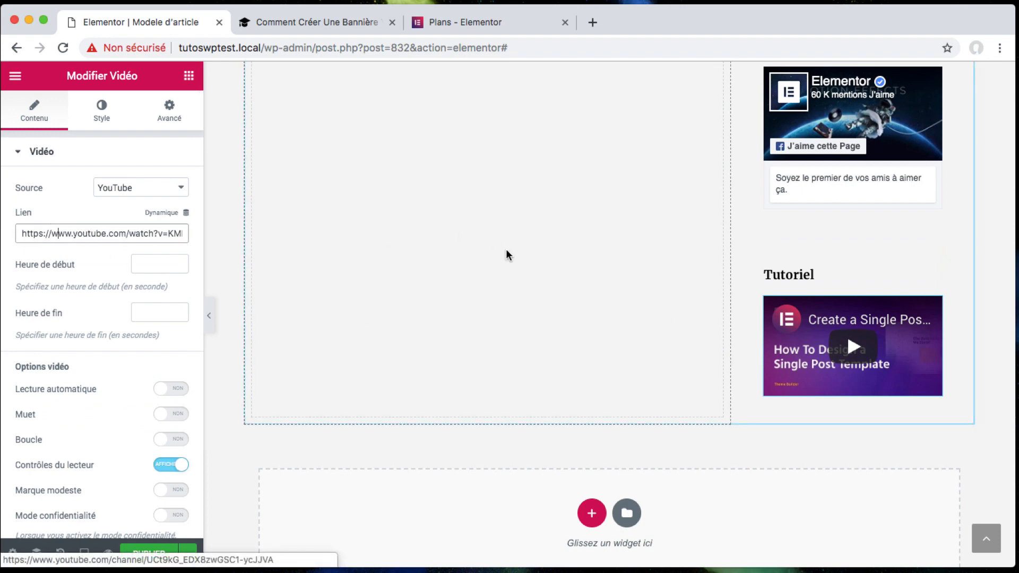
scroll(505, 252, "up", 10)
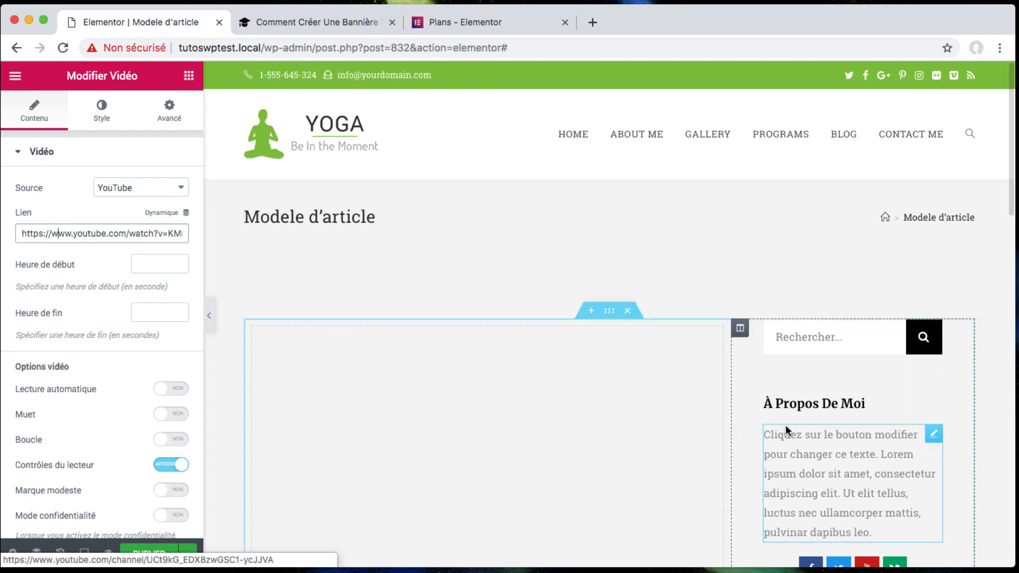
scroll(732, 381, "down", 3)
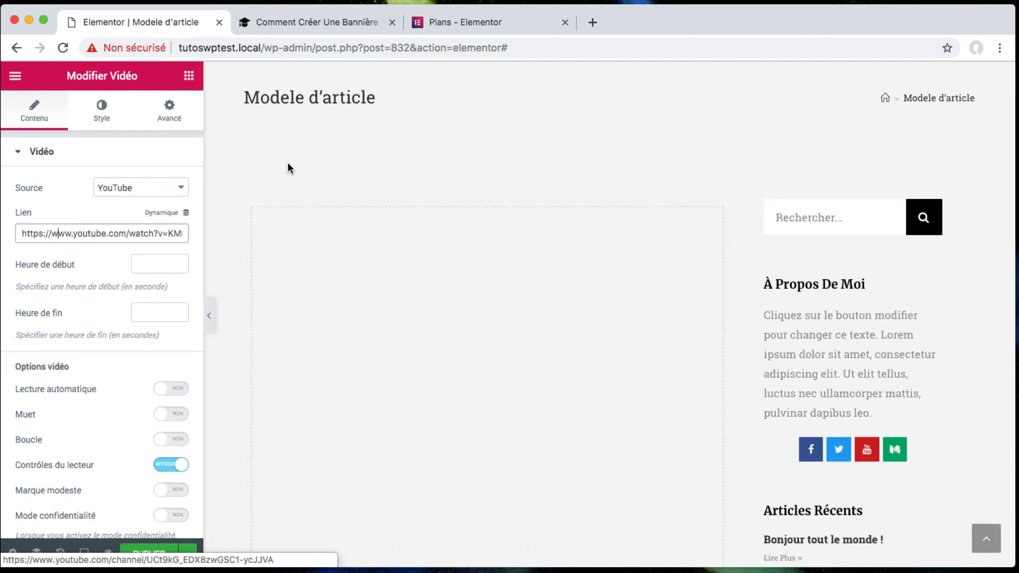
left_click(307, 23)
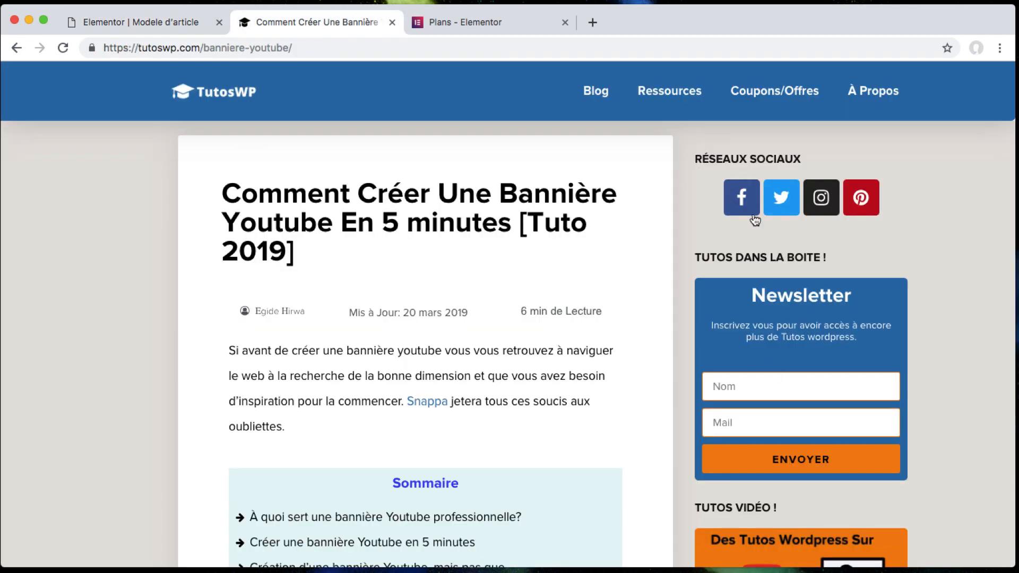
left_click(154, 22)
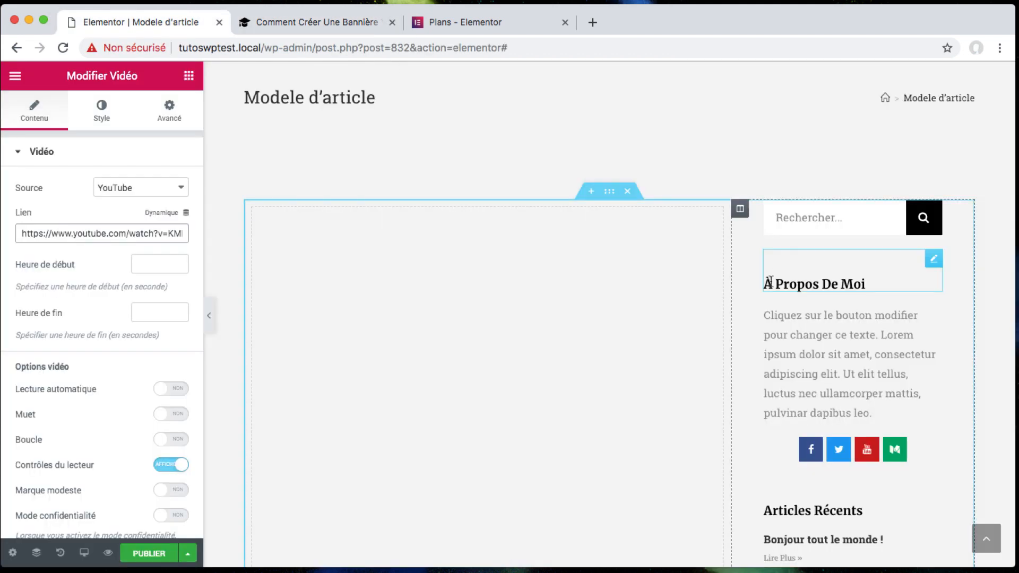
Add an Image widget directly below the social icons in the sidebar
scroll(770, 281, "down", 2)
left_click(188, 75)
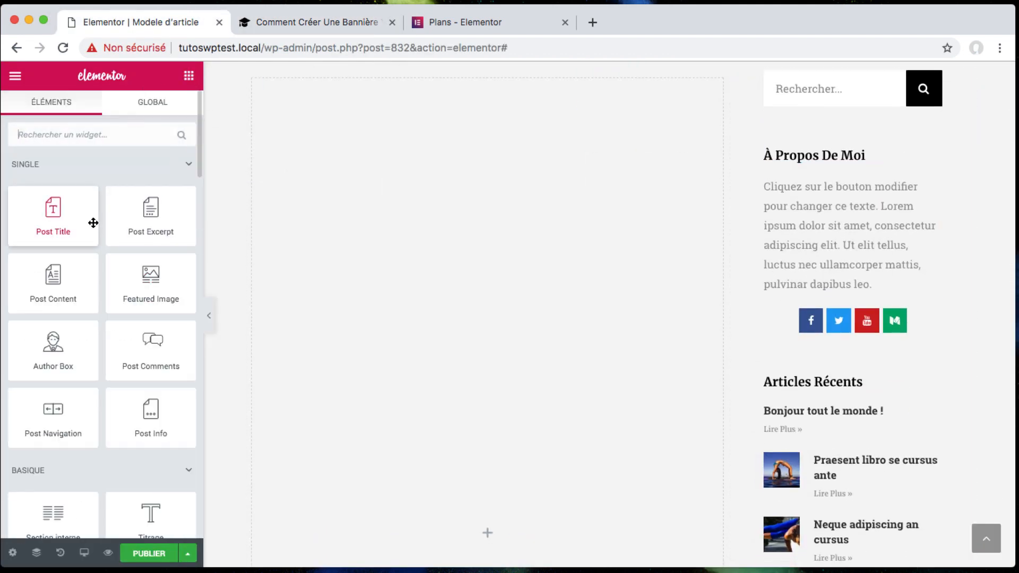
scroll(118, 361, "down", 5)
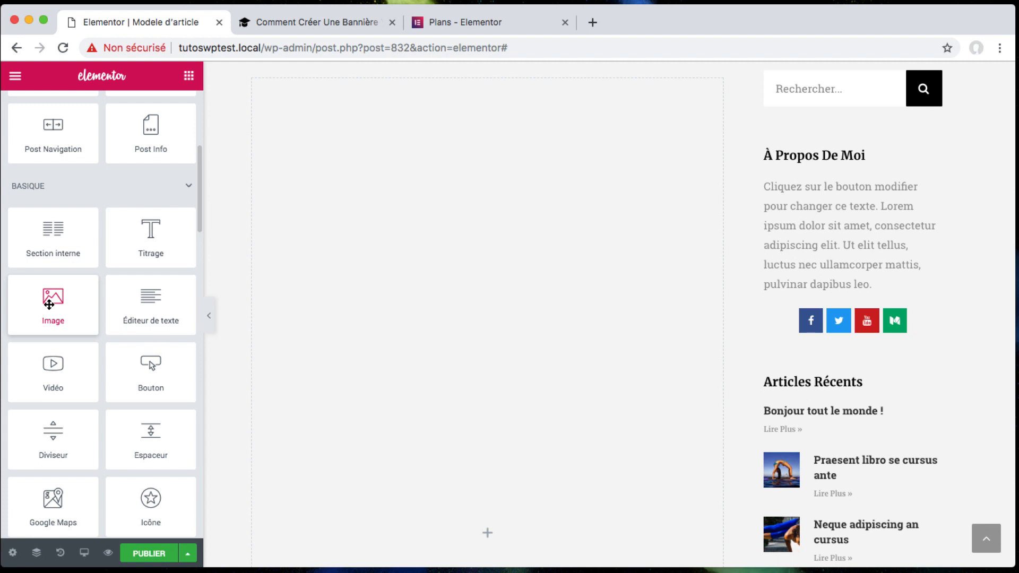
left_click_drag(49, 304, 855, 360)
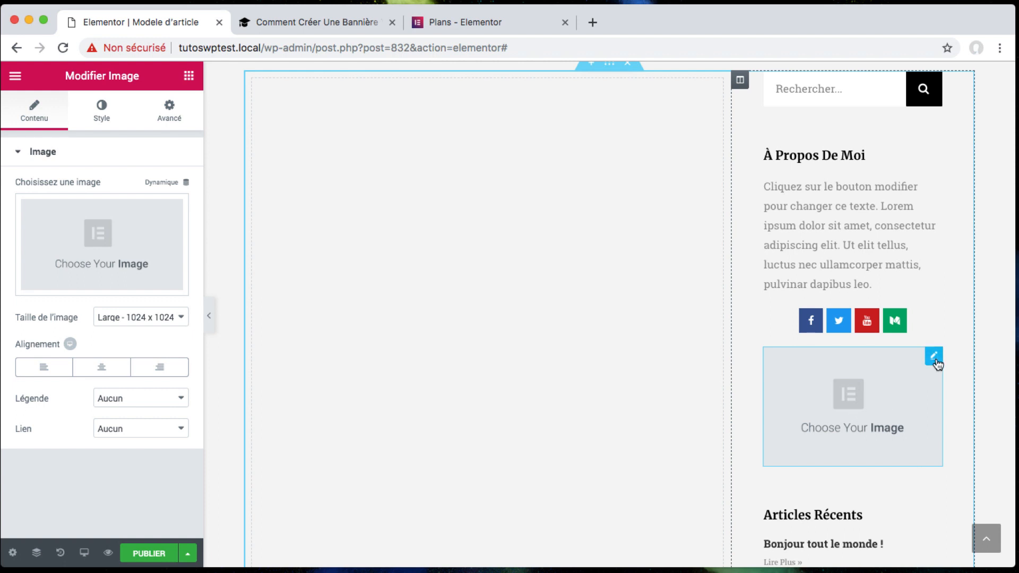
Insert insta-avatar.jpg from the media library into the sidebar's Image widget
left_click(107, 237)
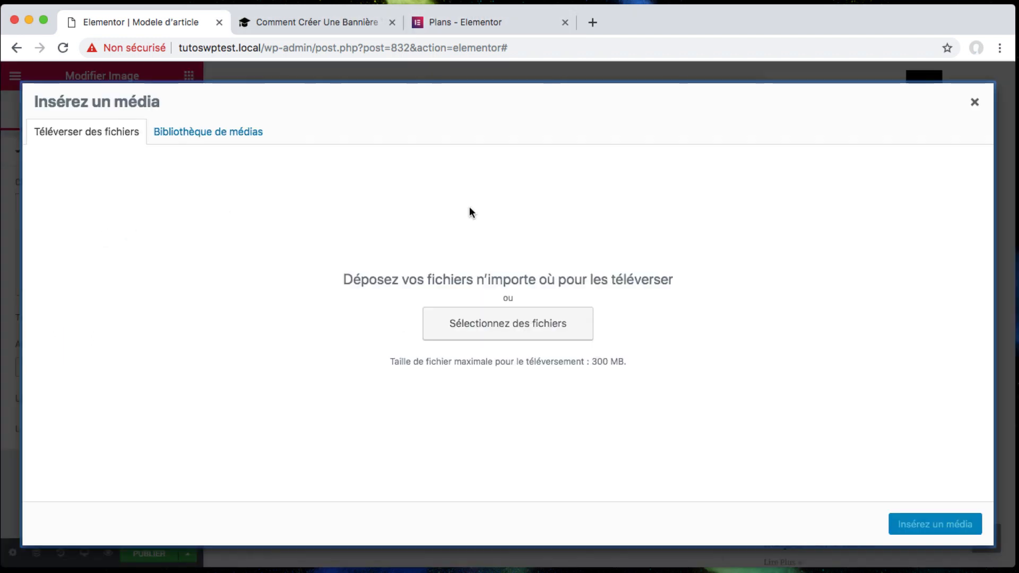
left_click(213, 130)
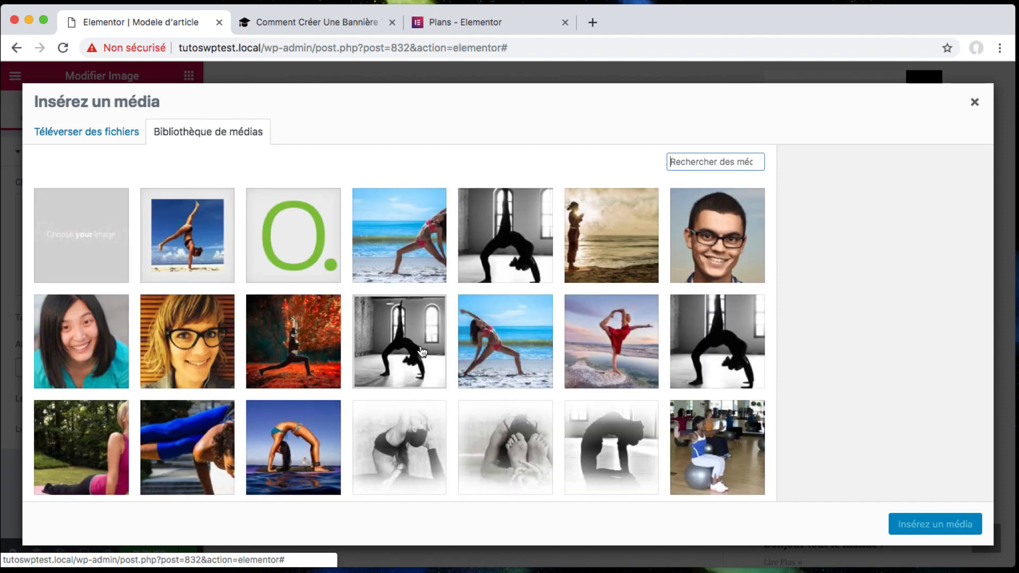
left_click(191, 232)
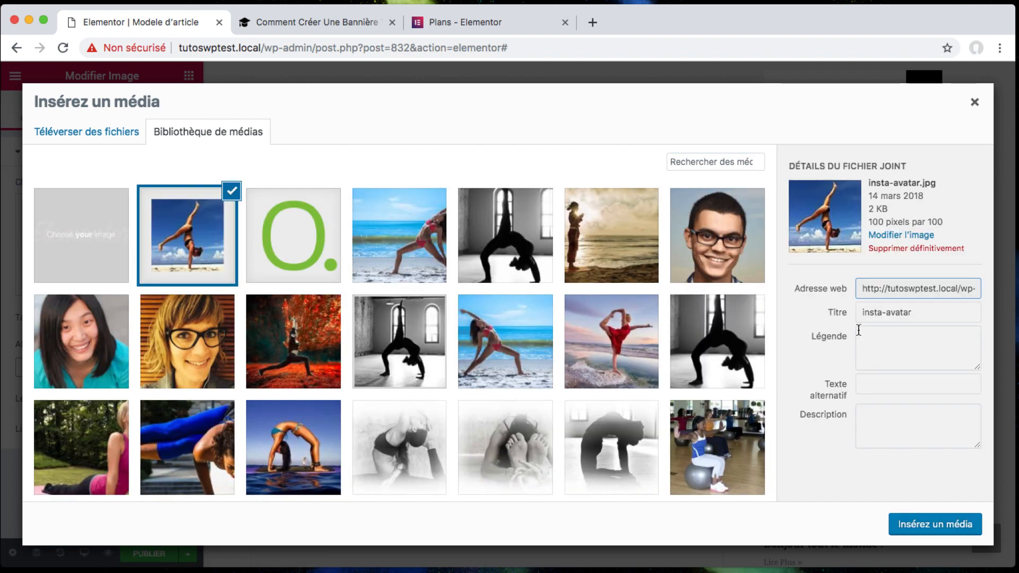
left_click(920, 522)
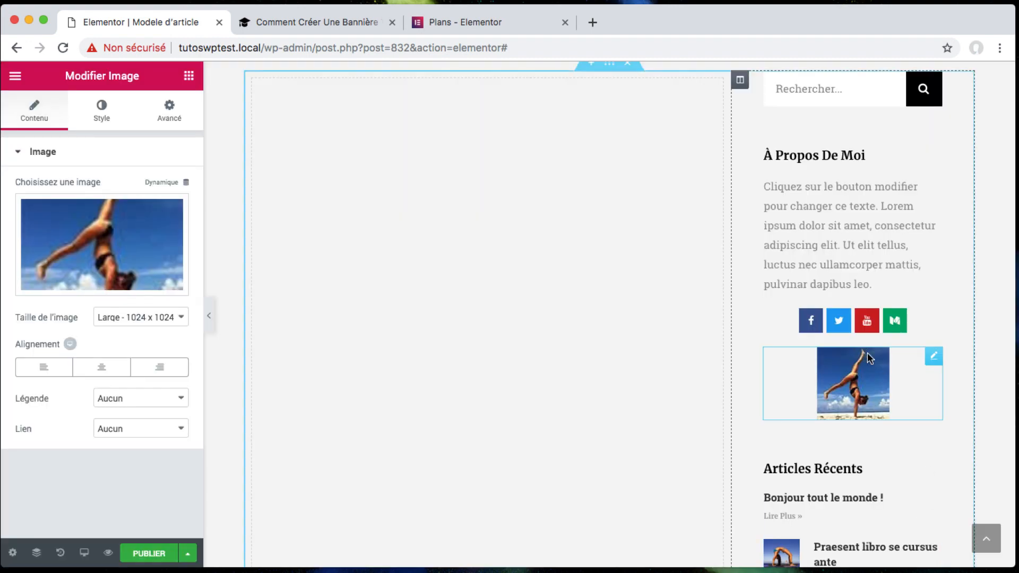
Set the sidebar Image widget's picture to testimonial-2.jpg from the media library
left_click(102, 244)
left_click(80, 352)
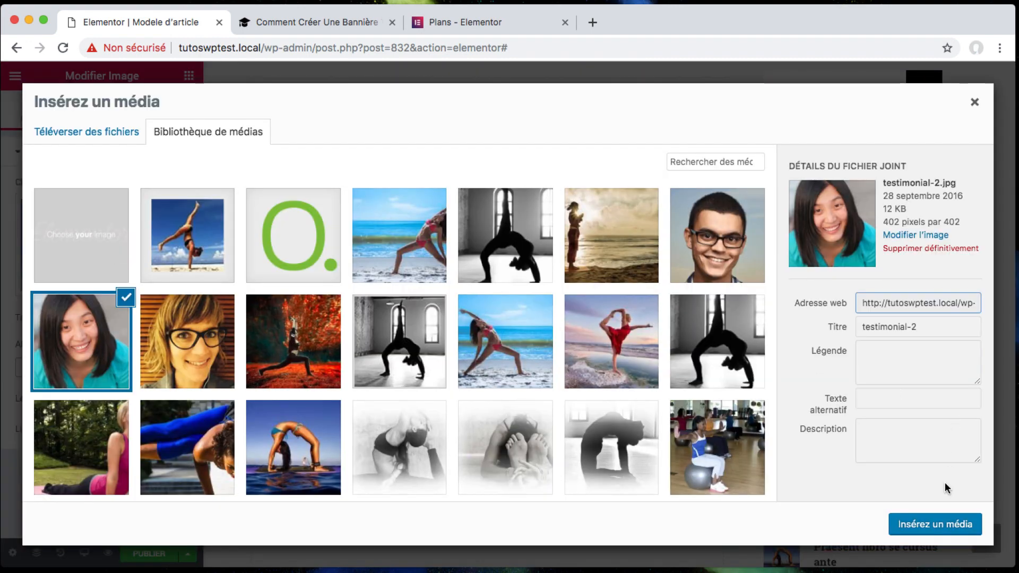
left_click(928, 524)
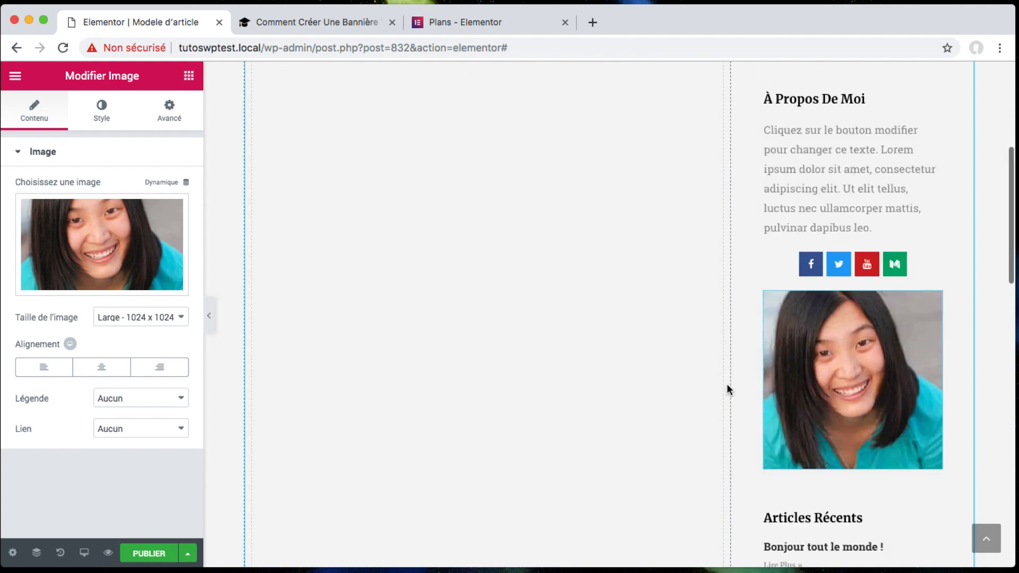
Move the sidebar image between the "À Propos De Moi" heading and its text
scroll(727, 390, "down", 2)
scroll(875, 259, "up", 3)
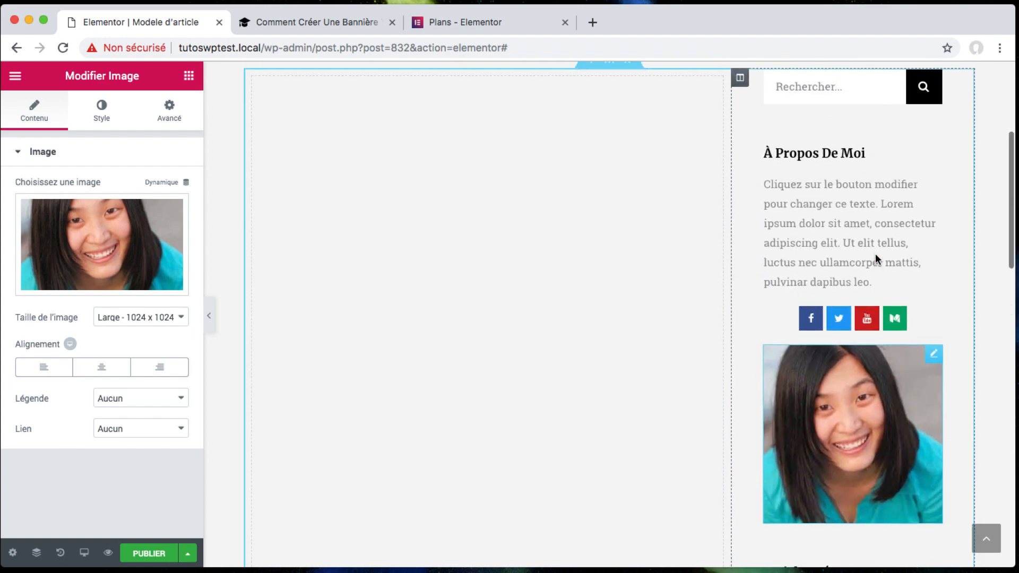
scroll(875, 253, "up", 2)
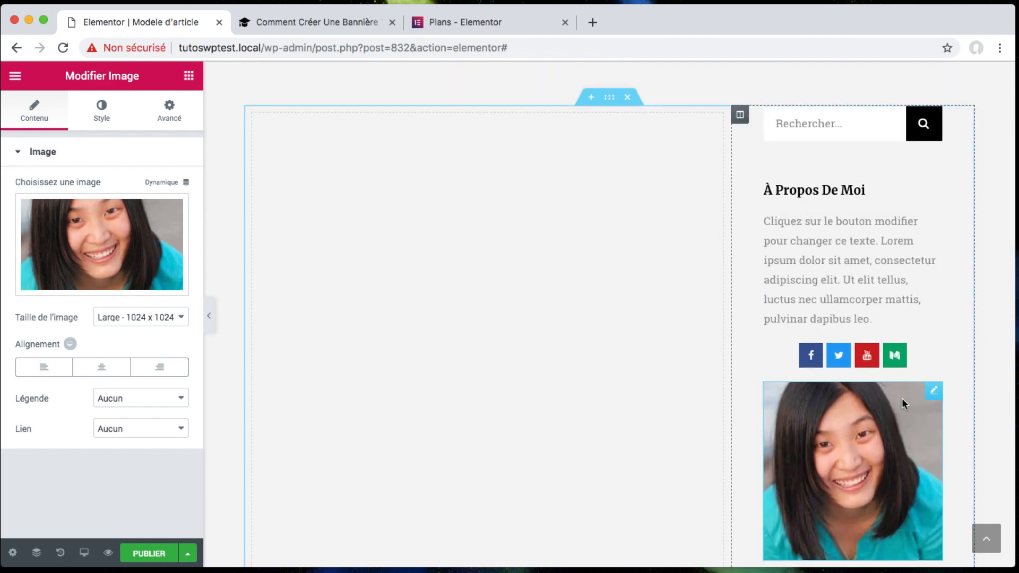
mouse_move(935, 395)
left_mouse_down()
mouse_move(855, 218)
mouse_move(833, 212)
left_mouse_up()
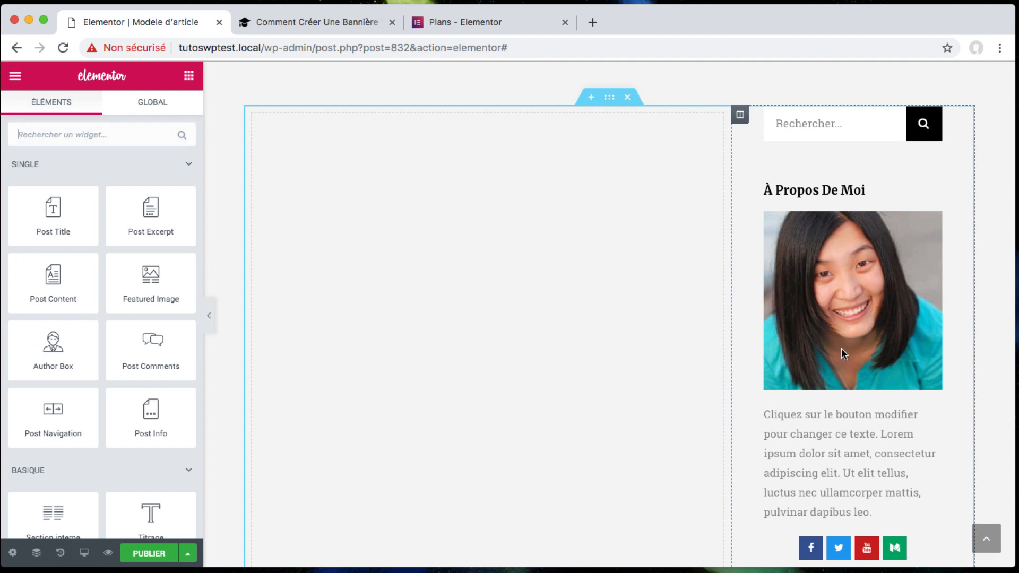
Add a Post Content widget to the empty main column
scroll(793, 313, "down", 3)
scroll(793, 312, "down", 7)
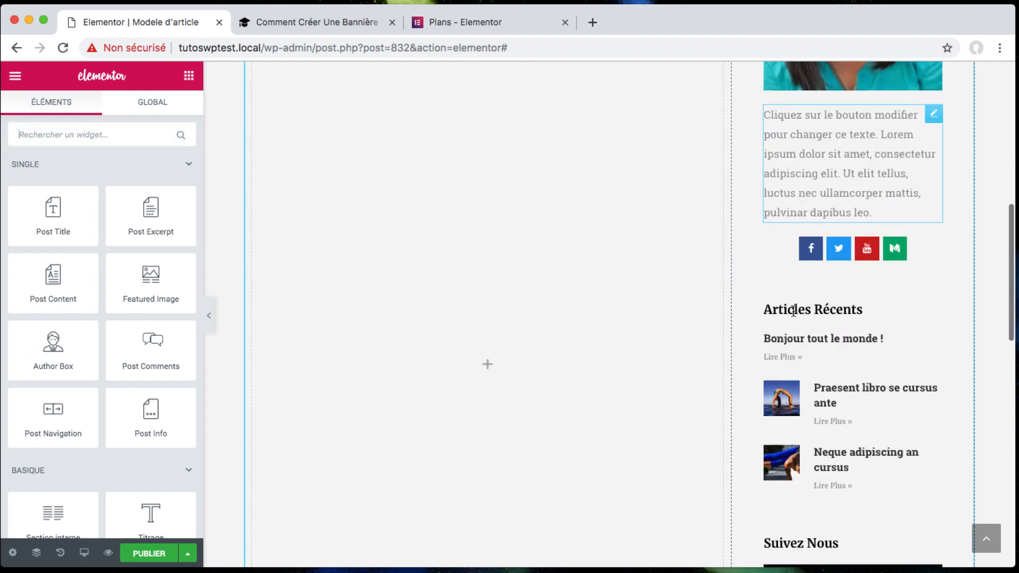
scroll(793, 312, "up", 8)
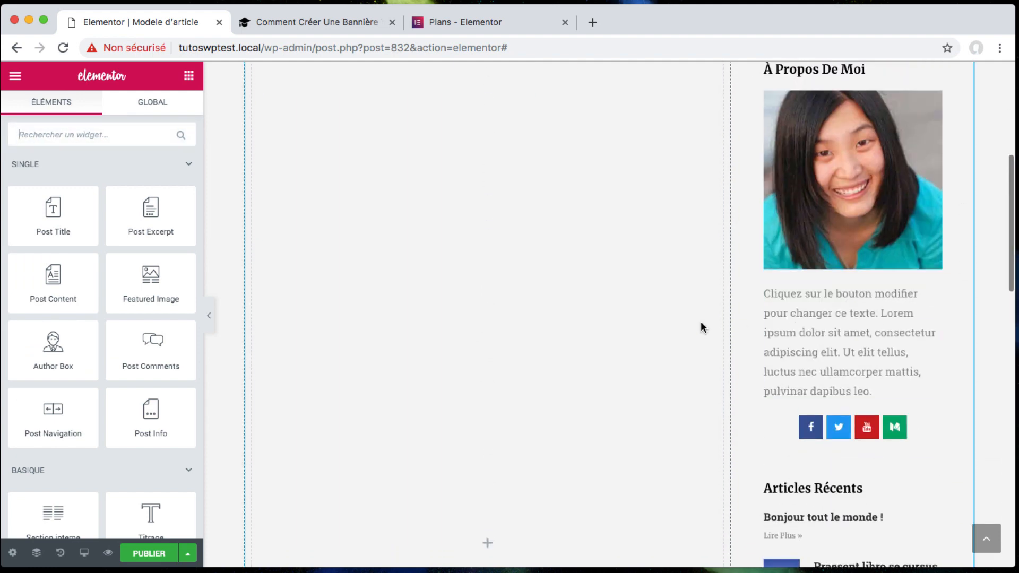
scroll(610, 354, "down", 4)
scroll(330, 350, "down", 3)
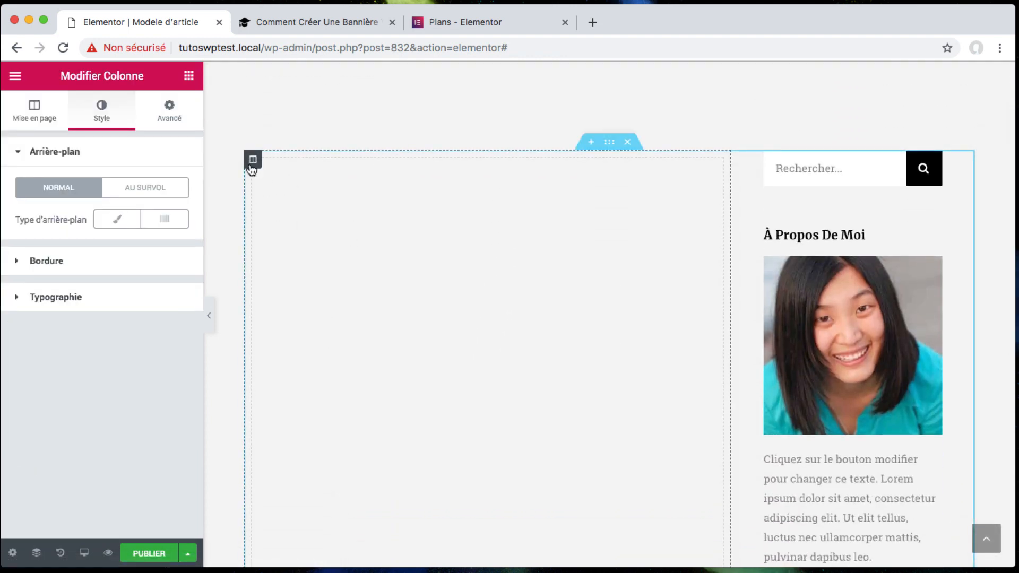
left_click(189, 80)
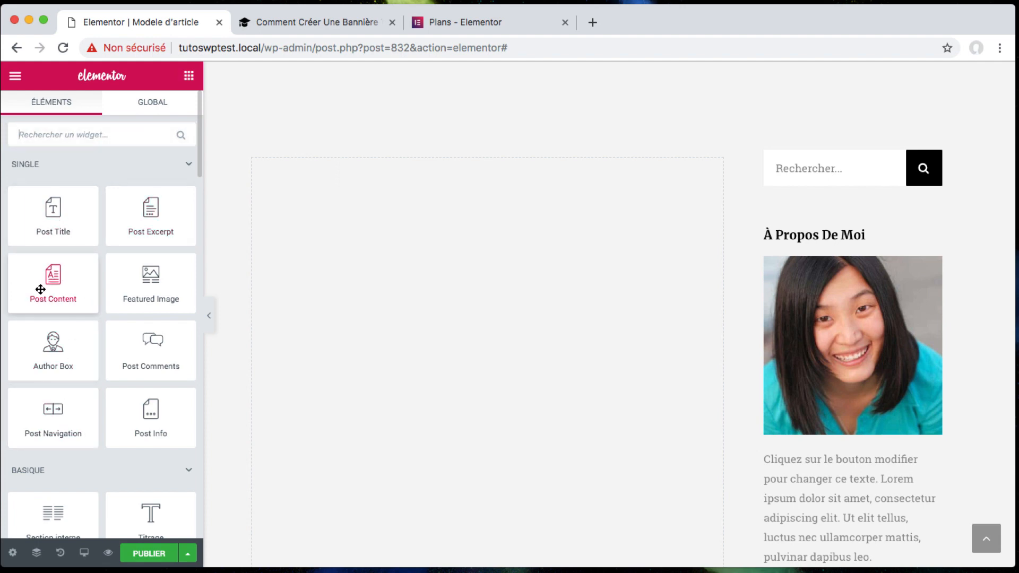
left_click_drag(50, 288, 490, 432)
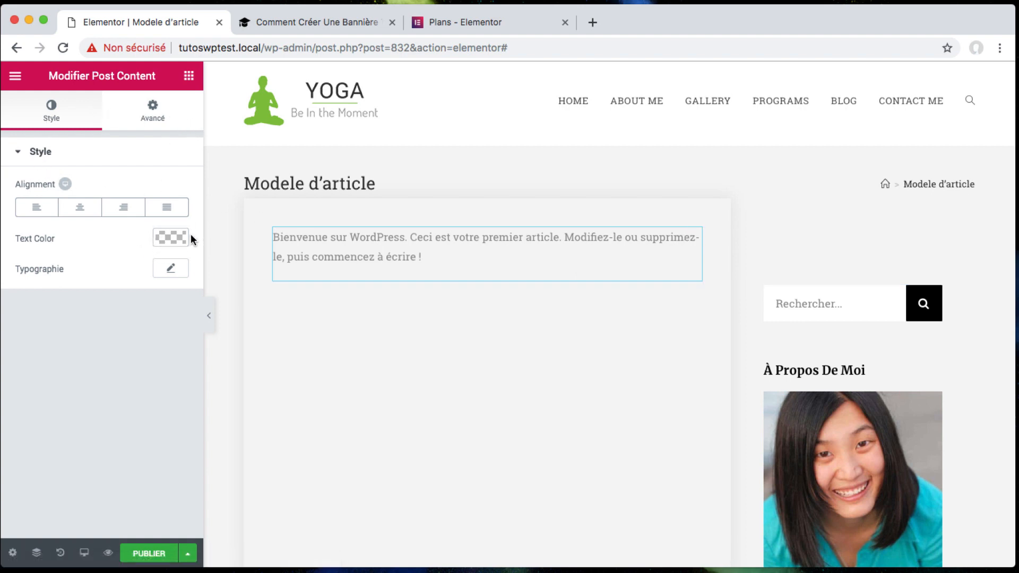
Set the Post Content widget's text color to black, #000000
left_click(166, 238)
left_click(123, 398)
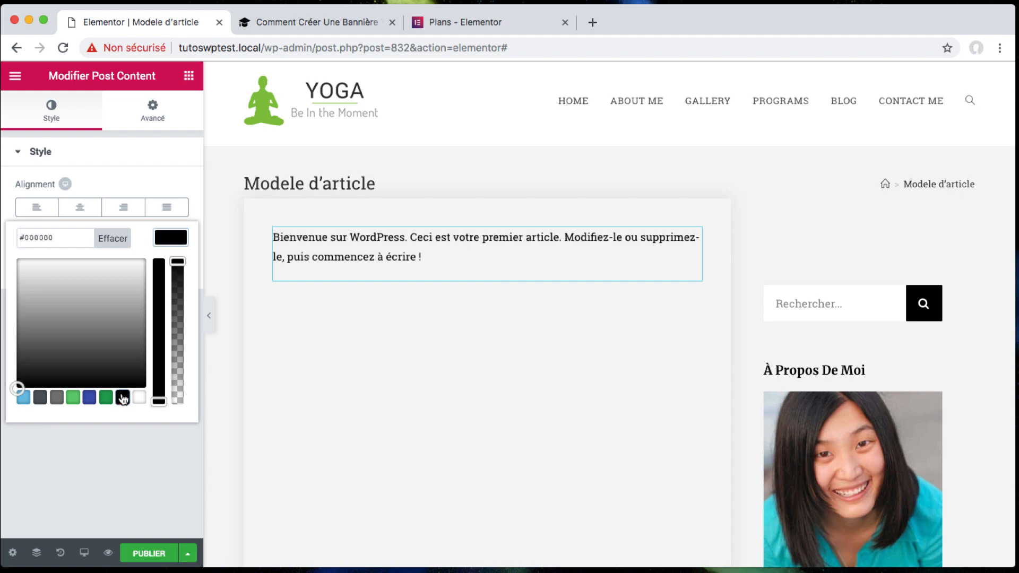
left_click_drag(178, 266, 177, 273)
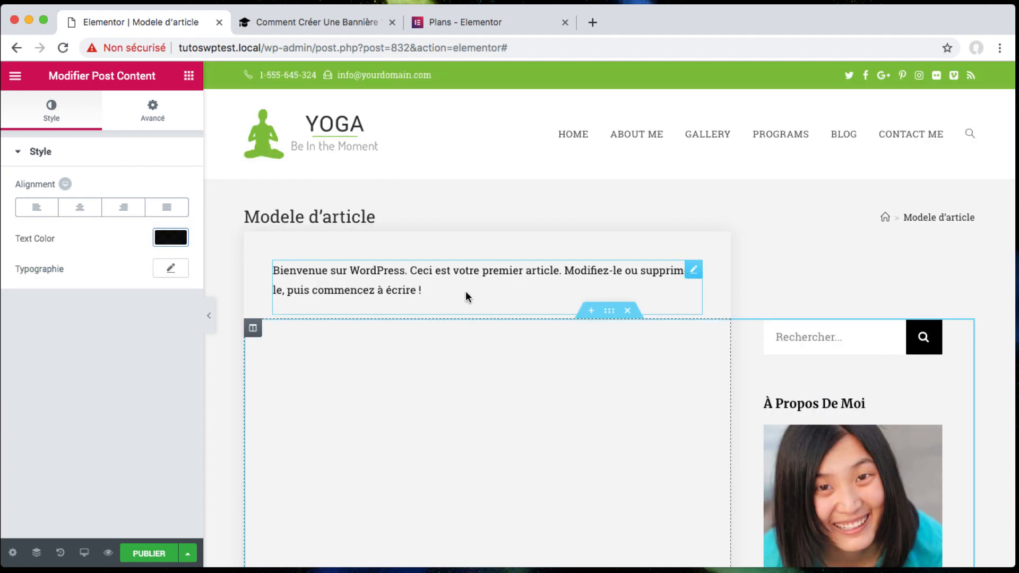
Add a Post Title widget above the post content in the main column and open its advanced settings
left_click(188, 76)
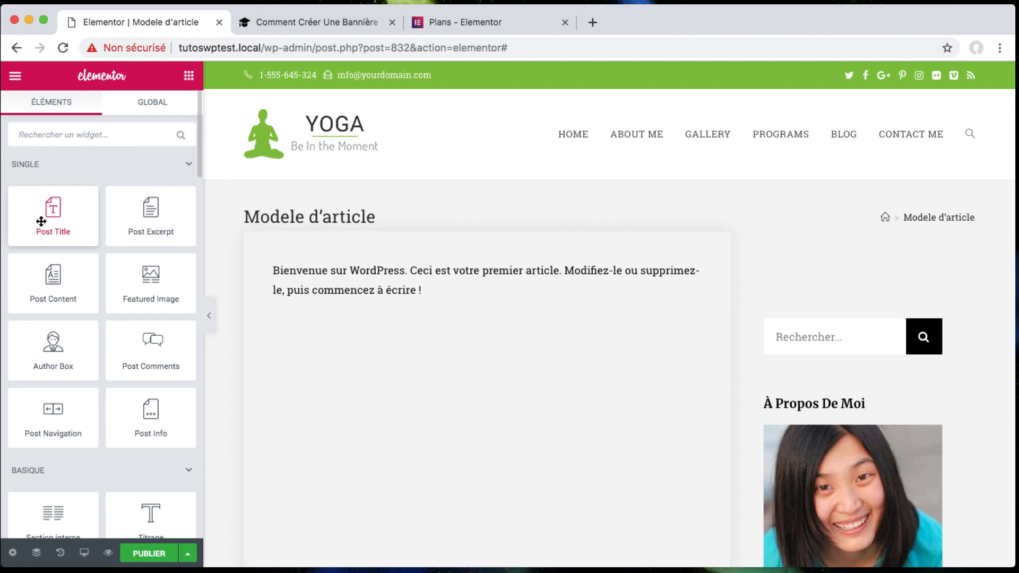
left_click_drag(38, 223, 460, 289)
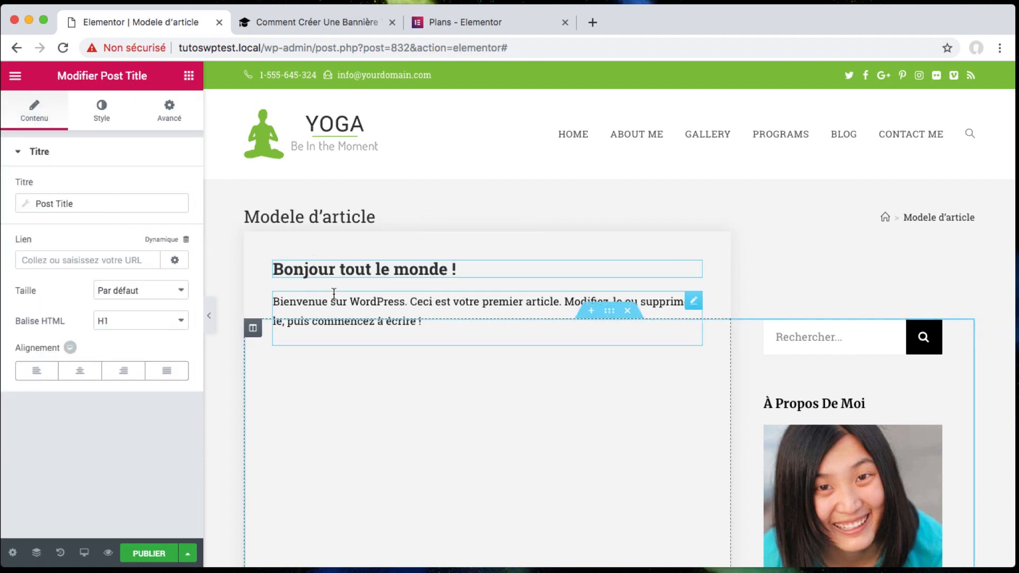
left_click(170, 112)
Try to place a Featured Image widget above the post title
left_click(189, 76)
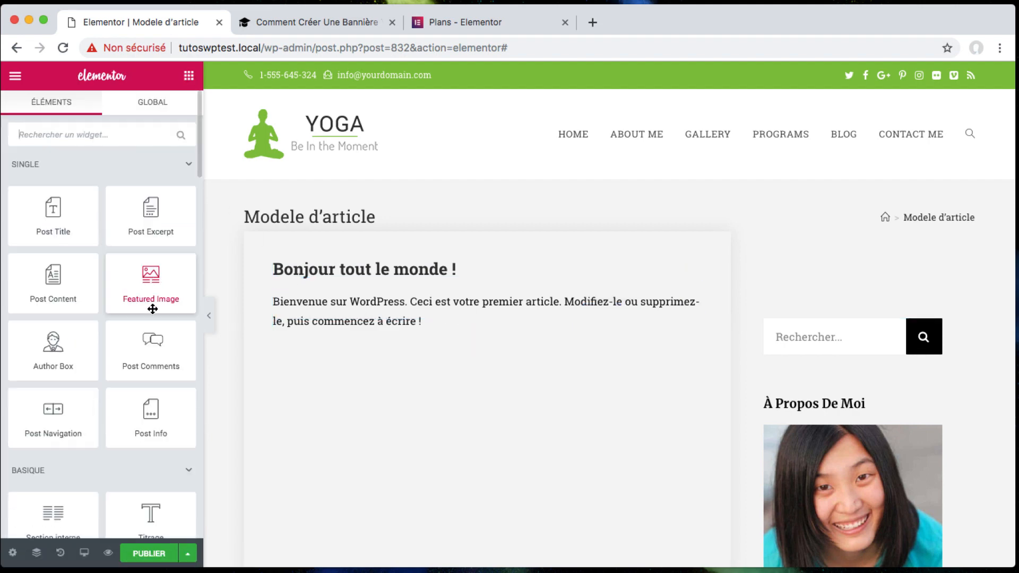
left_click_drag(152, 289, 371, 260)
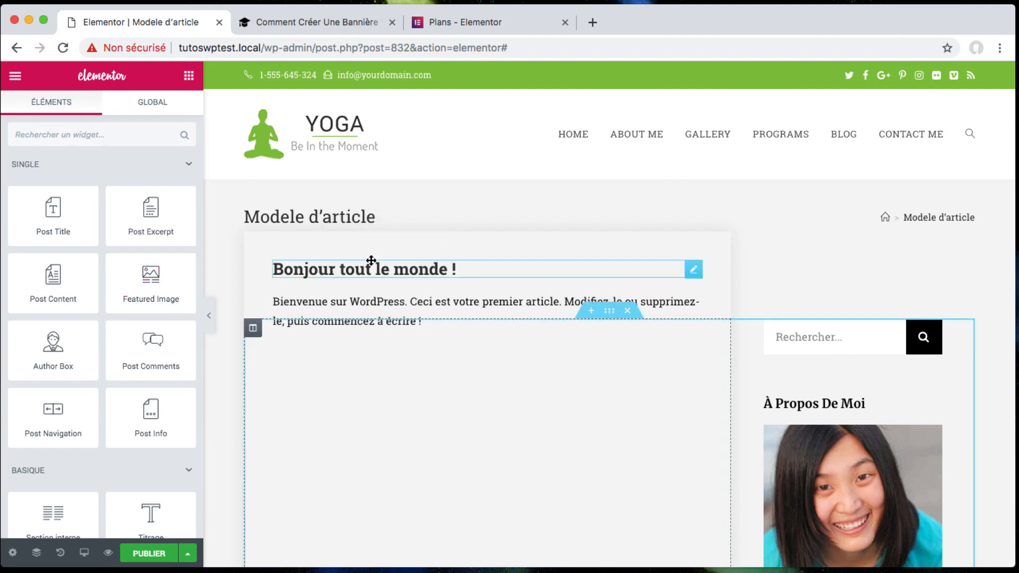
Examine how the tutoswp.com article arranges its title, author, update date and reading time above the text
left_click(343, 26)
scroll(358, 170, "up", 10)
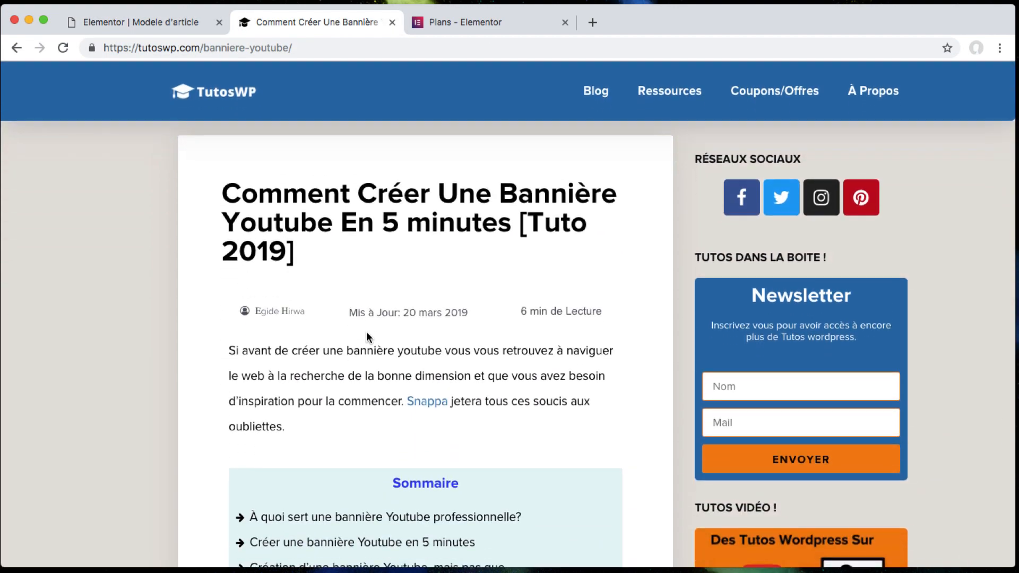
scroll(380, 401, "down", 4)
scroll(380, 402, "up", 5)
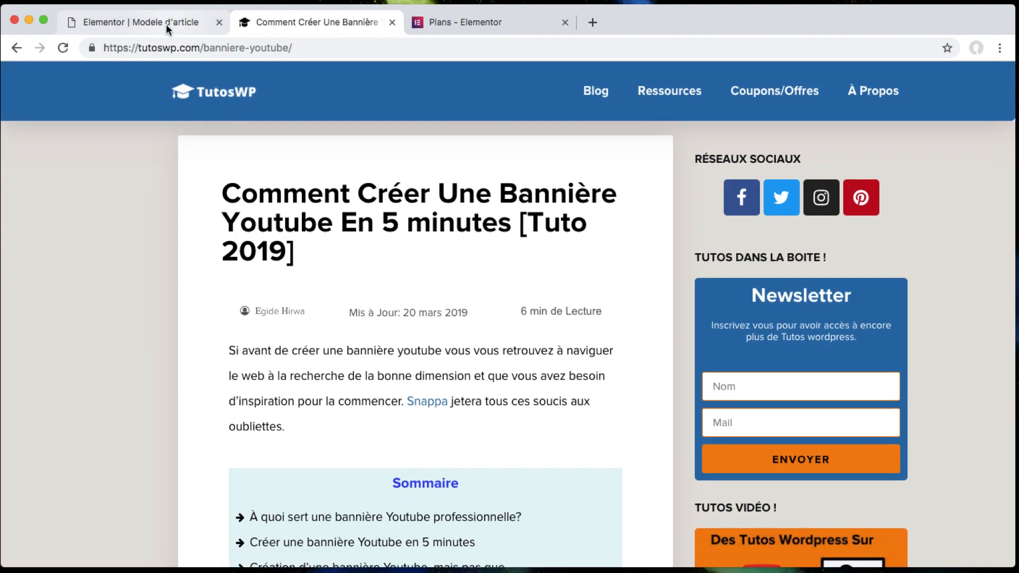
Switch back to the Modele d'article template and place a Featured Image widget between the post title and the post content
left_click(166, 24)
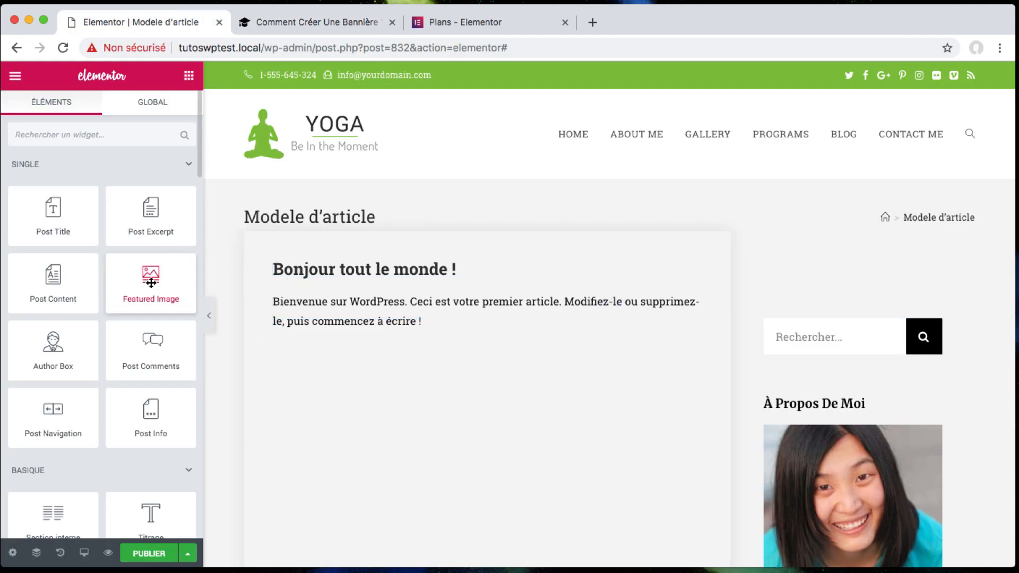
left_click_drag(151, 278, 348, 283)
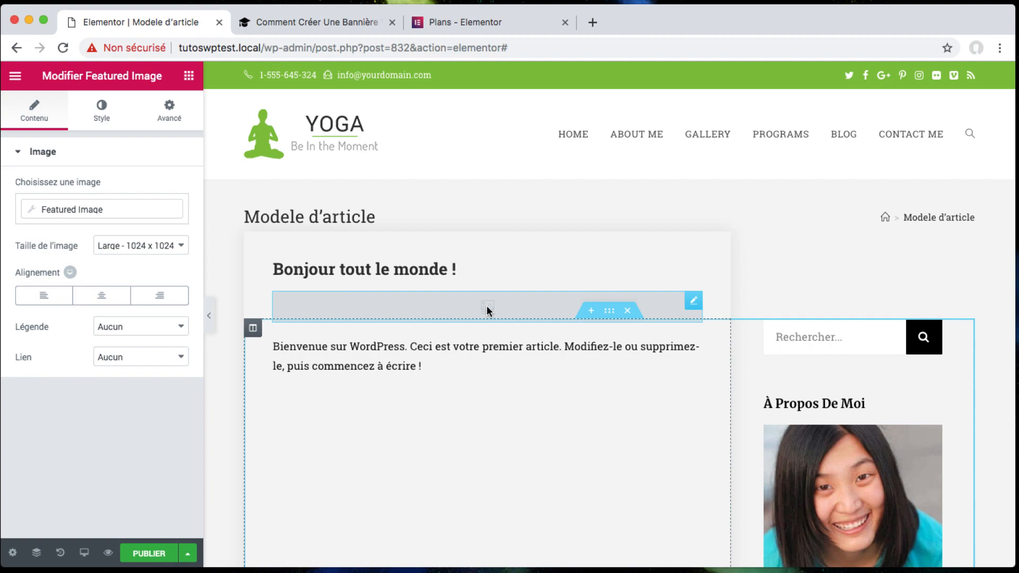
scroll(518, 231, "down", 3)
scroll(520, 232, "down", 15)
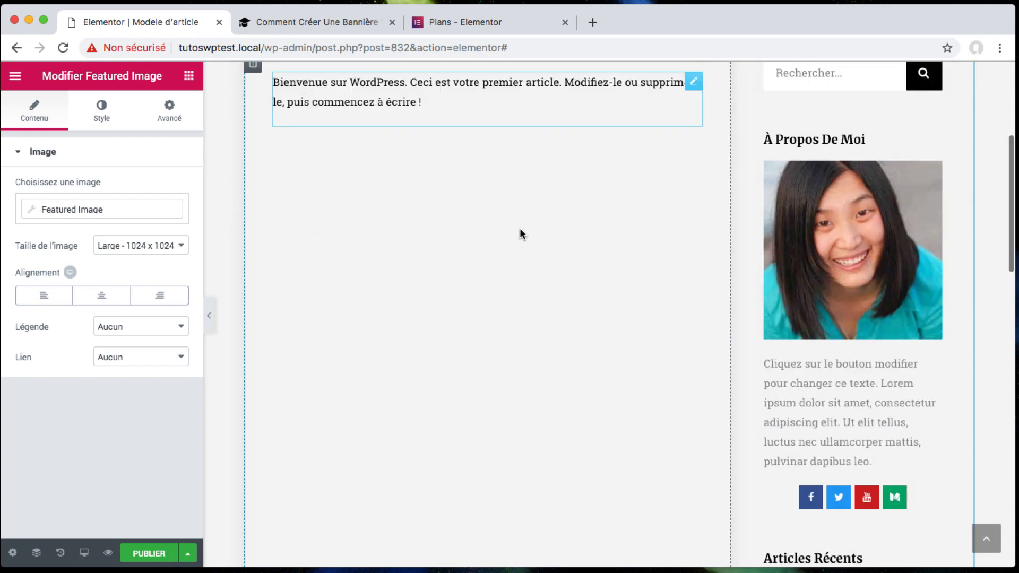
scroll(520, 229, "up", 18)
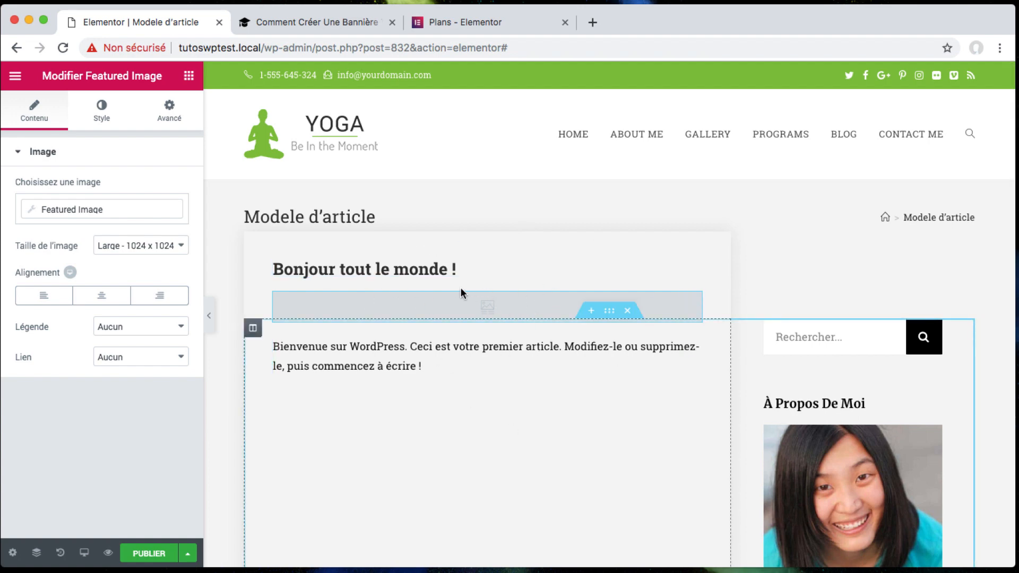
Open the template's preview settings and the choice of article used for the dynamic preview
left_click(13, 553)
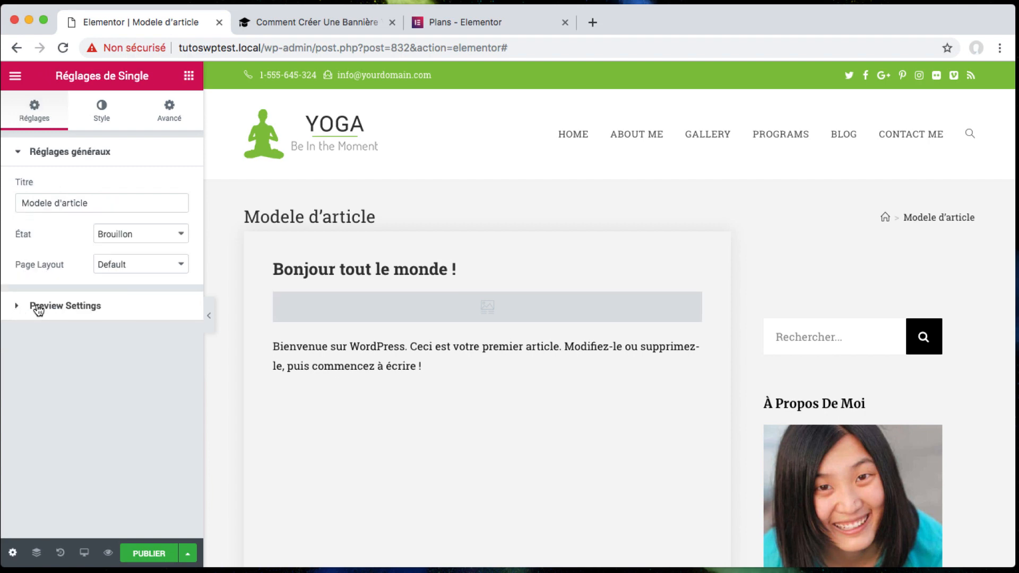
left_click(38, 307)
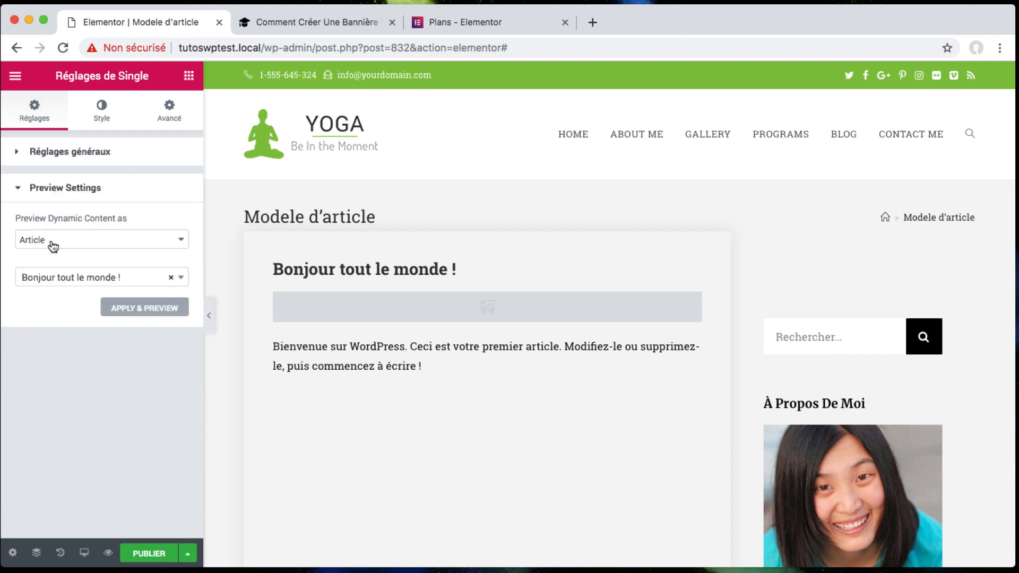
left_click(76, 280)
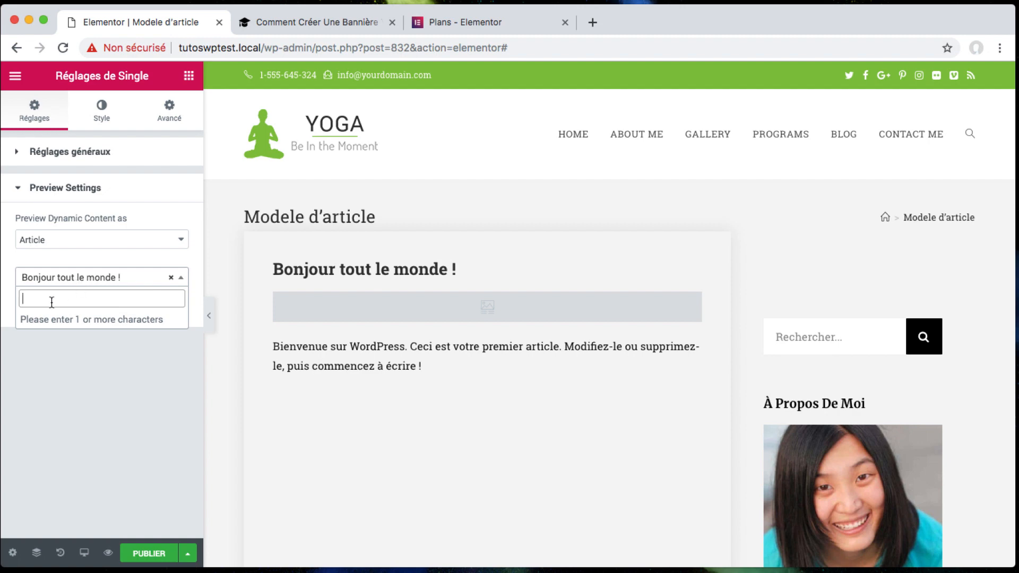
left_click(68, 377)
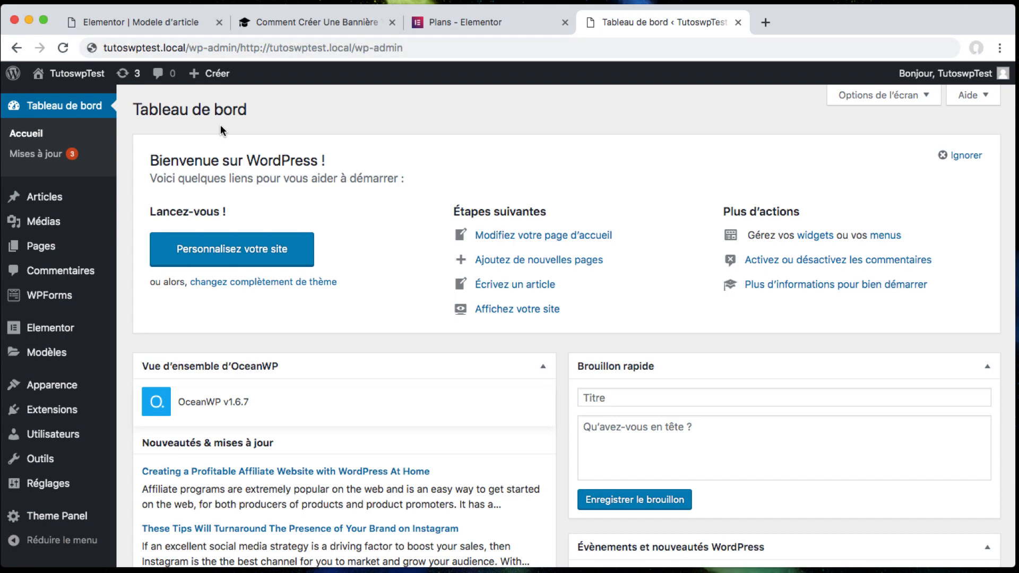
Open the test site's blog in another tab and check the article "Bonjour tout le monde !" for a featured image
left_click_drag(66, 98, 797, 24)
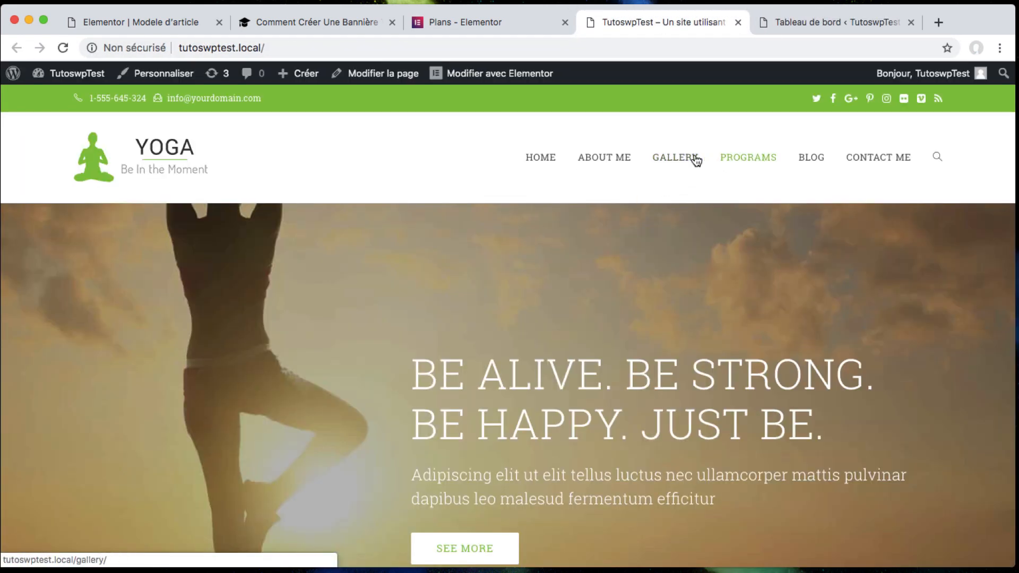
left_click(807, 159)
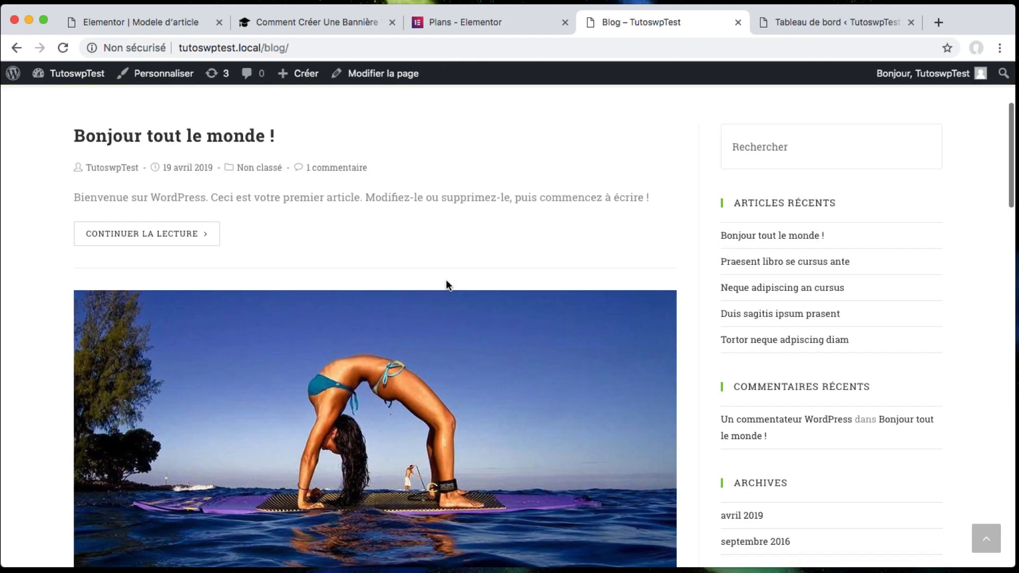
scroll(445, 279, "down", 1)
left_click(200, 112)
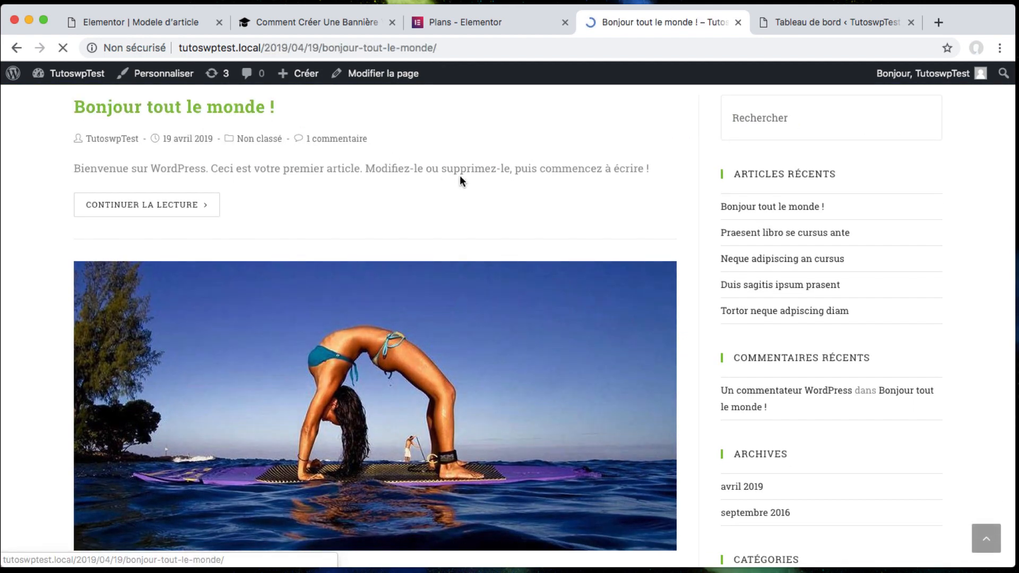
scroll(273, 348, "down", 10)
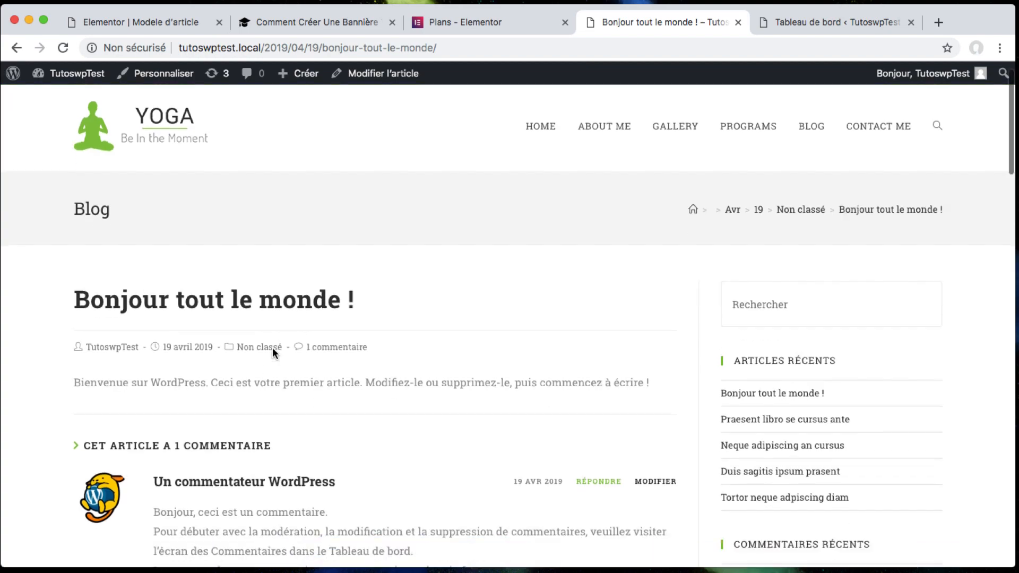
scroll(273, 348, "up", 5)
key("super+bracketleft")
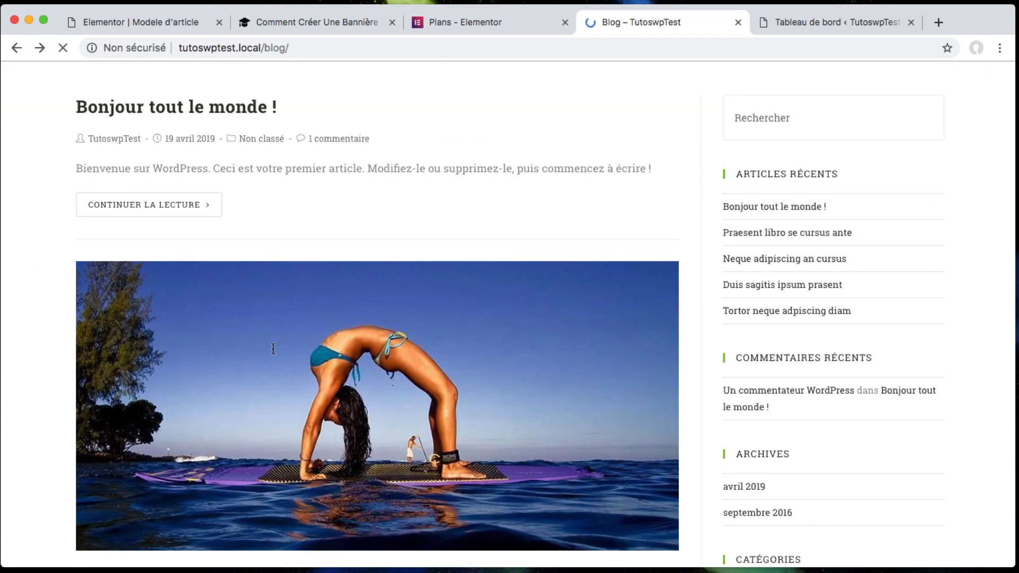
Look through the blog for articles with a featured image and open "Neque adipiscing an cursus"
scroll(457, 346, "down", 8)
scroll(457, 346, "up", 3)
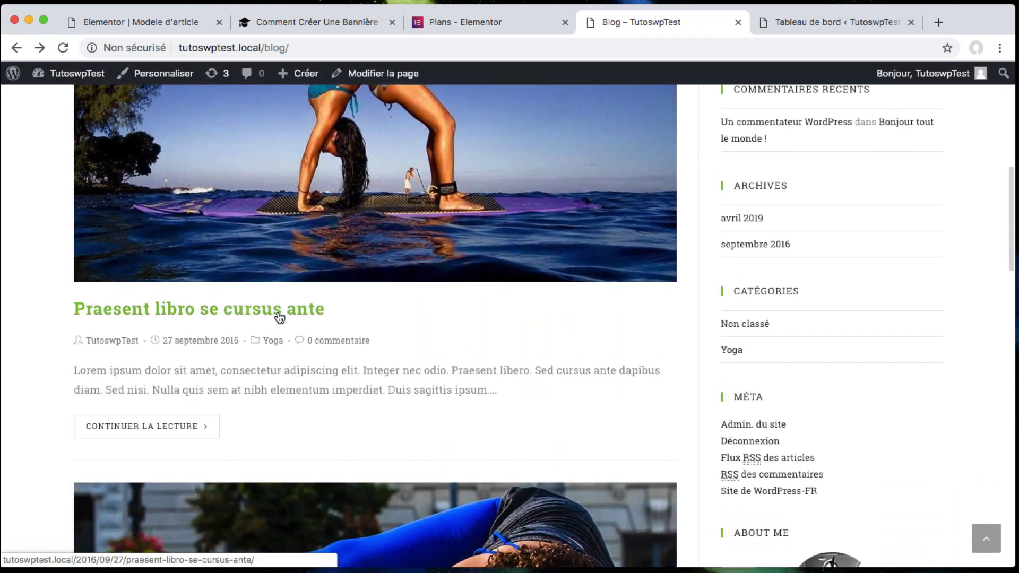
scroll(279, 317, "down", 5)
scroll(278, 317, "up", 3)
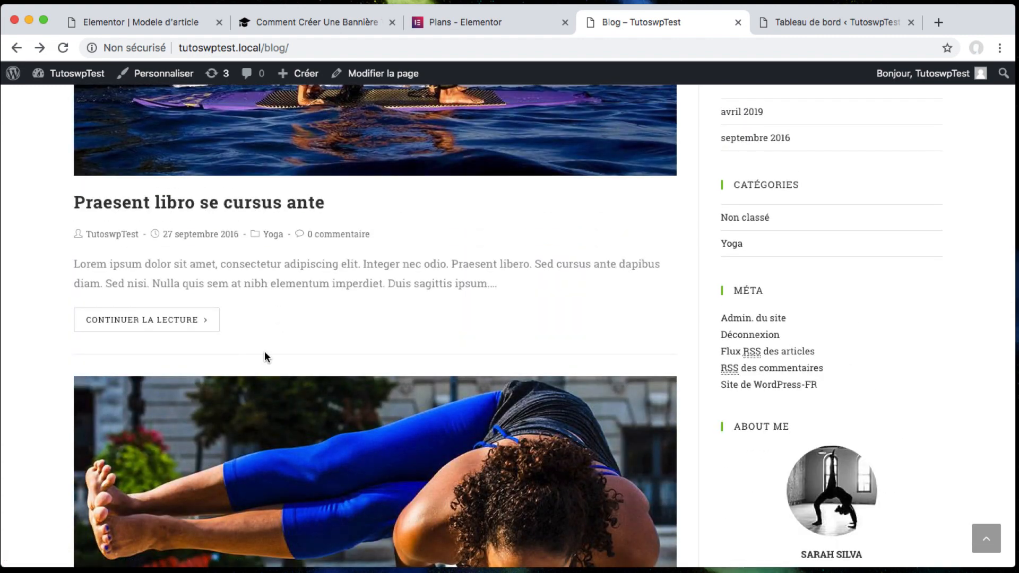
scroll(265, 351, "down", 7)
left_click(293, 296)
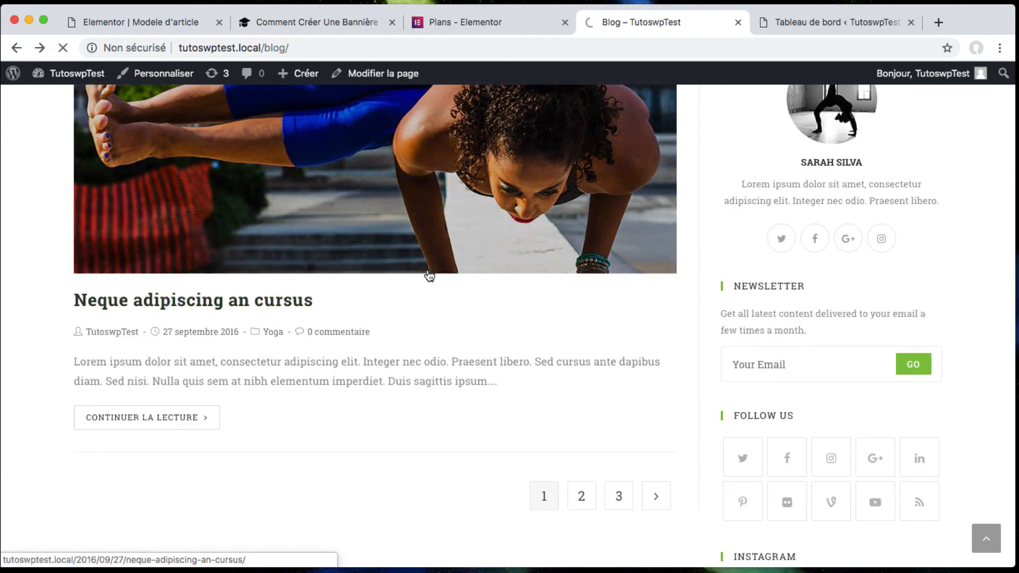
Examine the image, title, metadata and body text of the article "Neque adipiscing an cursus"
scroll(550, 342, "down", 3)
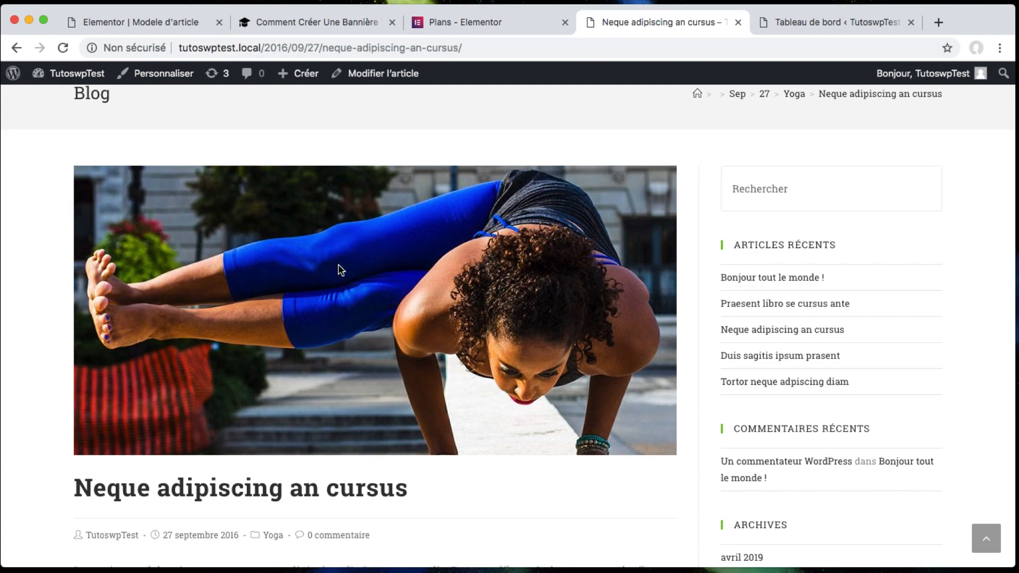
scroll(198, 287, "down", 3)
scroll(214, 318, "down", 4)
scroll(215, 318, "down", 10)
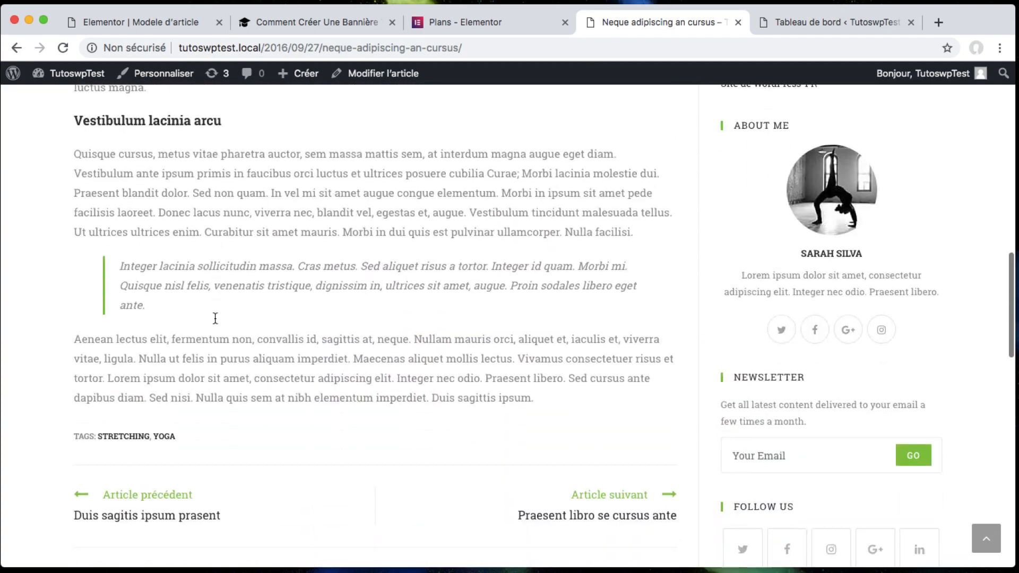
scroll(214, 318, "up", 15)
scroll(215, 317, "up", 4)
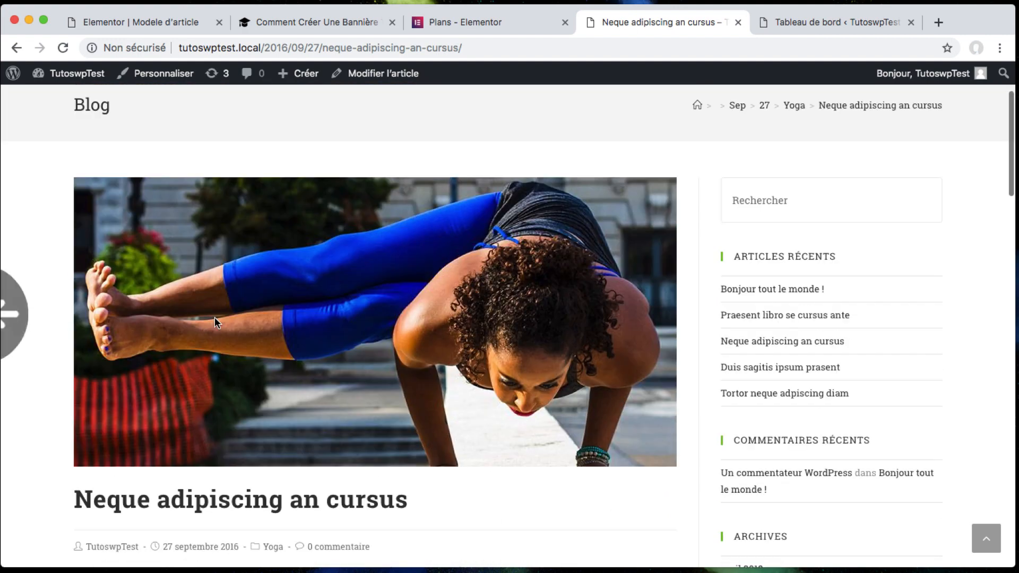
scroll(371, 268, "down", 1)
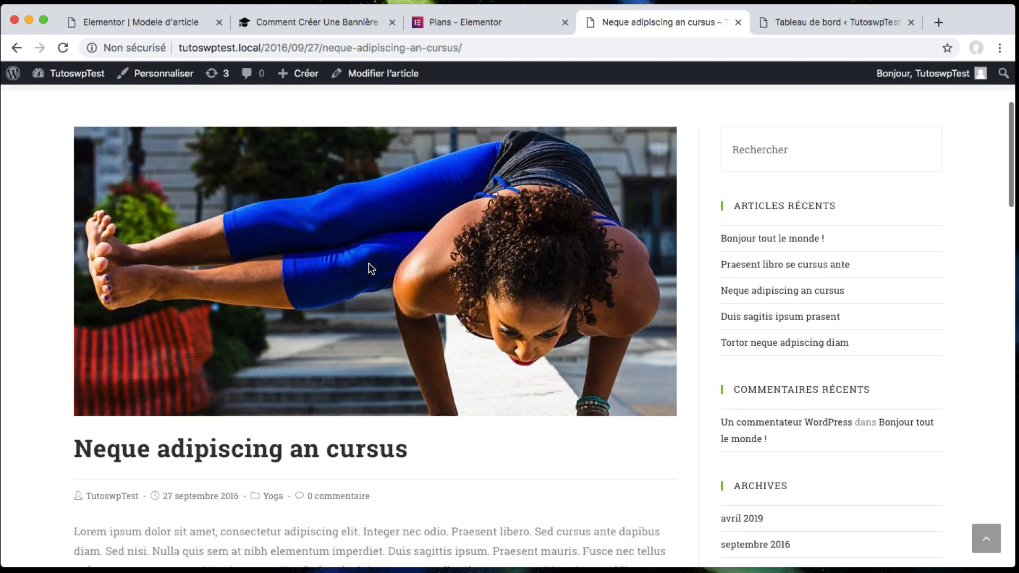
Set the template's preview article to "Neque adipiscing an cursus" and apply the preview
left_click(166, 27)
left_click(114, 280)
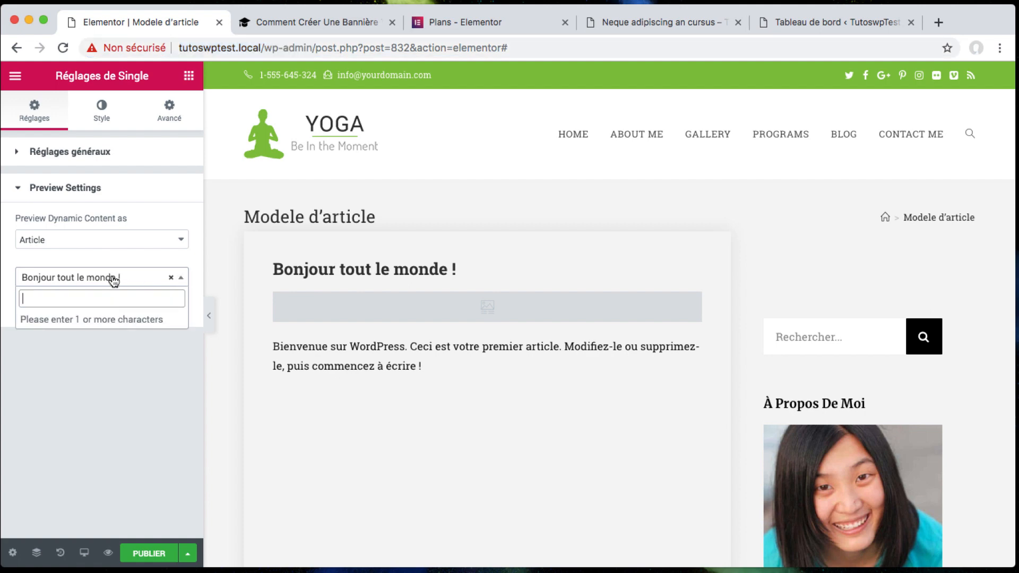
type("neque")
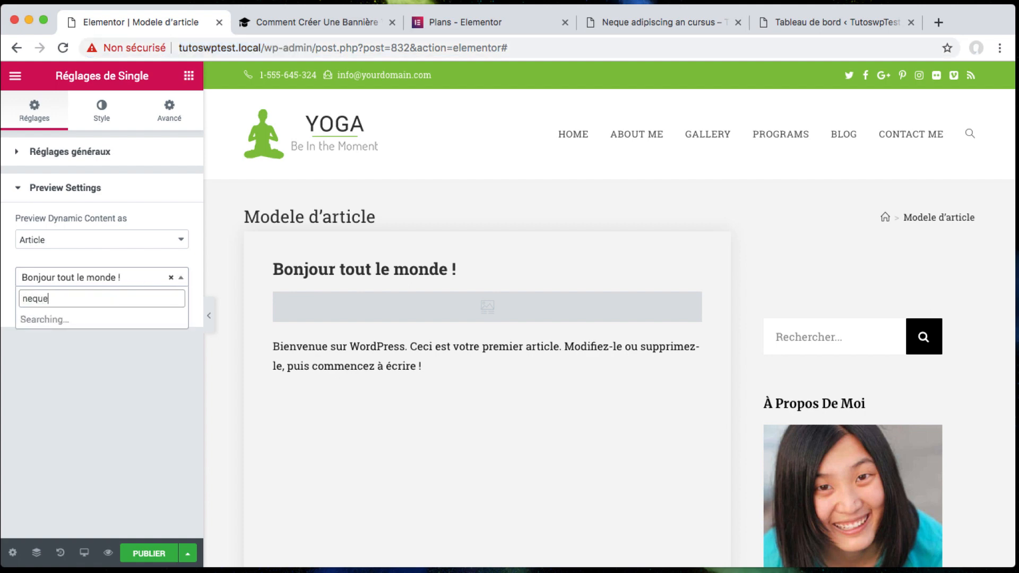
left_click(111, 317)
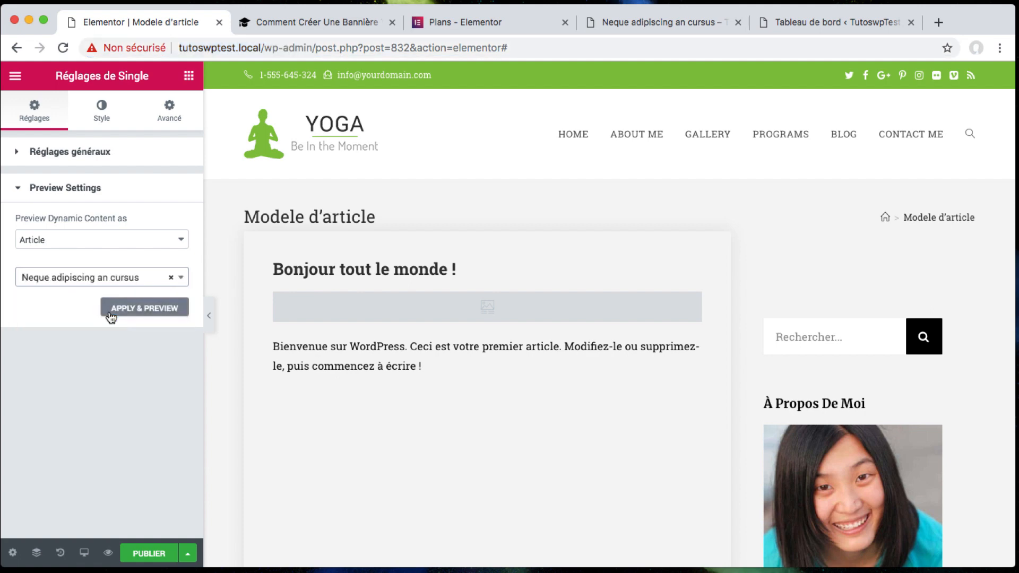
left_click(149, 308)
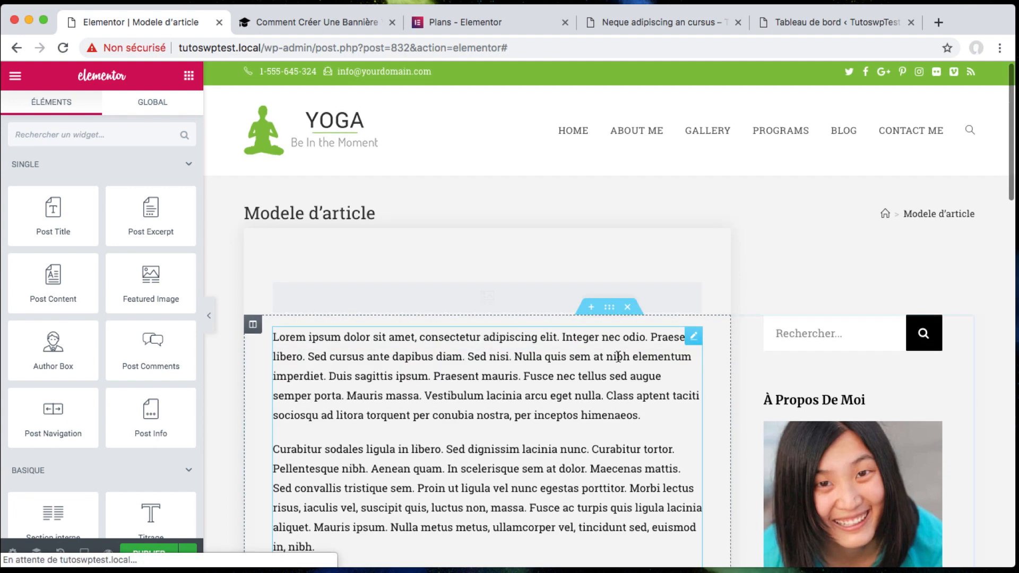
Review the template's title, featured image and content in the editor, and open the Post Title widget's settings
scroll(618, 357, "down", 8)
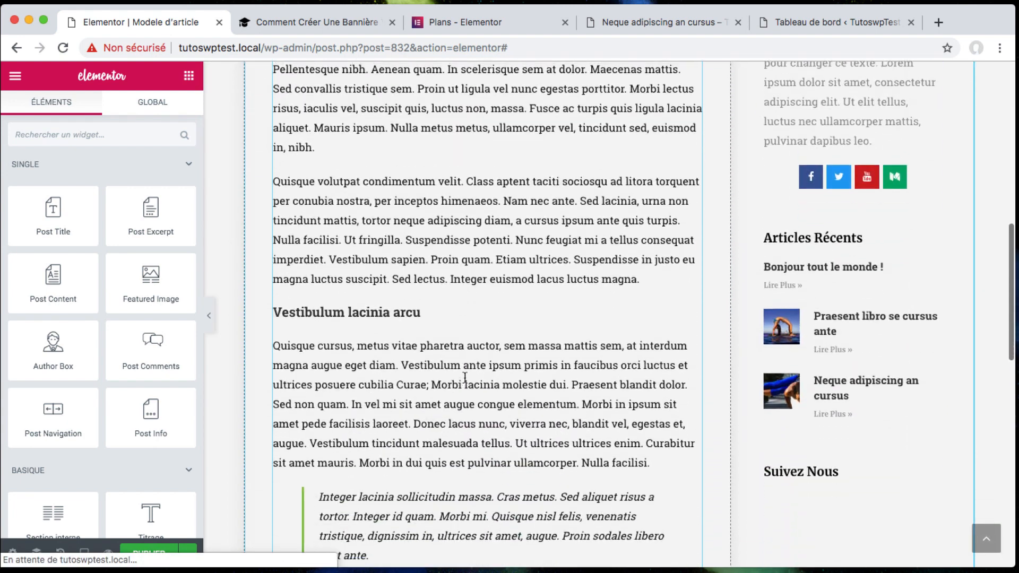
scroll(465, 377, "down", 12)
scroll(464, 377, "up", 18)
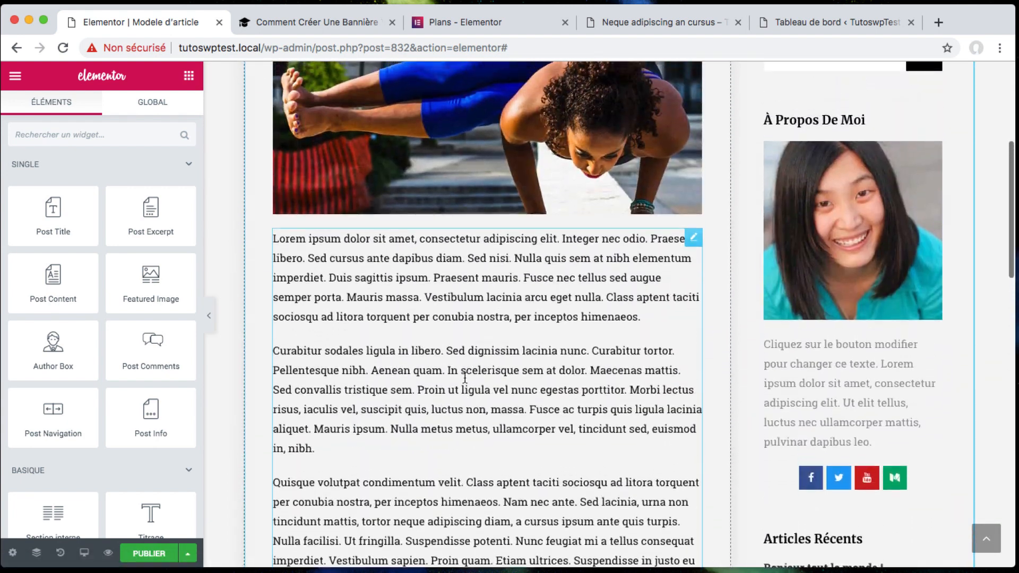
scroll(465, 377, "up", 6)
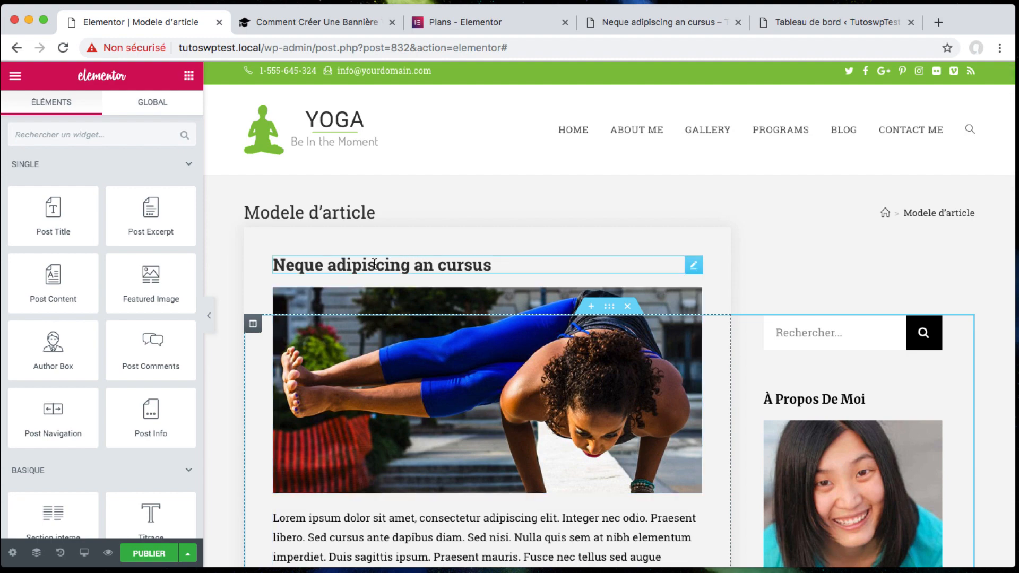
left_click(374, 264)
scroll(502, 248, "down", 3)
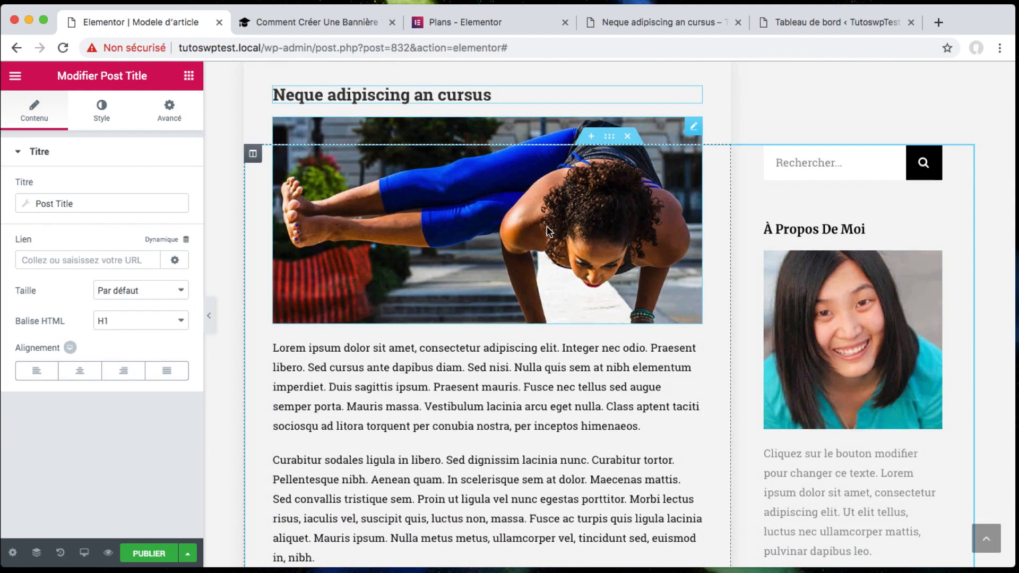
scroll(547, 225, "down", 6)
scroll(491, 412, "down", 8)
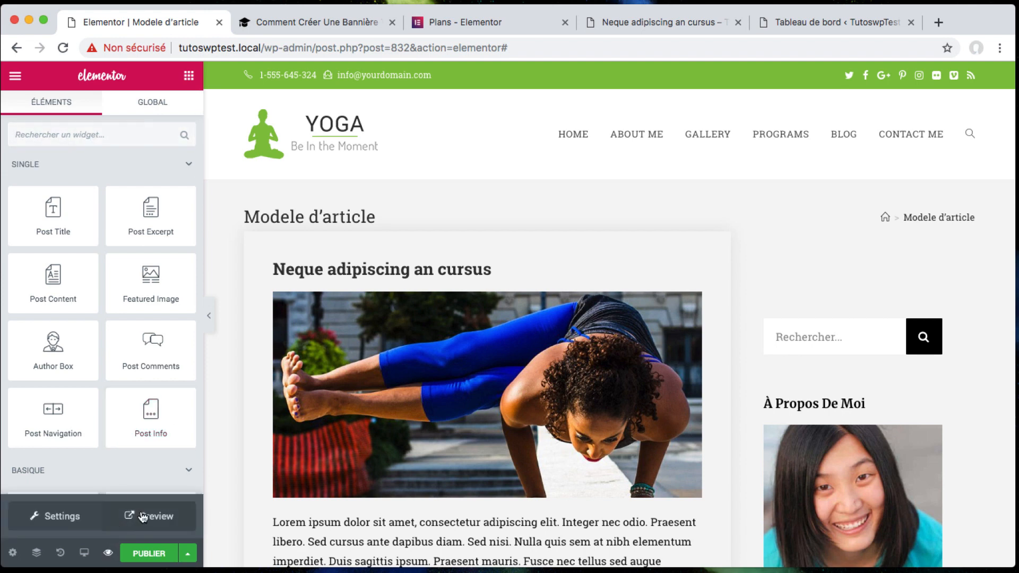
Open the template preview in a new tab and examine the article column and both sidebars
left_click(150, 515)
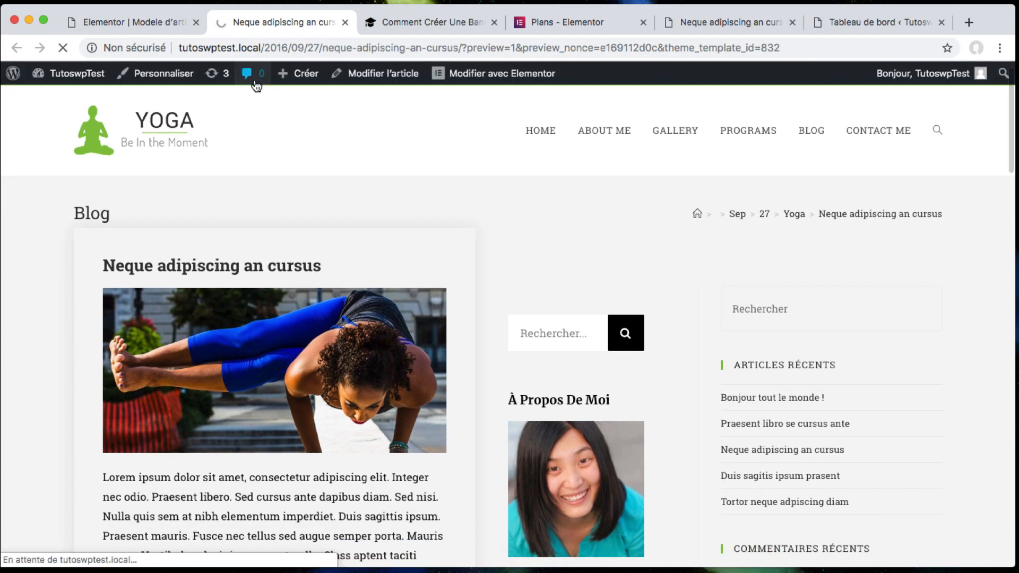
scroll(255, 312, "down", 2)
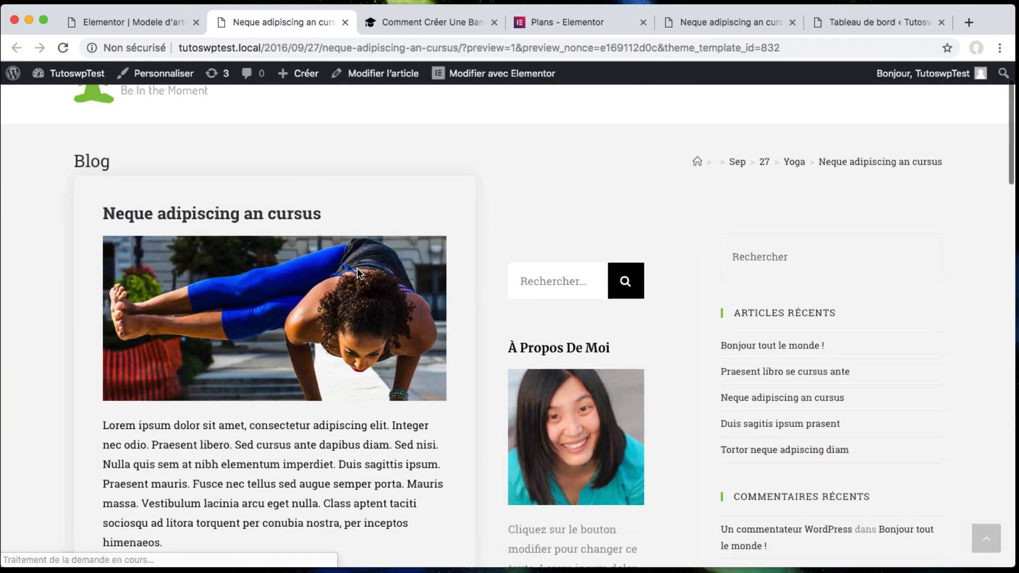
scroll(358, 274, "down", 8)
scroll(357, 267, "up", 10)
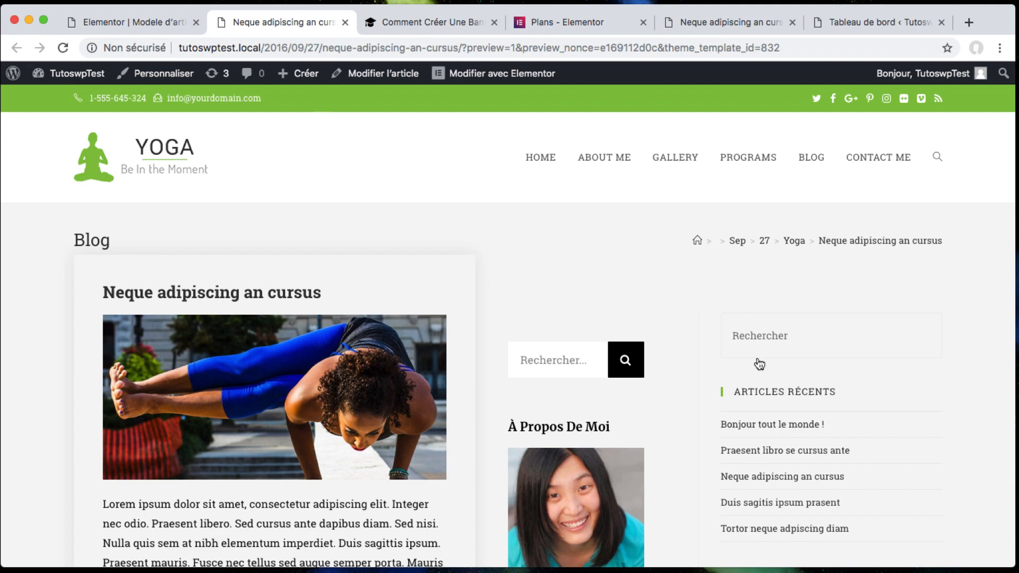
scroll(584, 372, "down", 4)
scroll(528, 334, "up", 4)
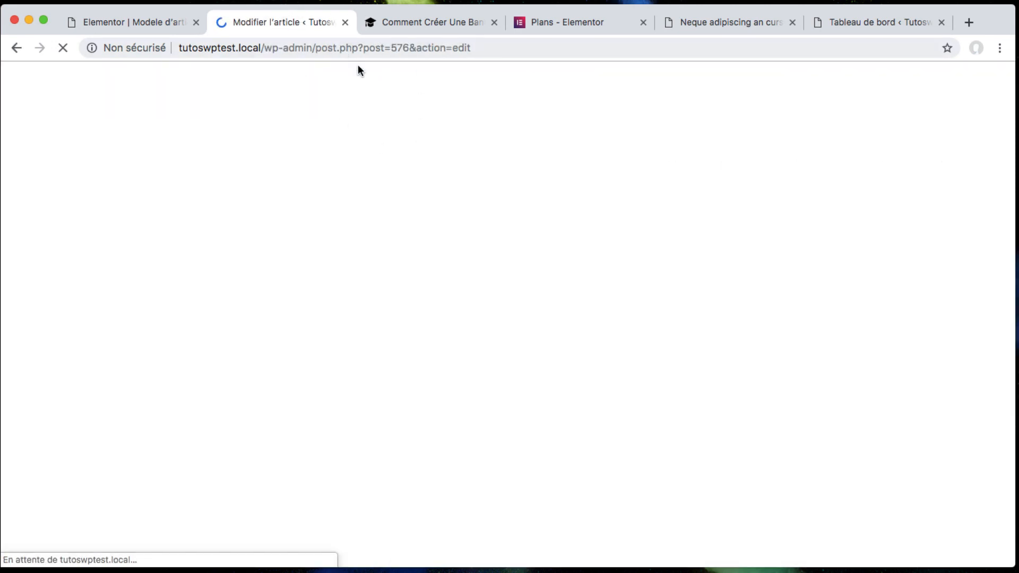
Disable the breadcrumb display (Fil d'Ariane) in the article's OceanWP settings, checking the breadcrumb on the published article
scroll(427, 155, "down", 6)
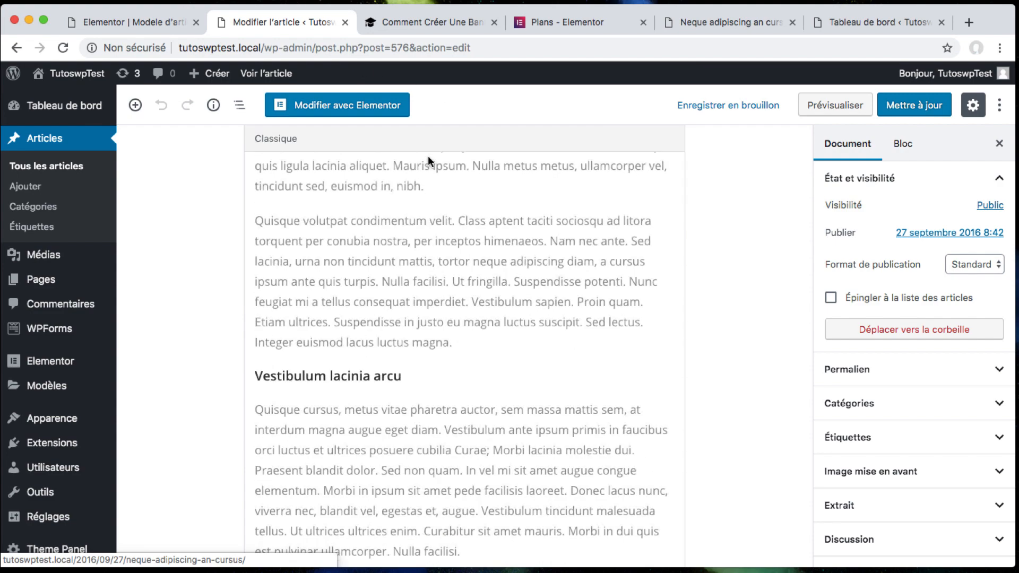
scroll(428, 155, "down", 2)
scroll(181, 286, "down", 3)
scroll(214, 227, "down", 10)
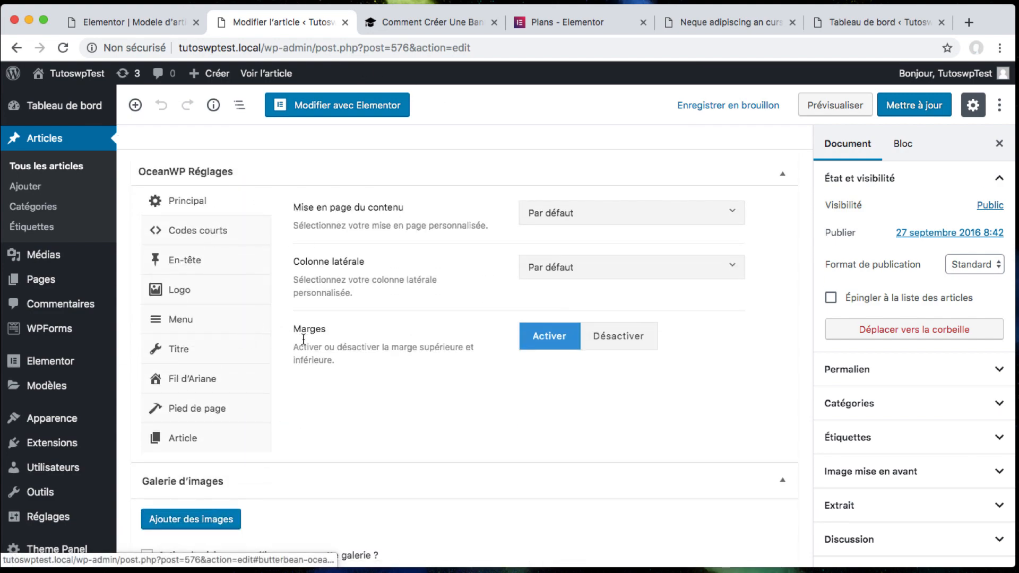
left_click(210, 409)
left_click(202, 389)
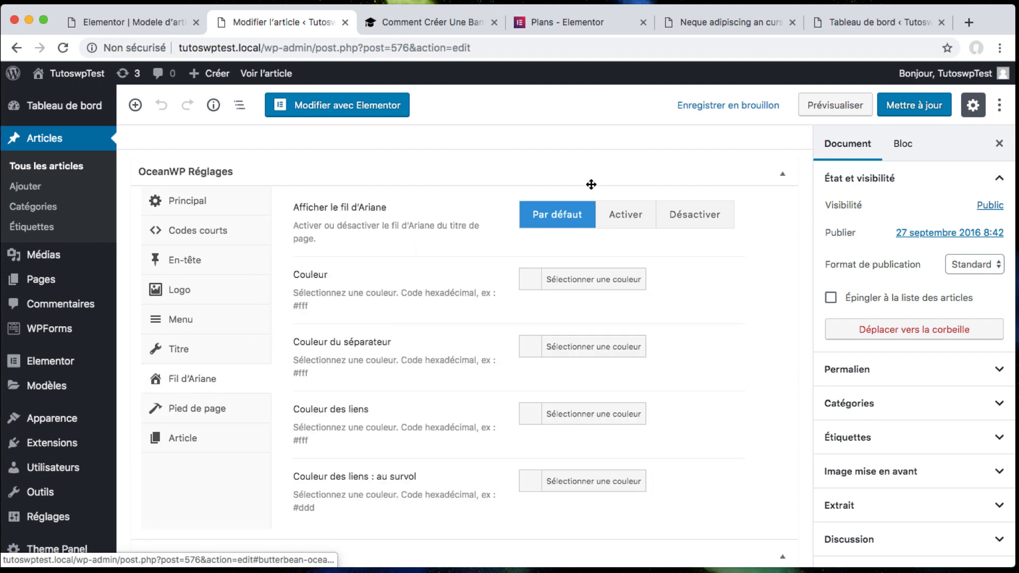
left_click(715, 22)
scroll(673, 201, "up", 5)
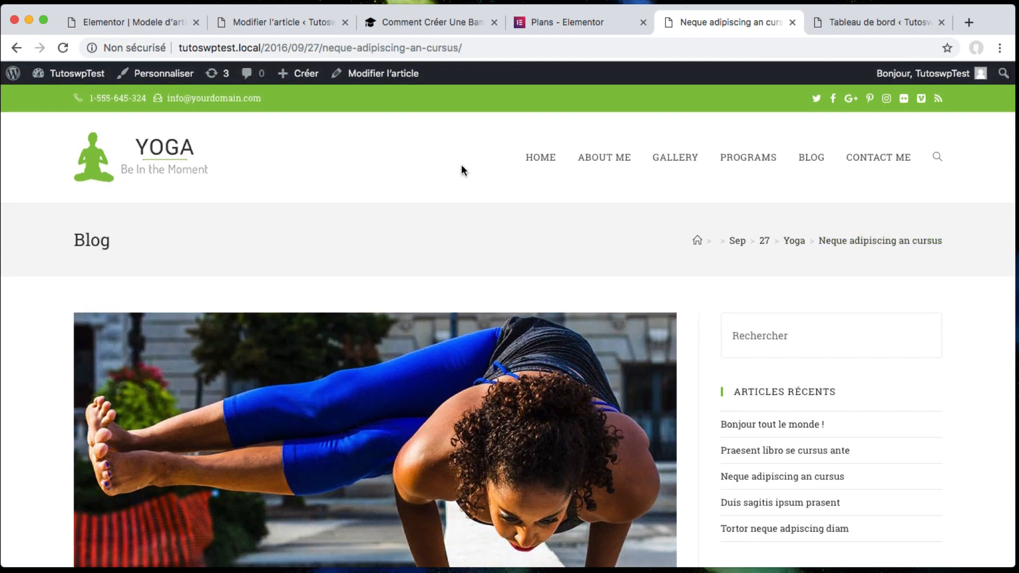
left_click(291, 26)
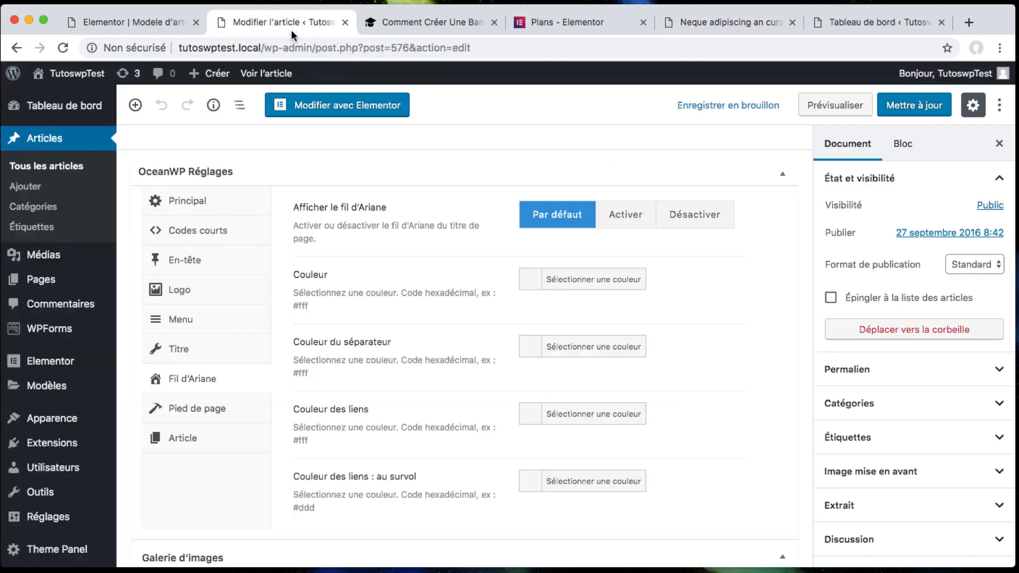
left_click(702, 221)
Disable the page title display in the article's OceanWP title settings and update the article
left_click(206, 355)
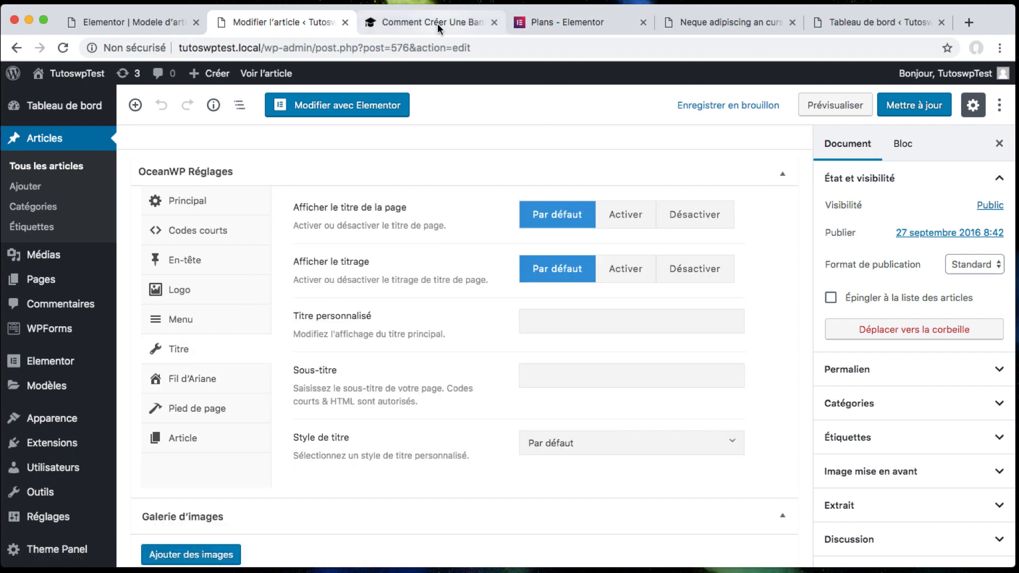
left_click(715, 21)
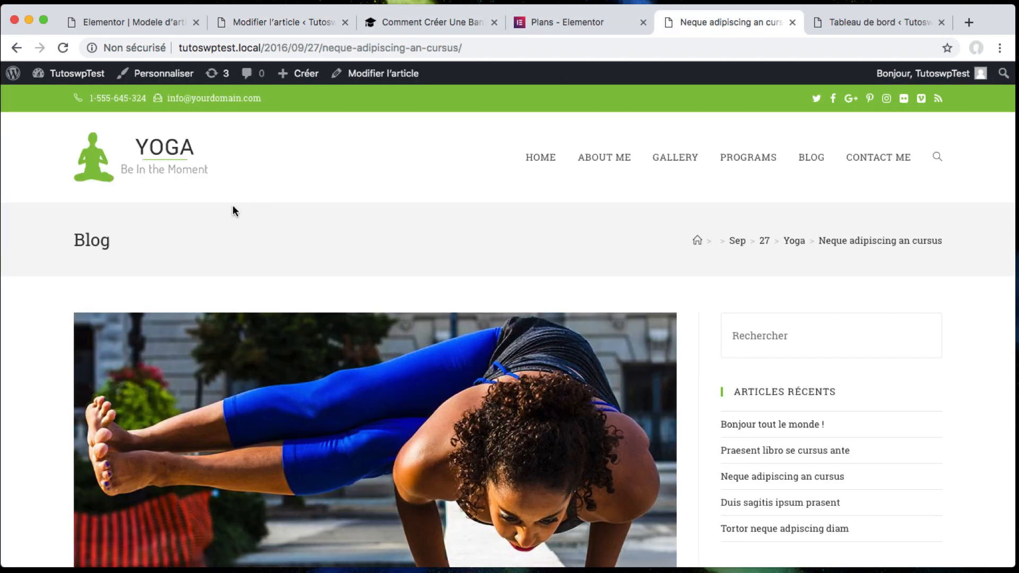
left_click(277, 24)
left_click(701, 228)
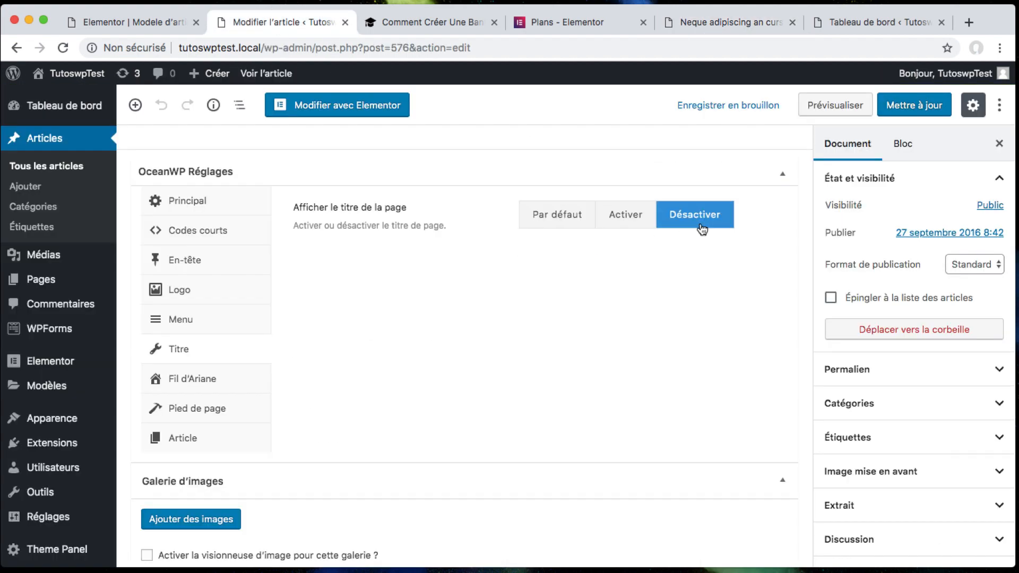
left_click(902, 105)
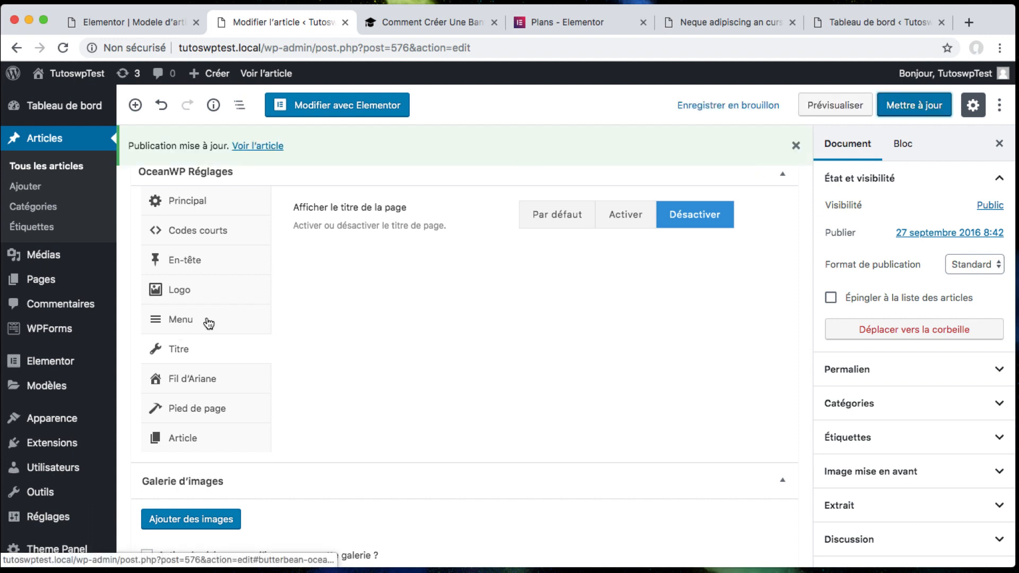
Set the article's OceanWP content layout to "Pleine largeur" and update the article
left_click(211, 206)
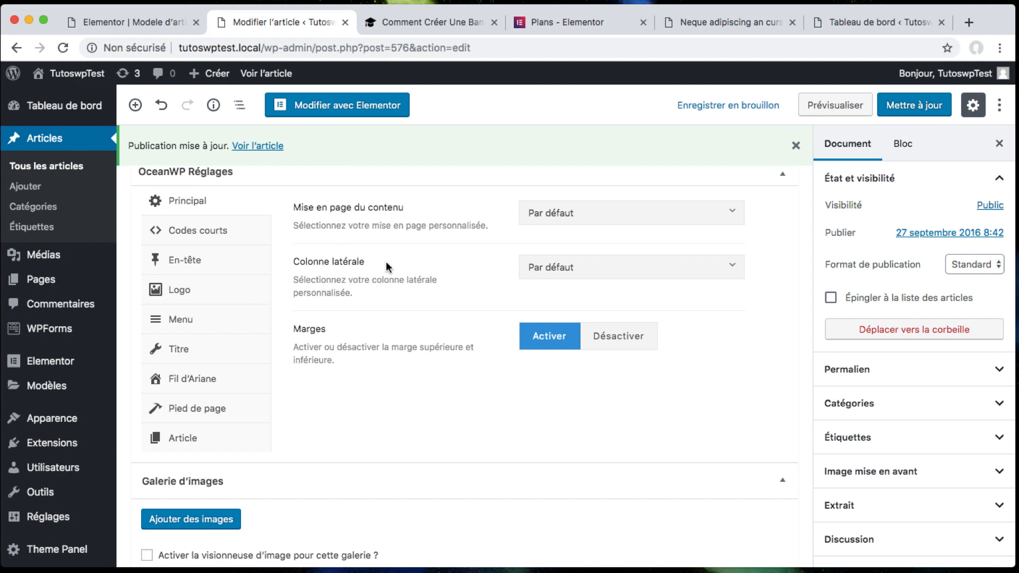
left_click(564, 221)
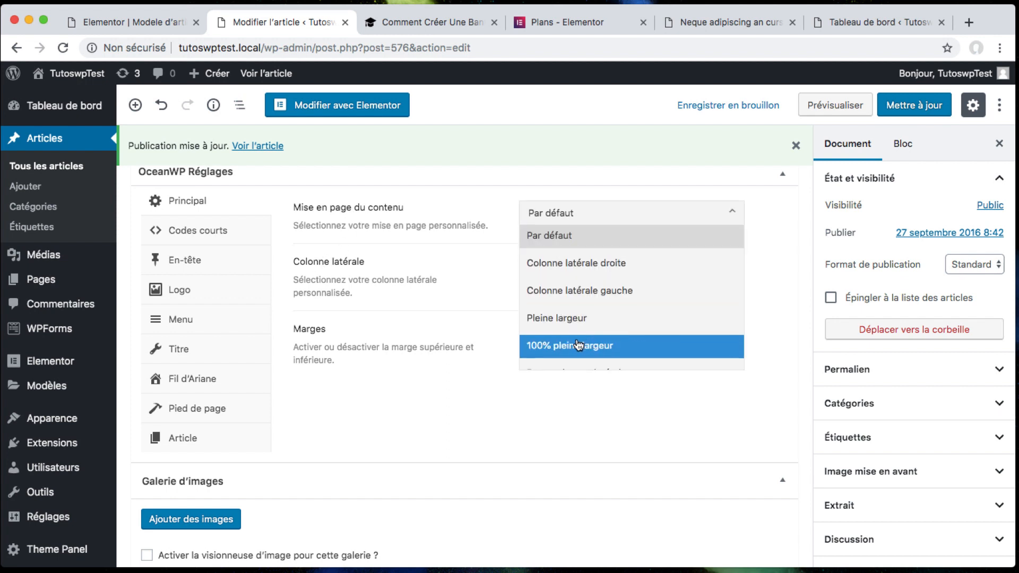
left_click(587, 319)
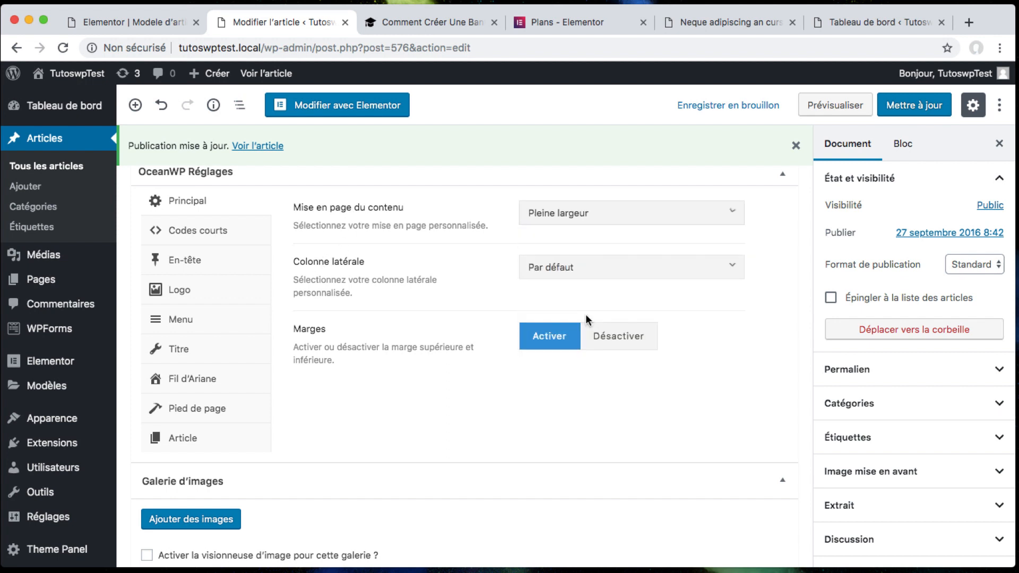
left_click(911, 106)
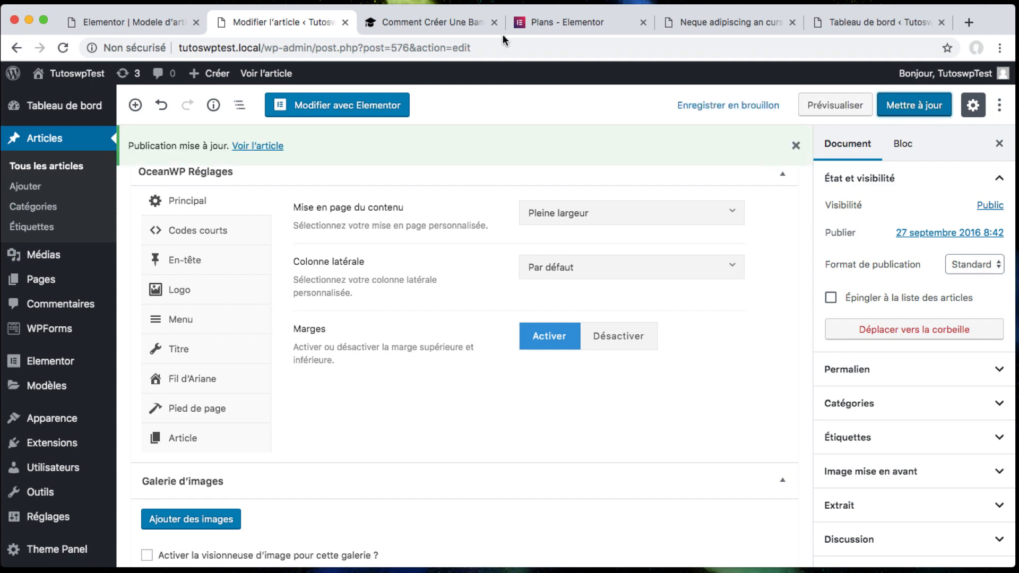
Reopen the template preview from the Elementor editor and examine the full-width article column and sidebar down to the Tutoriel video
left_click(716, 22)
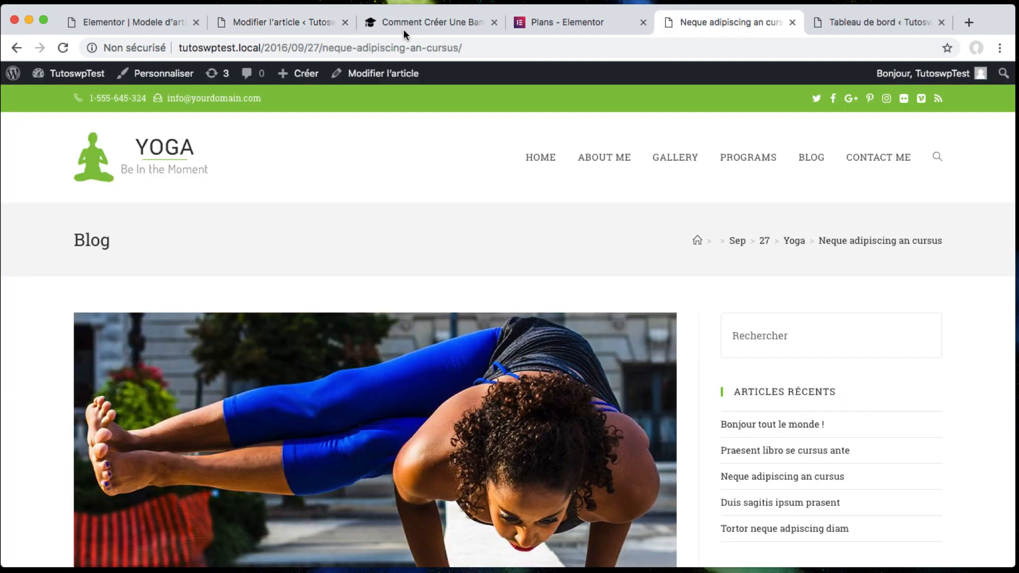
left_click(155, 23)
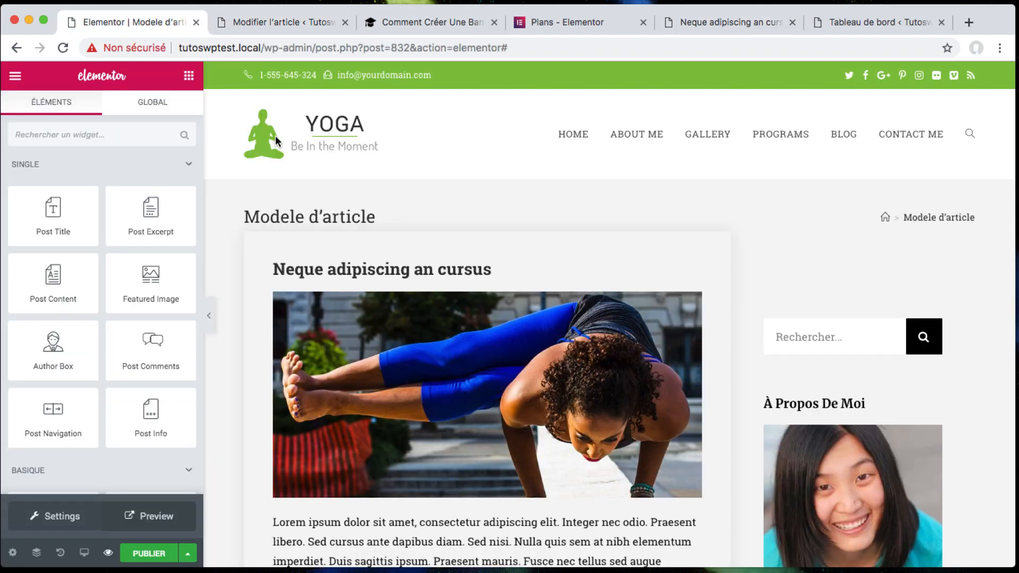
left_click(154, 516)
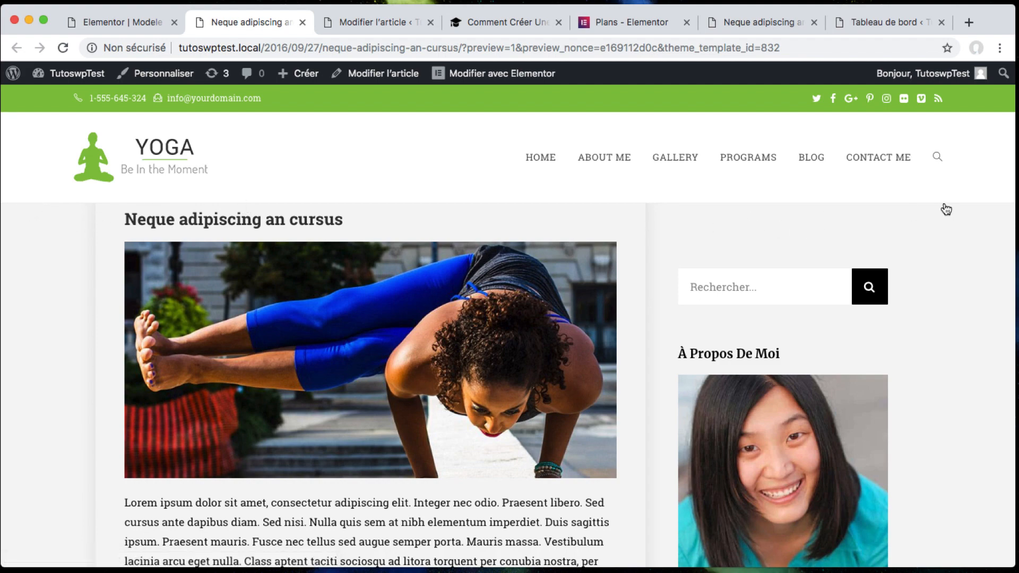
scroll(659, 291, "down", 10)
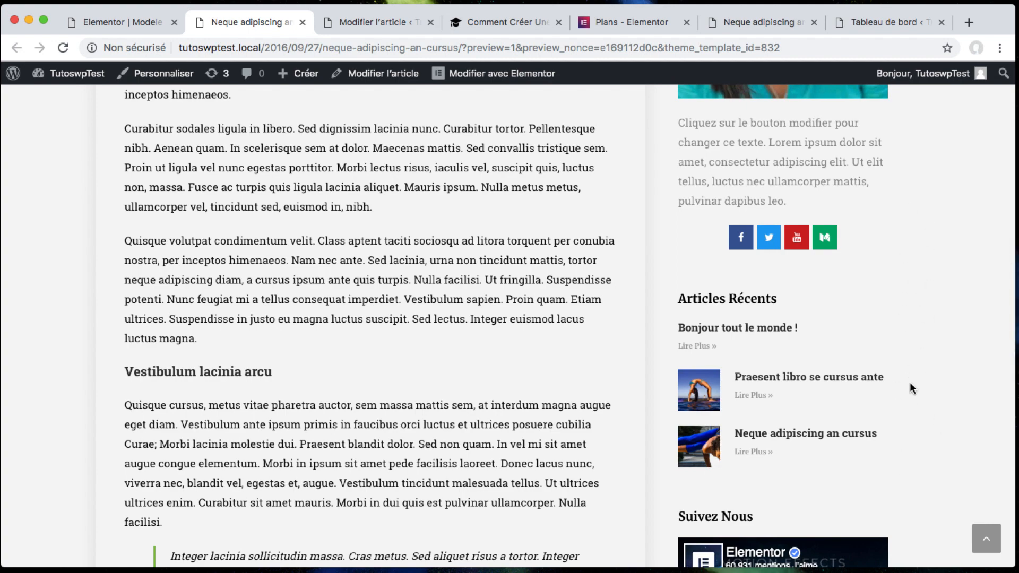
scroll(642, 343, "up", 10)
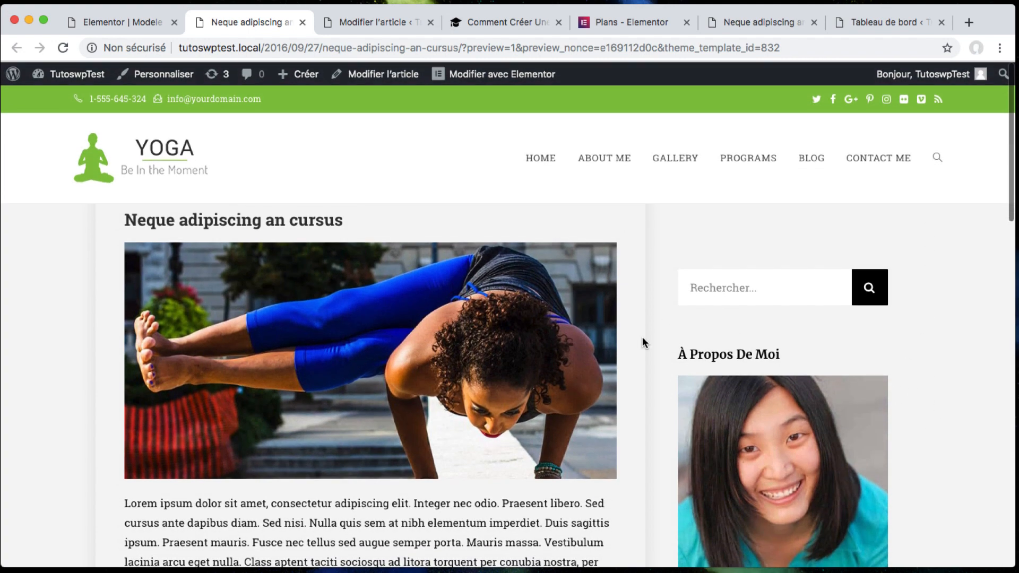
scroll(630, 276, "down", 10)
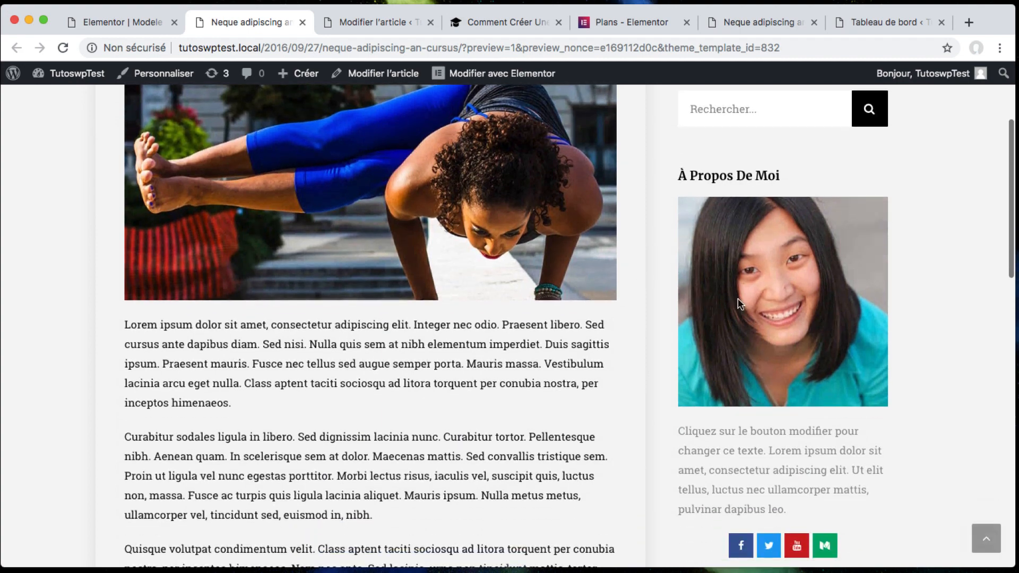
scroll(717, 311, "down", 2)
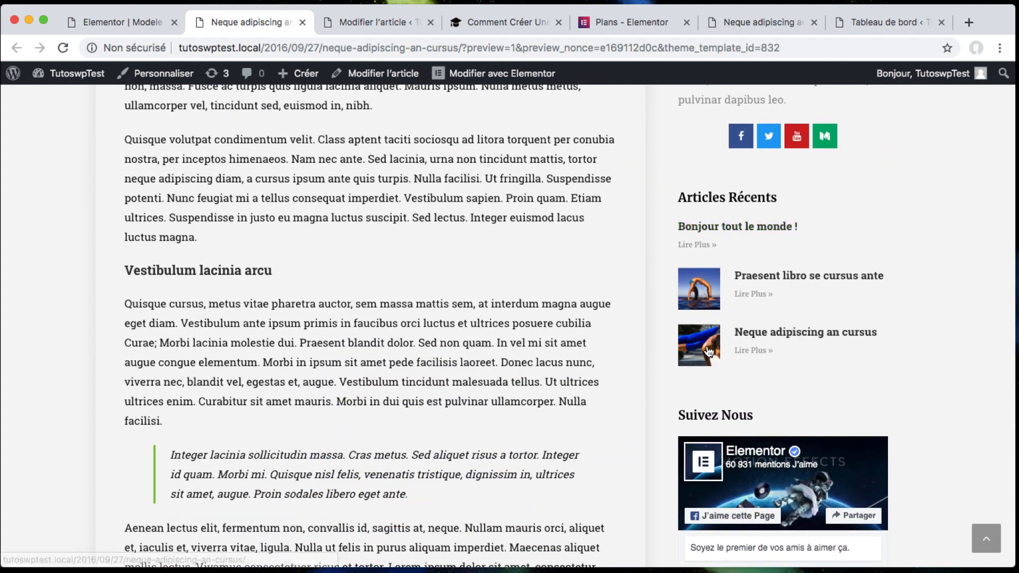
scroll(743, 260, "down", 5)
scroll(753, 267, "down", 4)
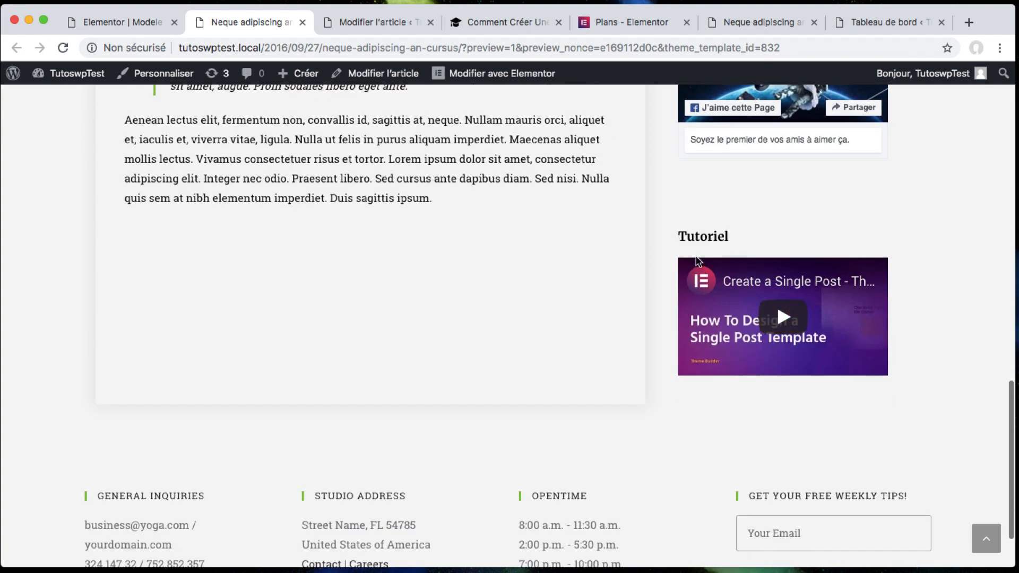
scroll(651, 312, "up", 15)
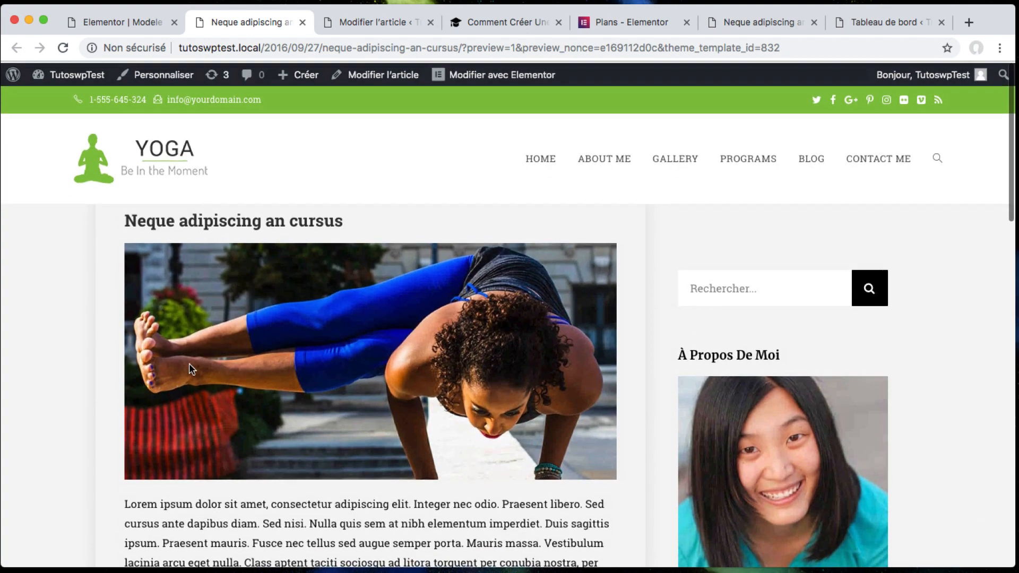
left_click(722, 290)
key("Escape")
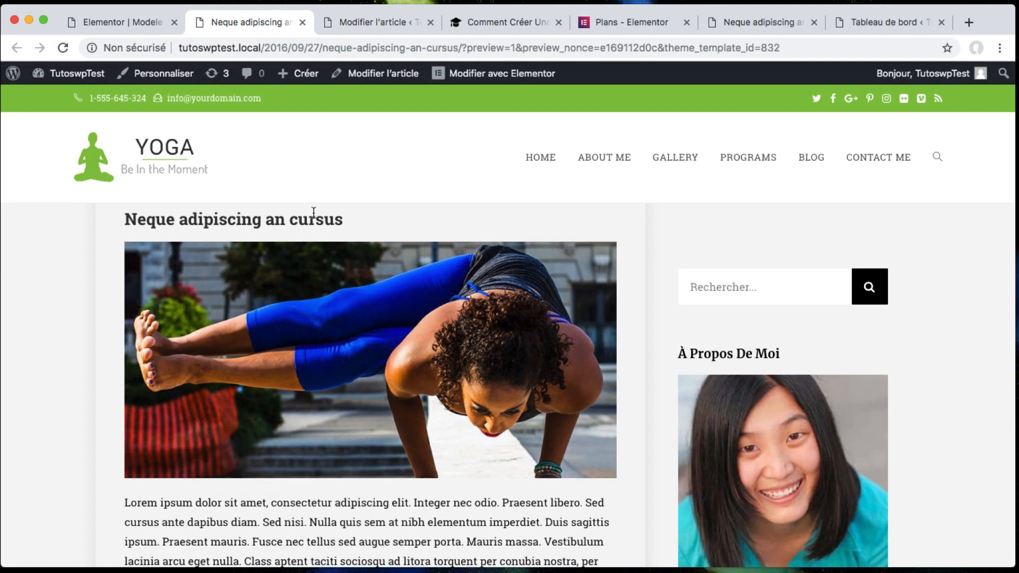
Review the template's article content and sidebar in the editor, and open the Search Form widget's settings
left_click(137, 21)
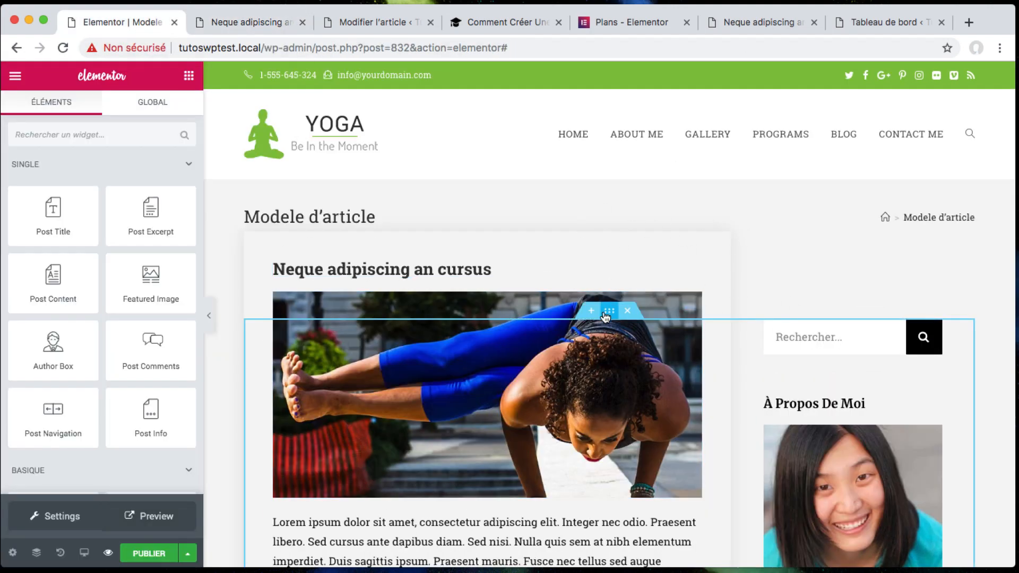
scroll(744, 305, "down", 8)
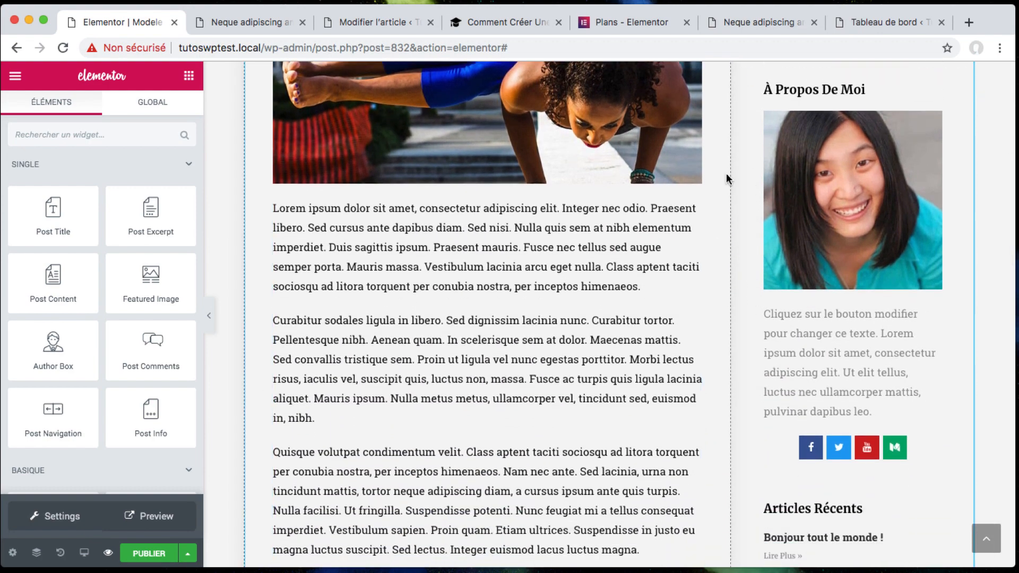
scroll(721, 183, "up", 8)
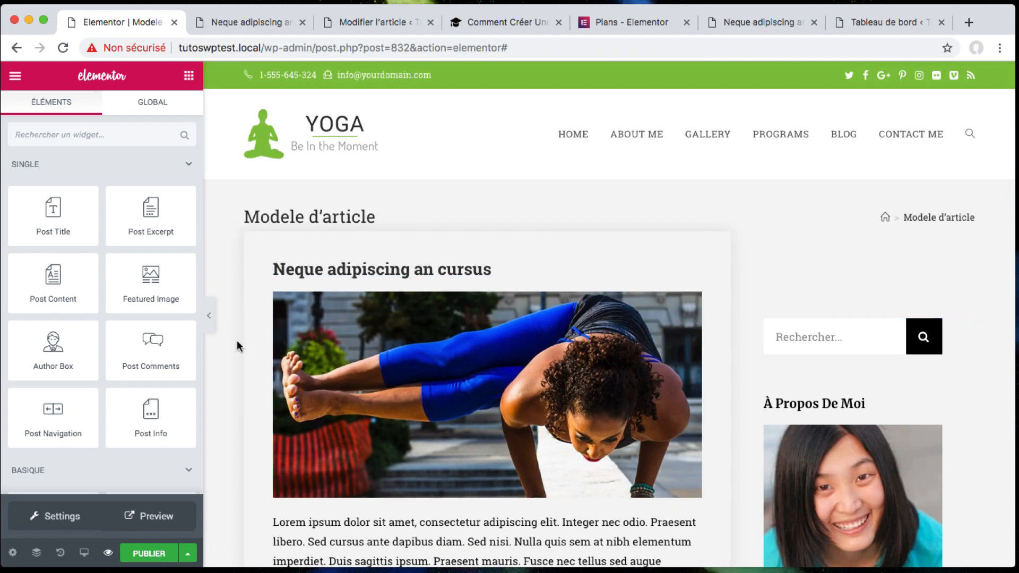
scroll(237, 342, "down", 5)
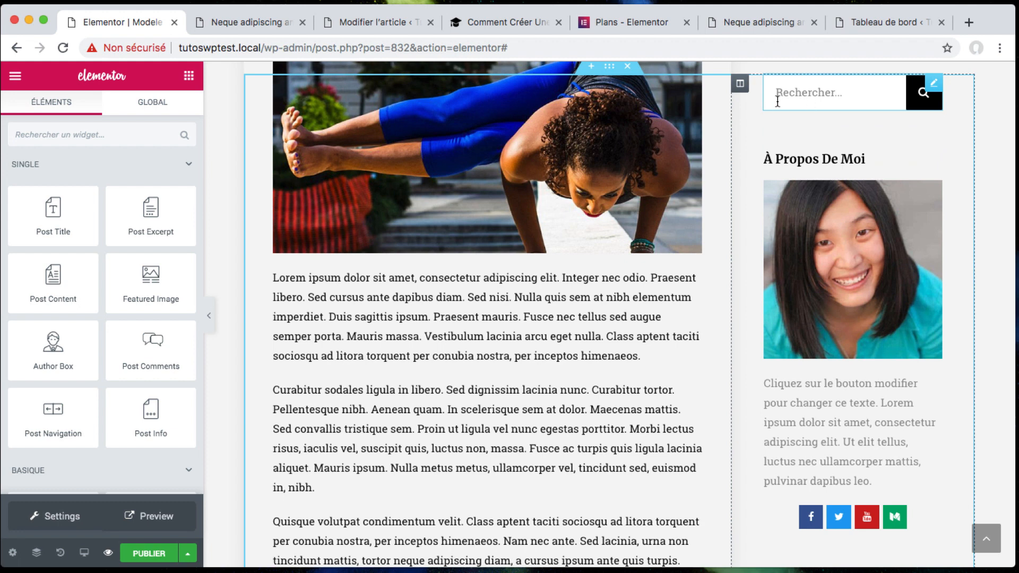
left_click(933, 82)
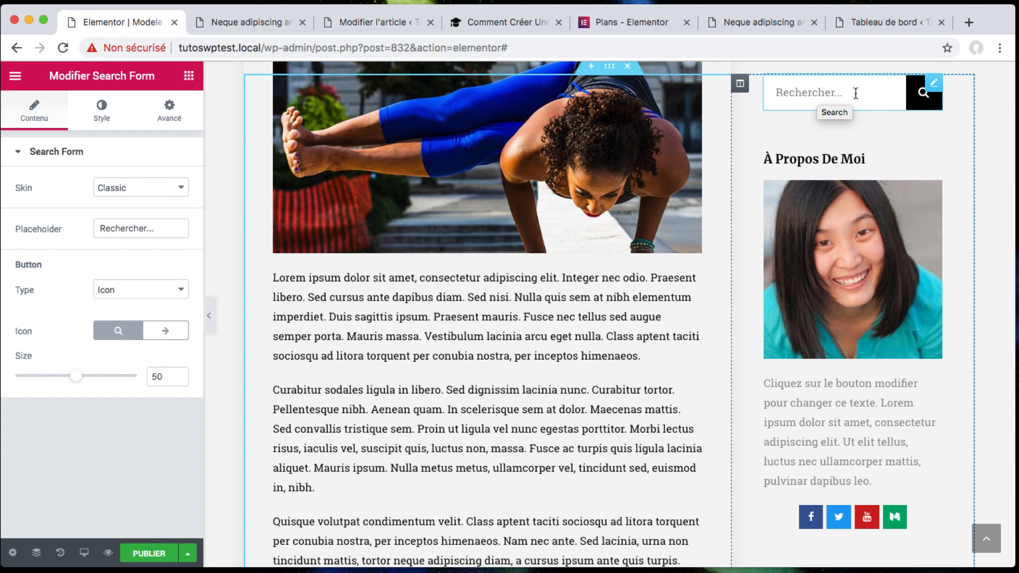
scroll(855, 93, "down", 2)
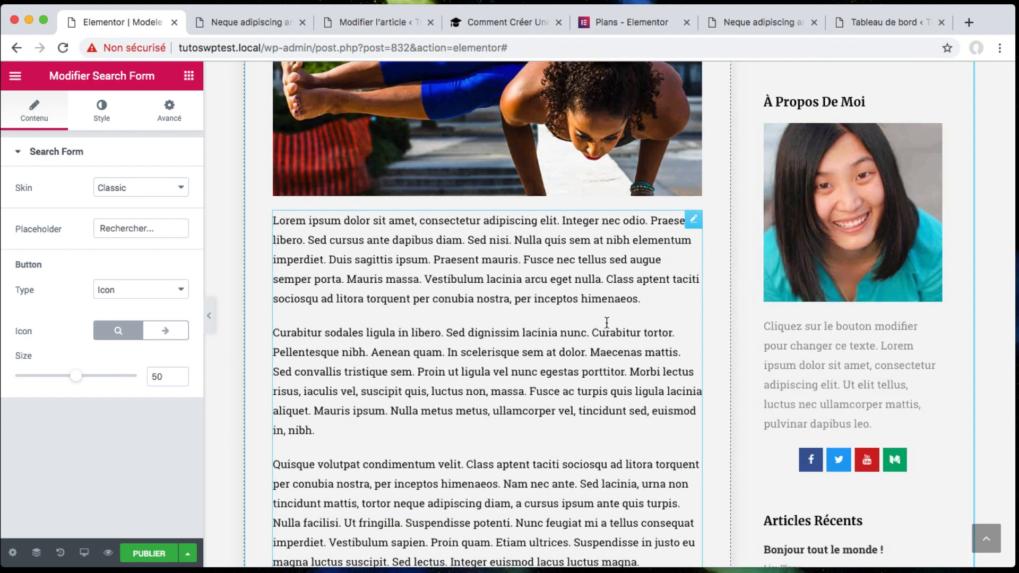
scroll(606, 322, "up", 6)
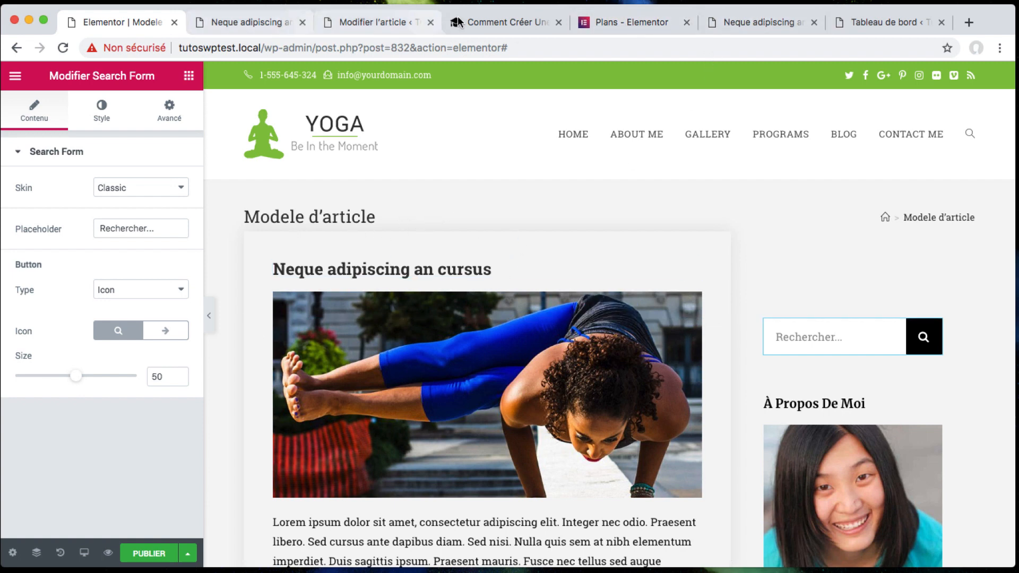
Give the article column a classic background in white, #ffffff, after checking the TutosWP example article
left_click(486, 22)
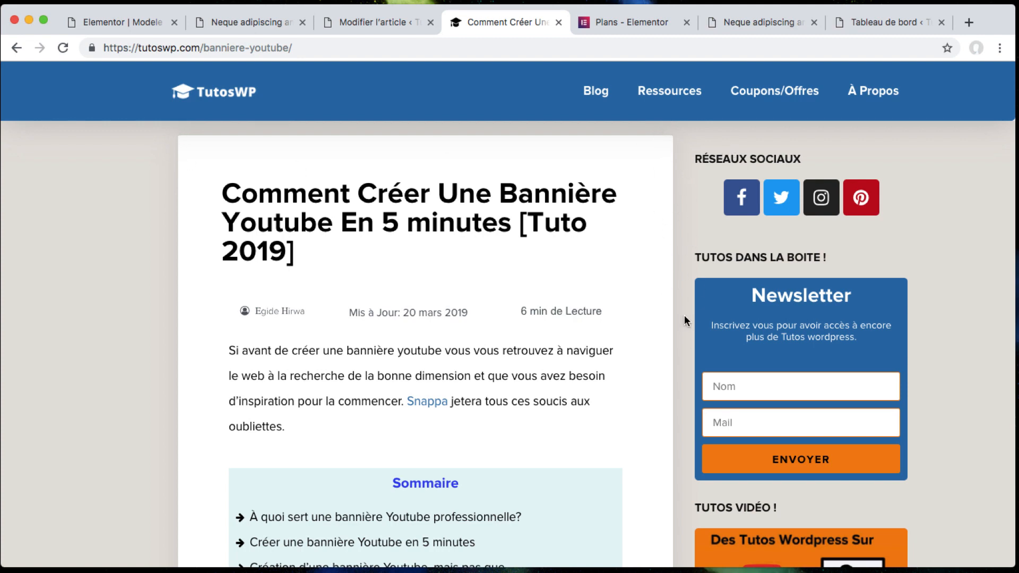
left_click(122, 32)
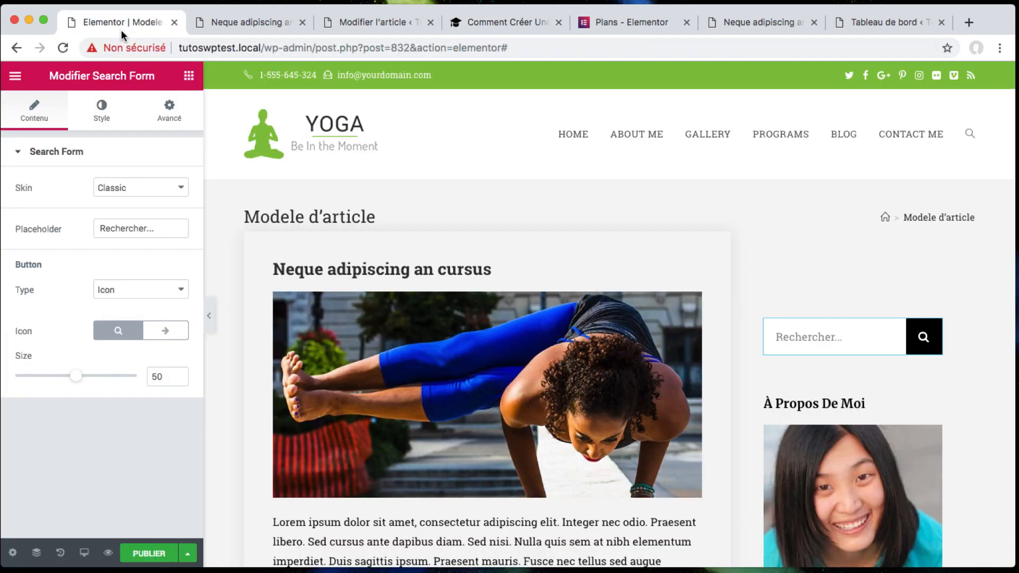
left_click(495, 211)
left_click(101, 111)
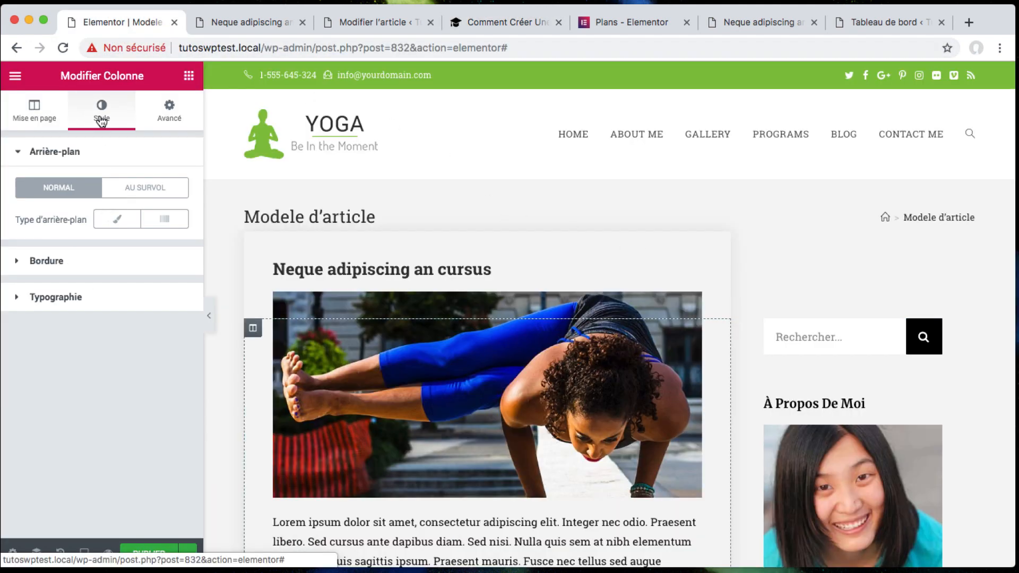
left_click(113, 223)
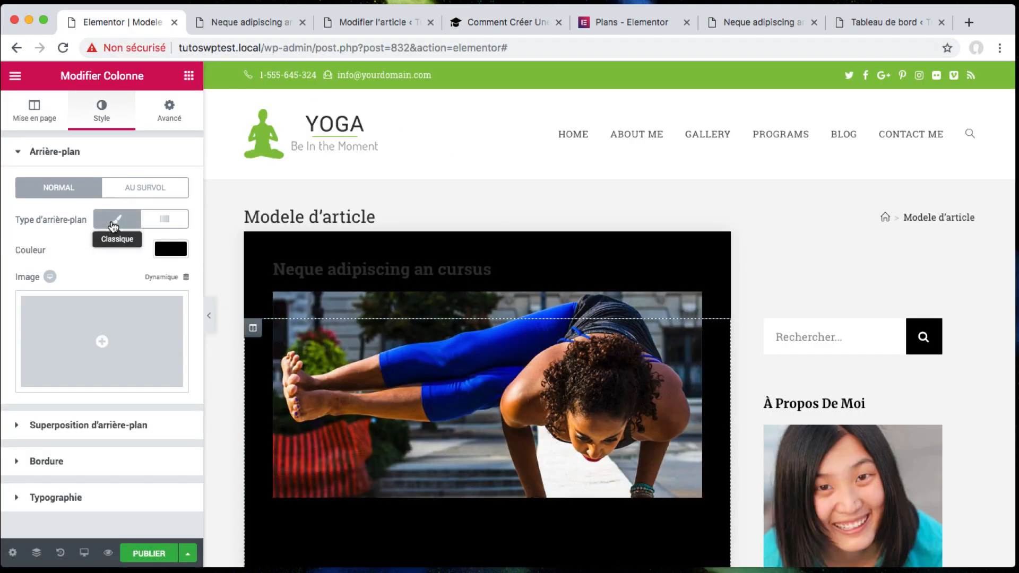
scroll(284, 220, "down", 3)
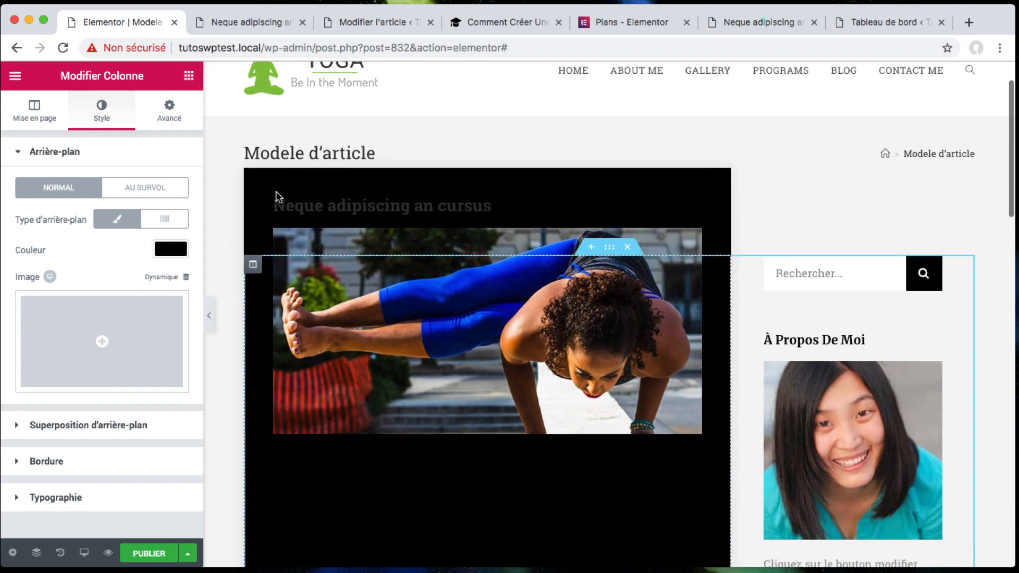
left_click(162, 251)
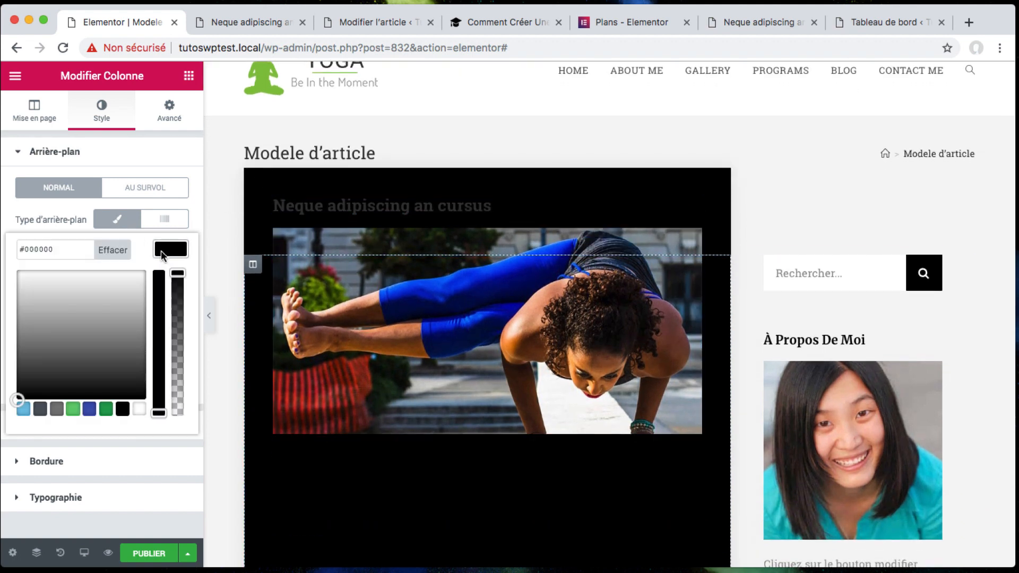
left_click(139, 409)
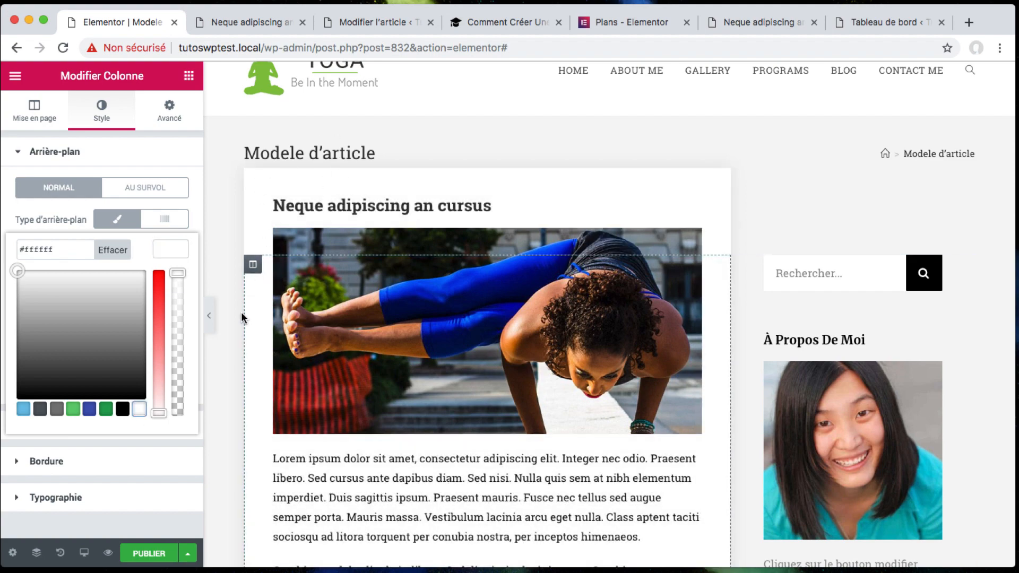
Review the article column down to the template's end, and compare it with the TutosWP example's content and Articles Populaires sidebar list
scroll(242, 345, "down", 3)
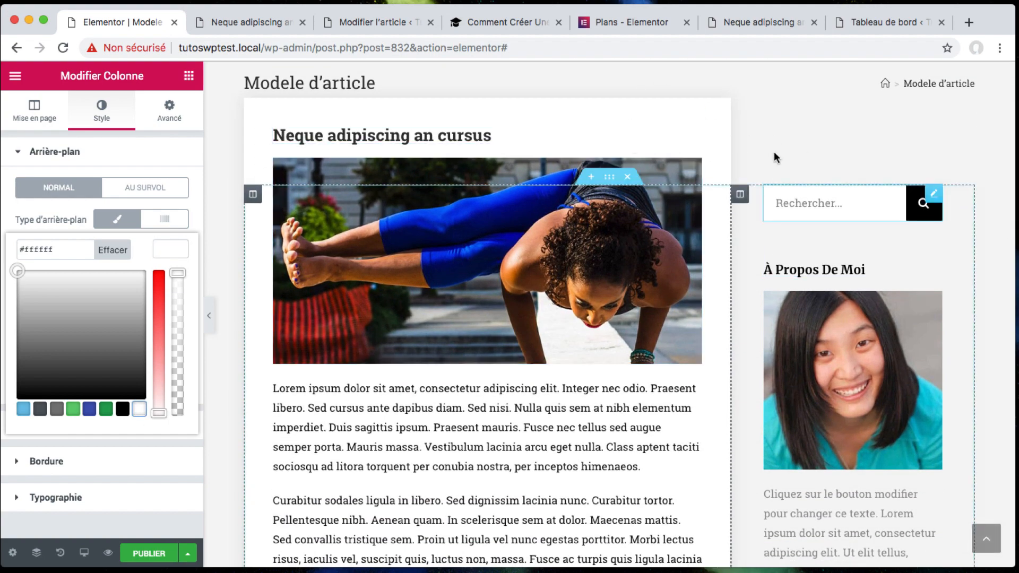
scroll(696, 341, "down", 10)
scroll(695, 341, "down", 10)
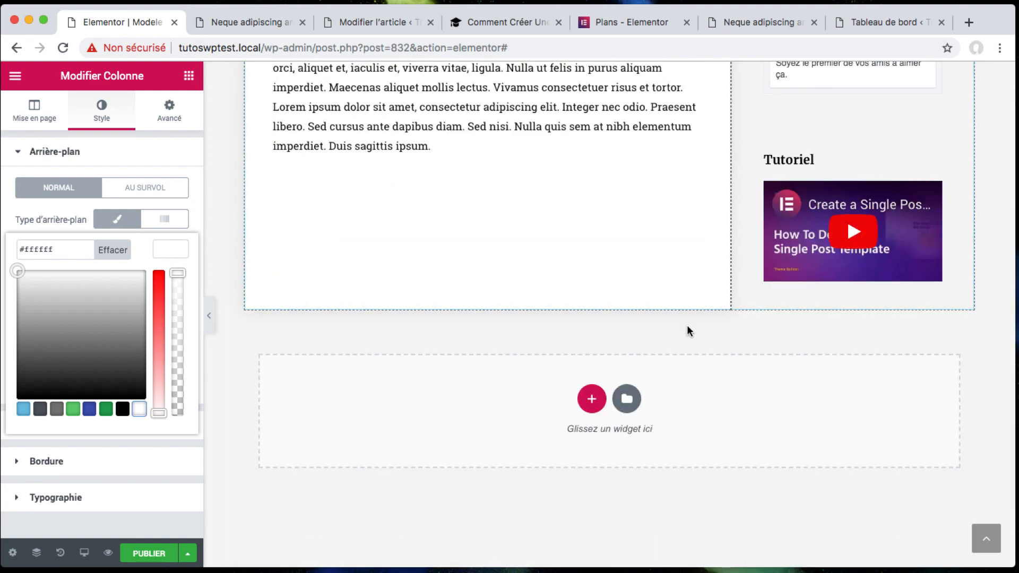
scroll(569, 282, "up", 20)
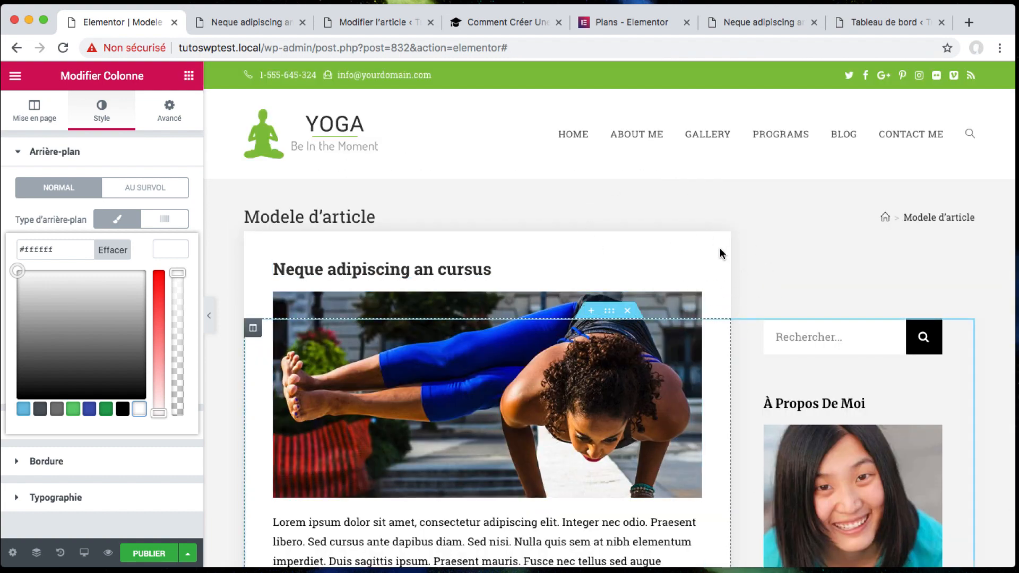
left_click(493, 21)
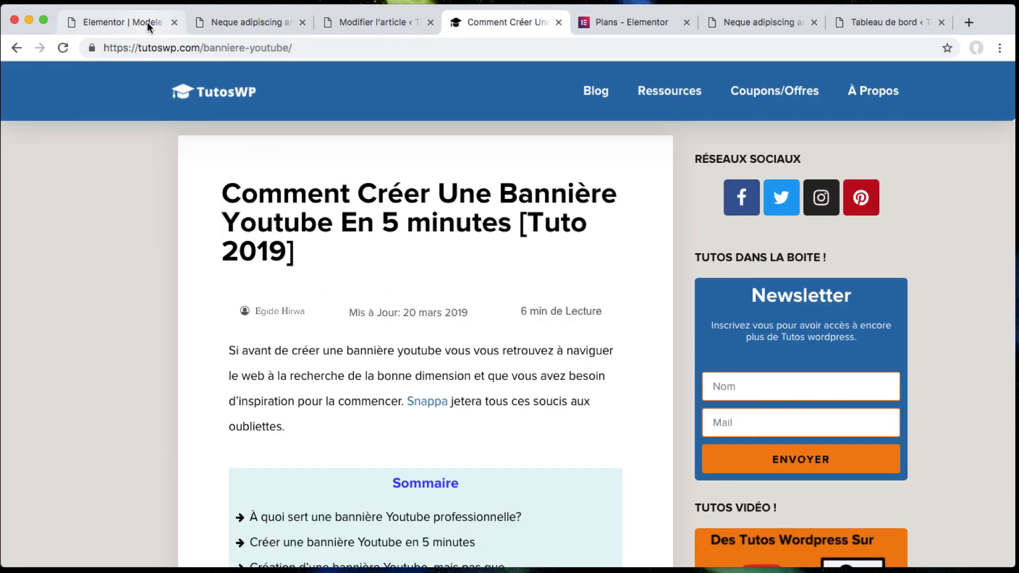
scroll(406, 321, "down", 9)
scroll(408, 321, "down", 15)
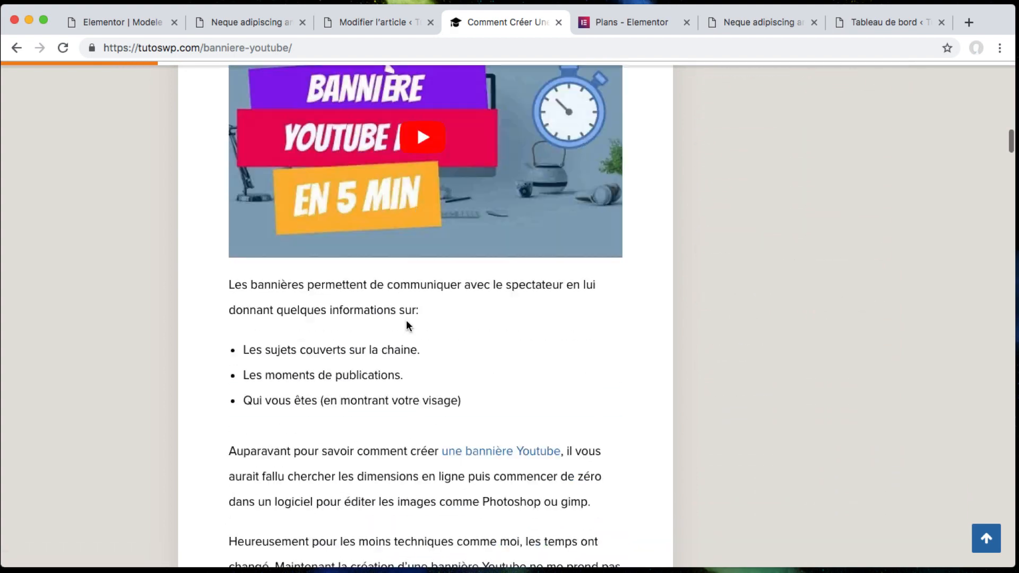
scroll(822, 227, "up", 8)
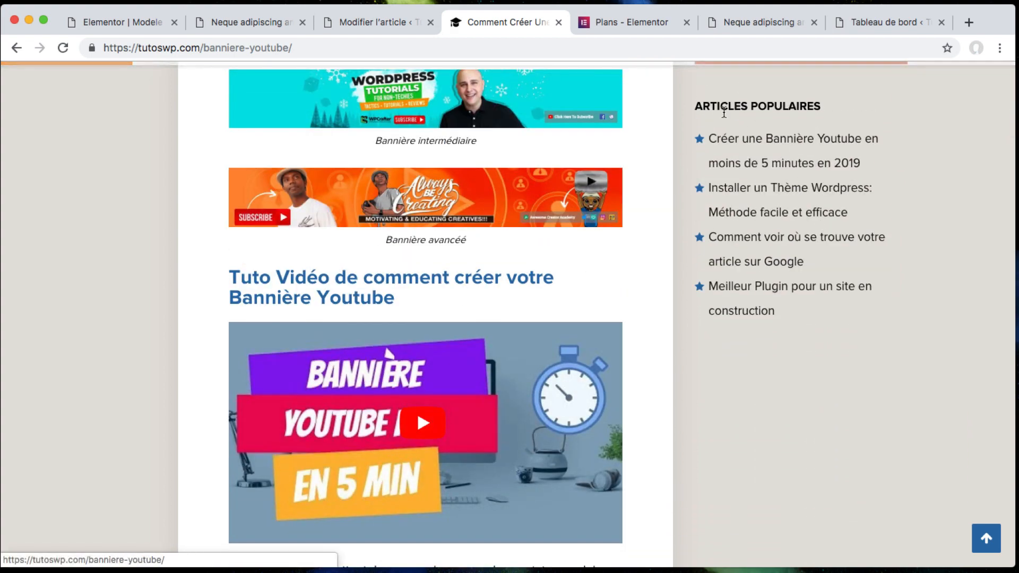
Add a Liste d'icône widget to the template's sidebar, between the social icons and the Articles Récents heading
left_click(111, 29)
scroll(549, 294, "down", 15)
scroll(549, 294, "up", 8)
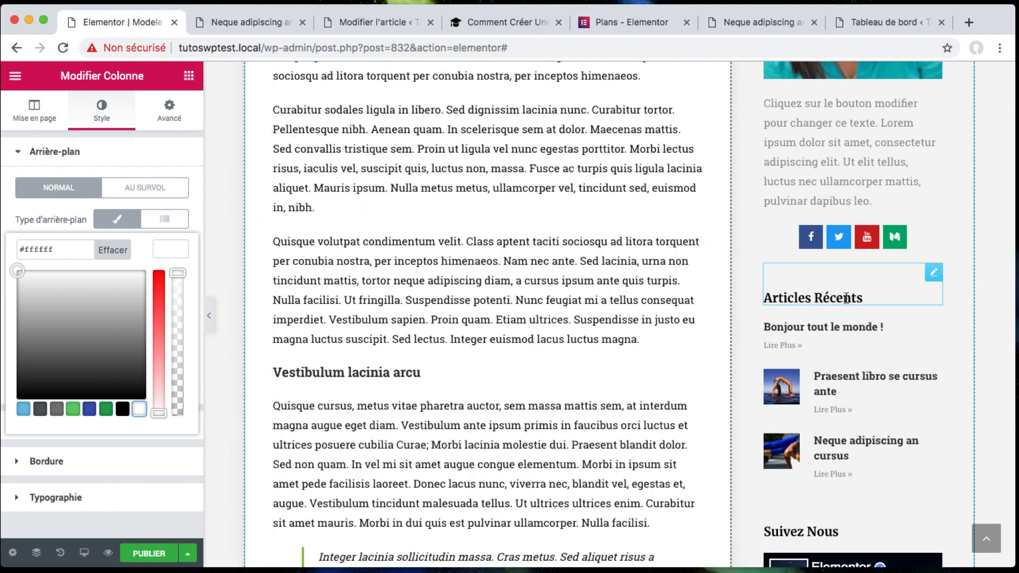
left_click(170, 114)
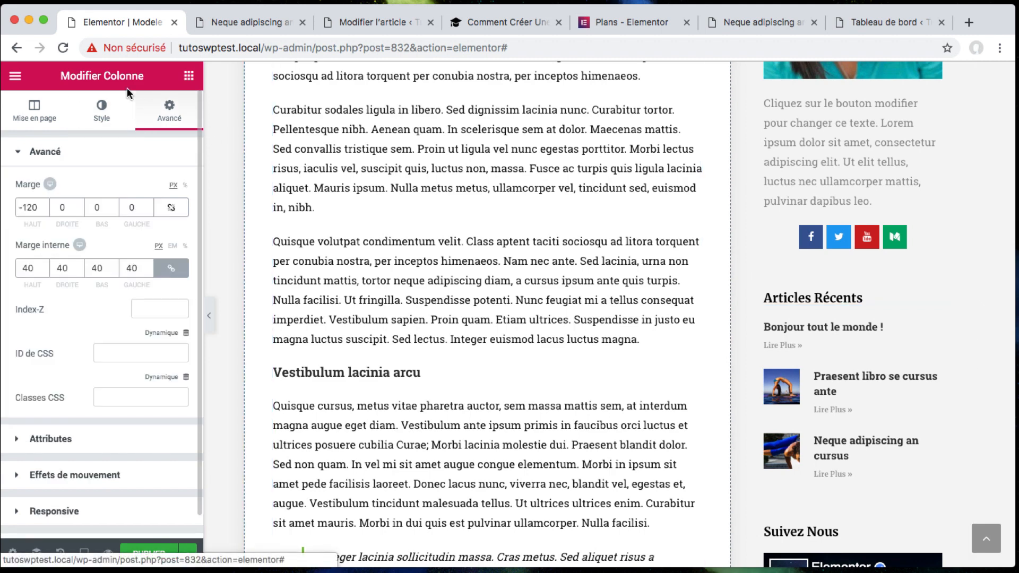
left_click(189, 77)
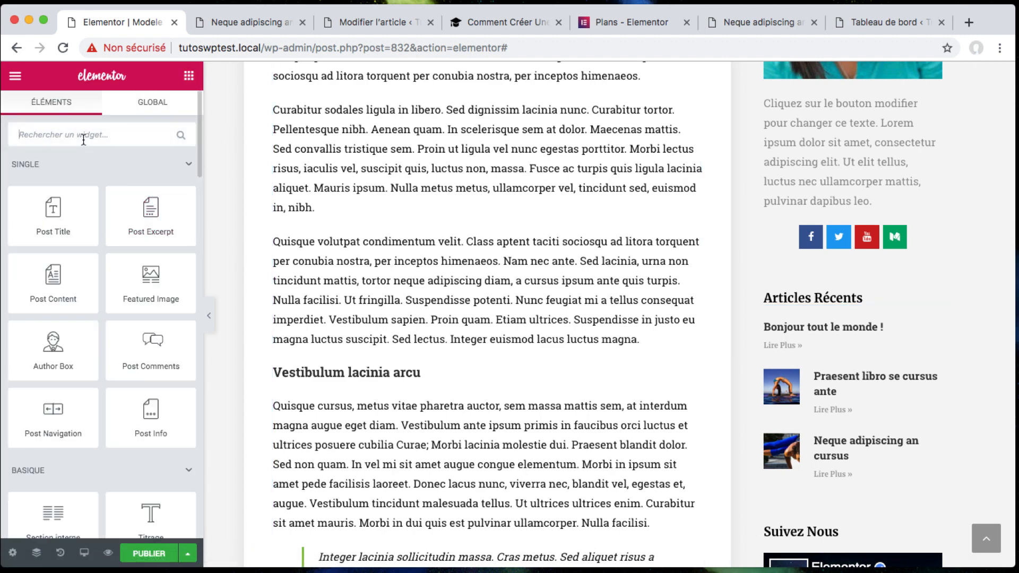
type("list")
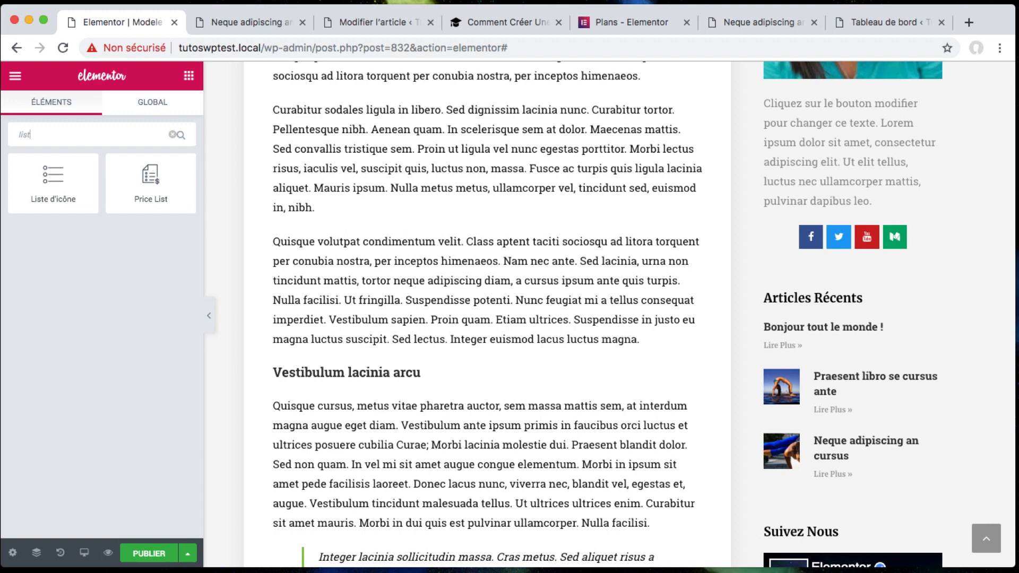
left_click_drag(56, 180, 845, 271)
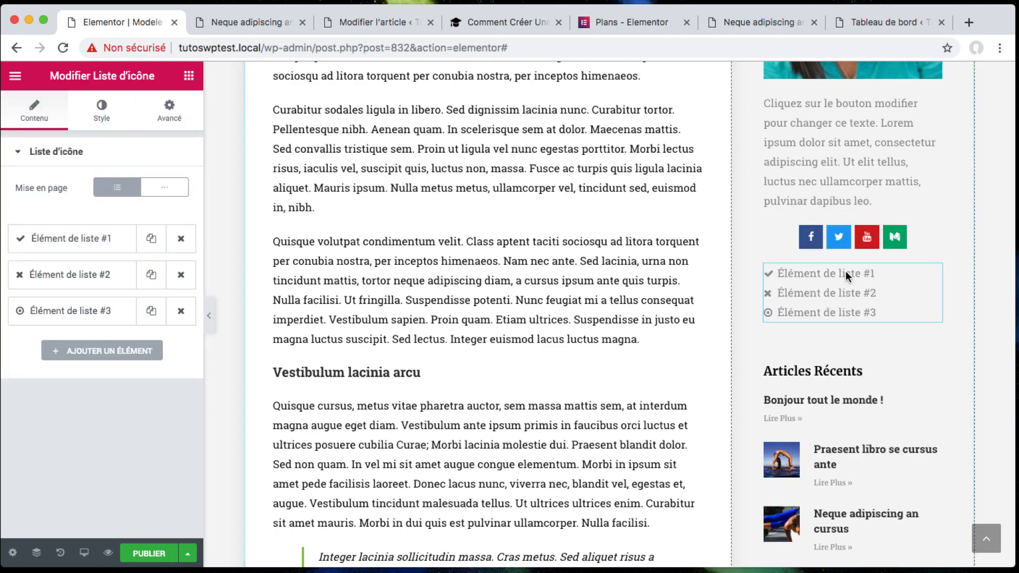
Set the first list item's icon to star
left_click(83, 238)
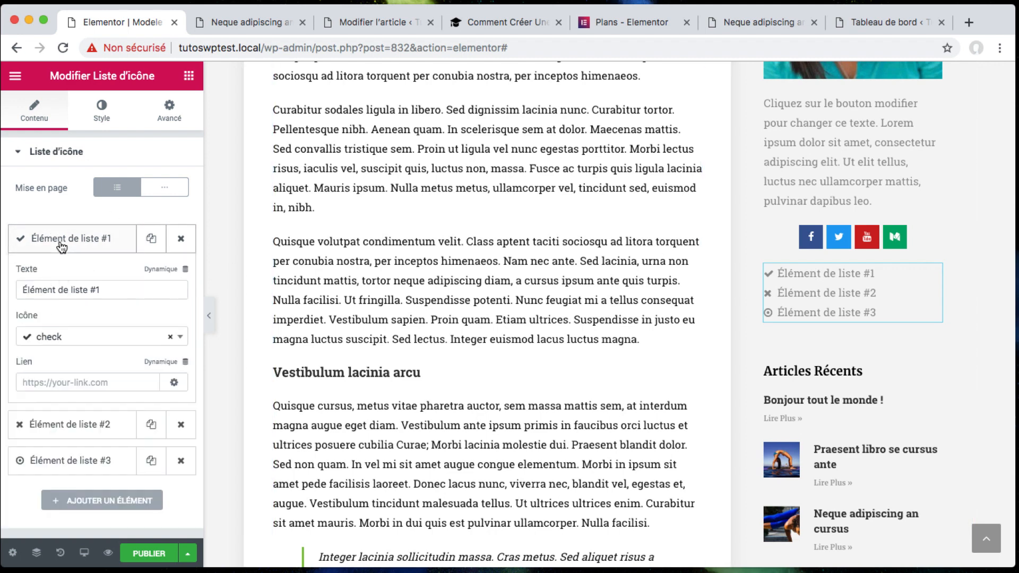
left_click(50, 340)
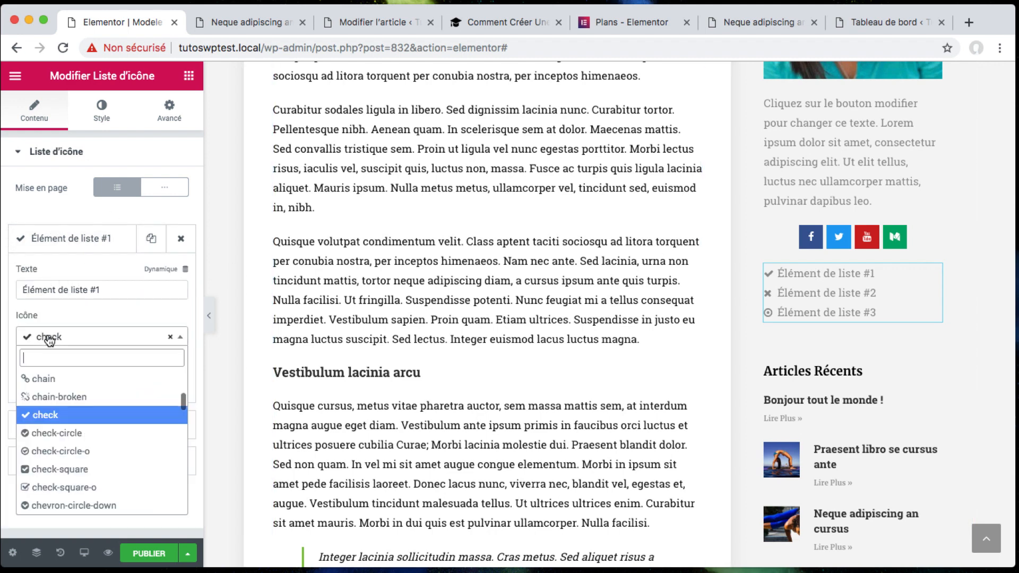
type("etoile")
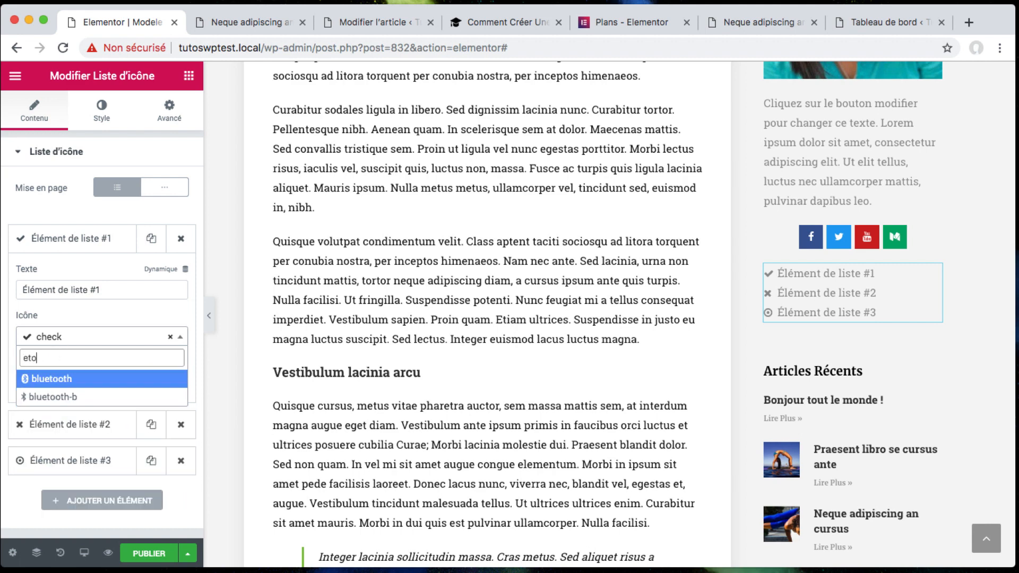
key("BackSpace")
key("BackSpace")
key("BackSpace")
key("BackSpace")
key("BackSpace")
type("star")
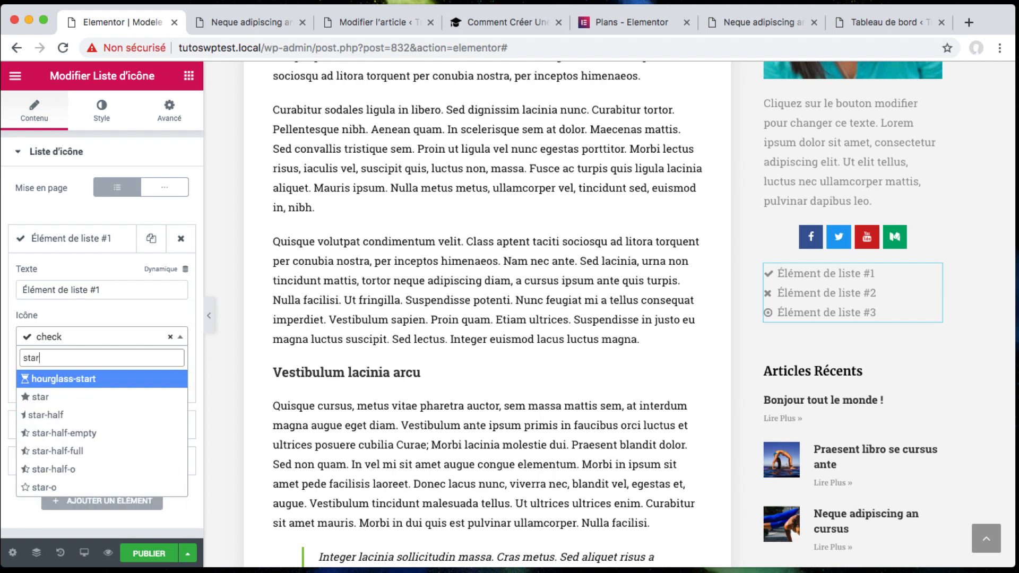
left_click(62, 395)
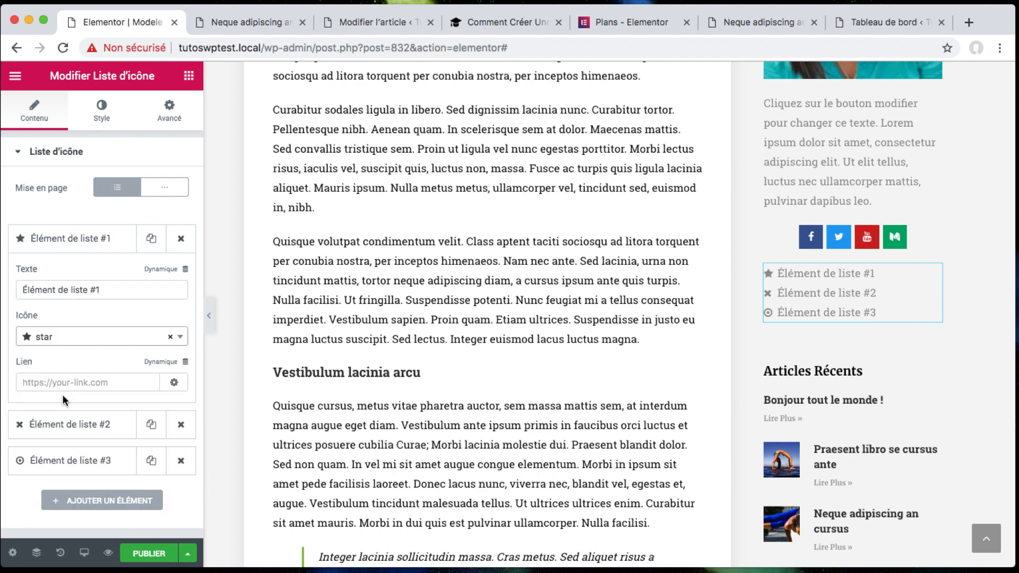
Change the first list item's text to "Article 1" and collapse its settings
left_click(67, 291)
triple_click(66, 292)
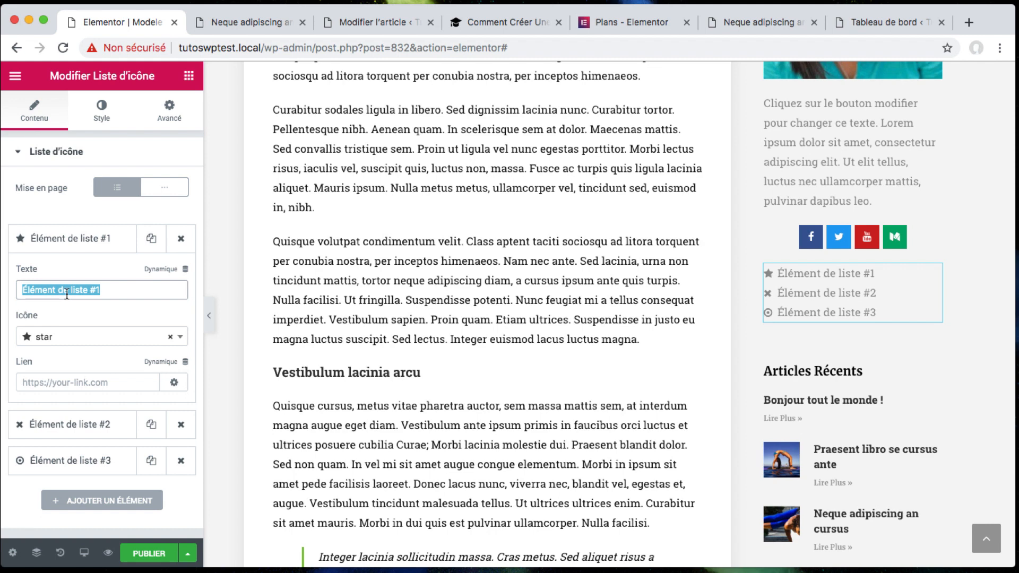
type("Article 1")
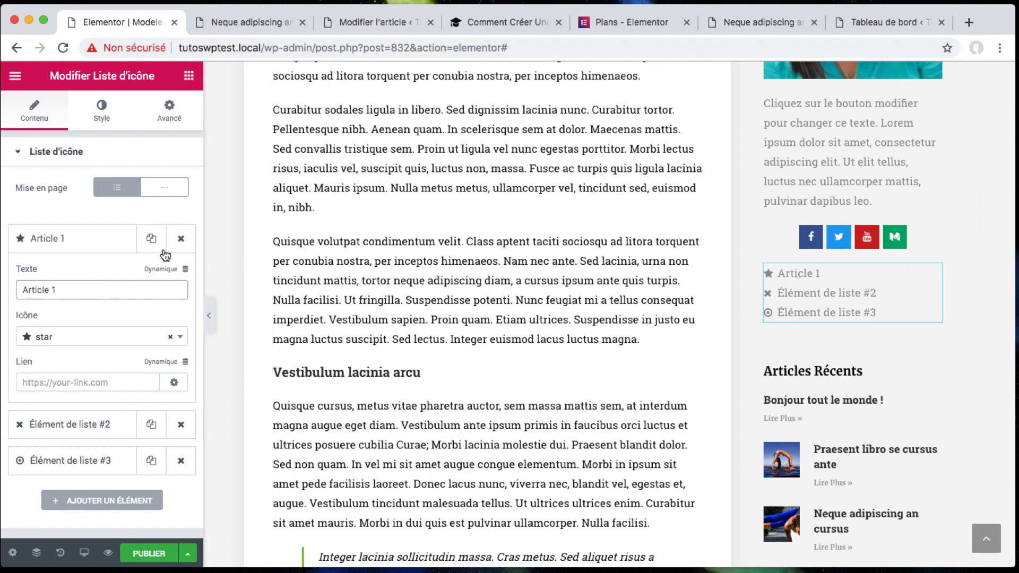
left_click(99, 241)
Delete the other two list items and duplicate Article 1 twice so the list has three star items
left_click(180, 272)
left_click(180, 272)
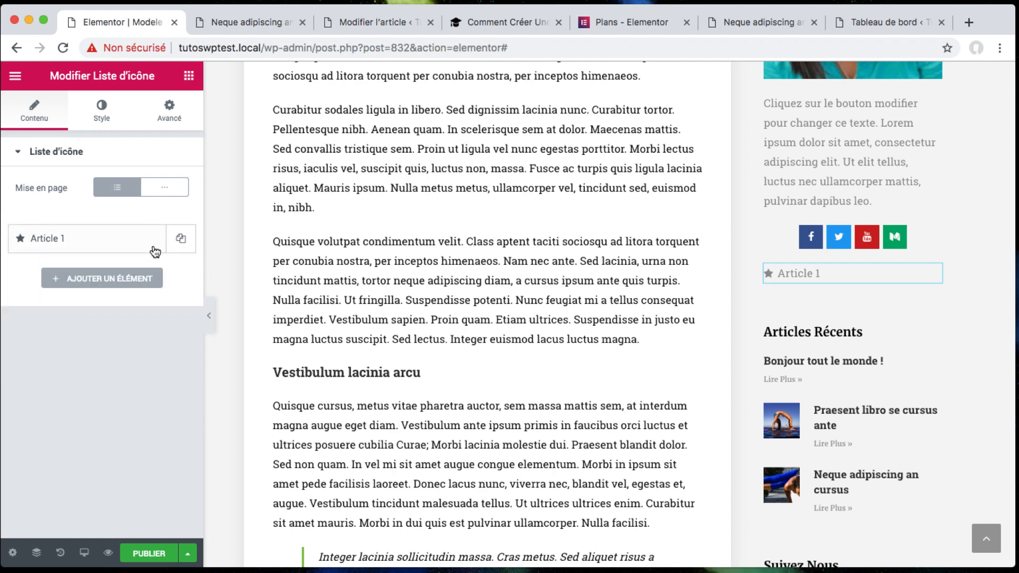
left_click(173, 246)
left_click(151, 274)
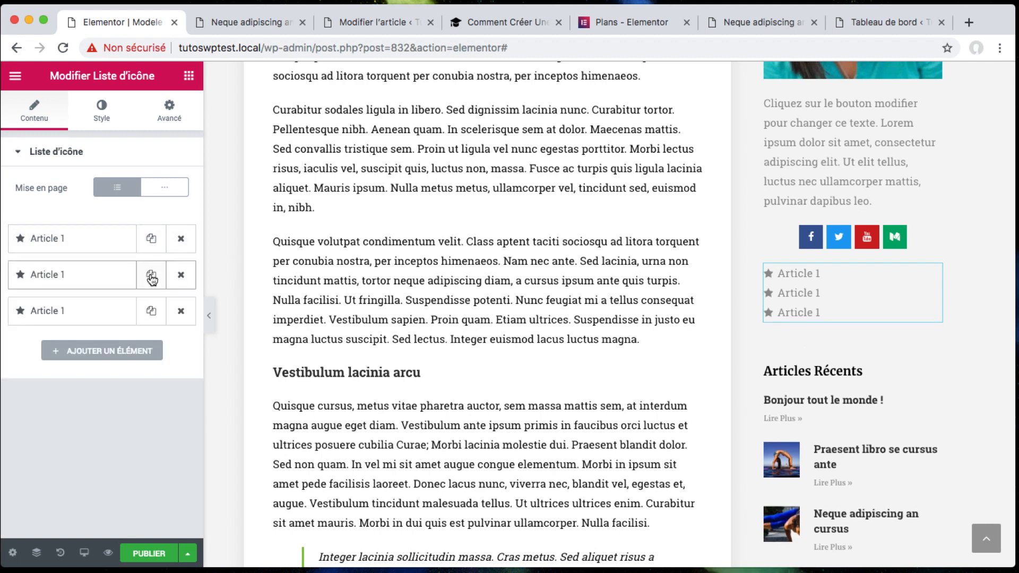
Set both the text colour and the icon colour of the icon list to black, #000000
left_click(101, 113)
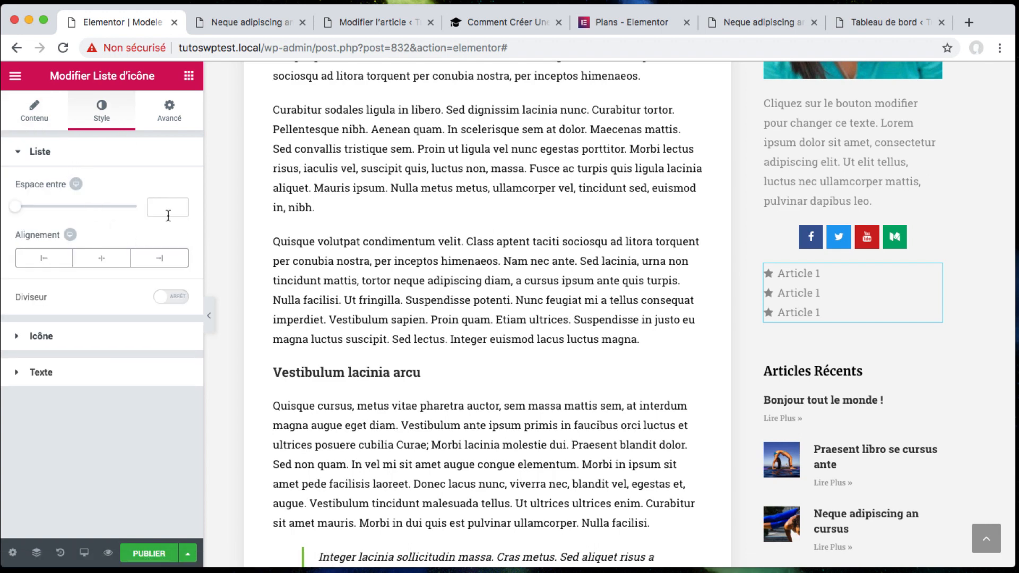
left_click(41, 372)
left_click(170, 260)
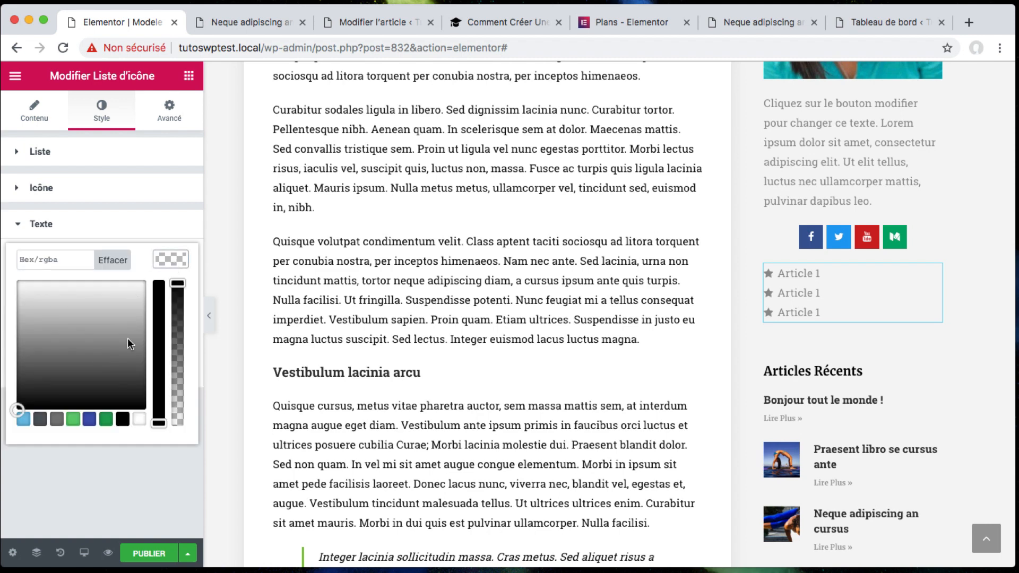
left_click(122, 419)
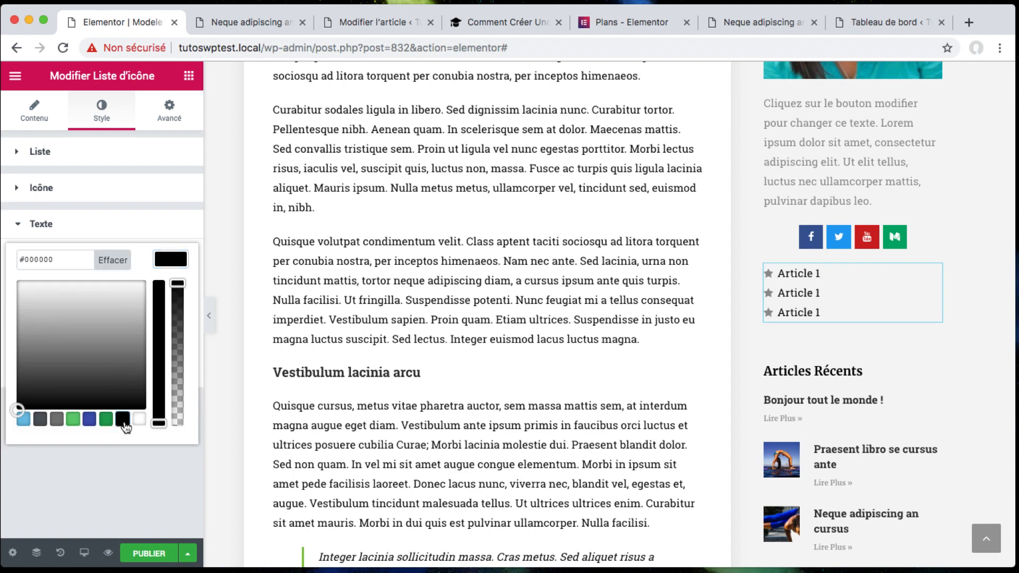
left_click(36, 225)
left_click(36, 189)
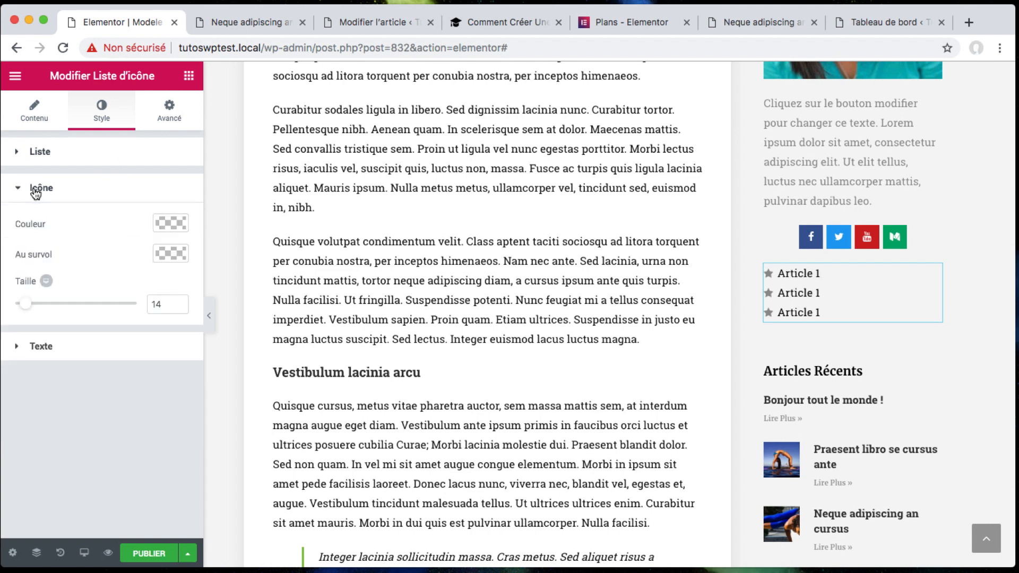
left_click(160, 225)
left_click(123, 383)
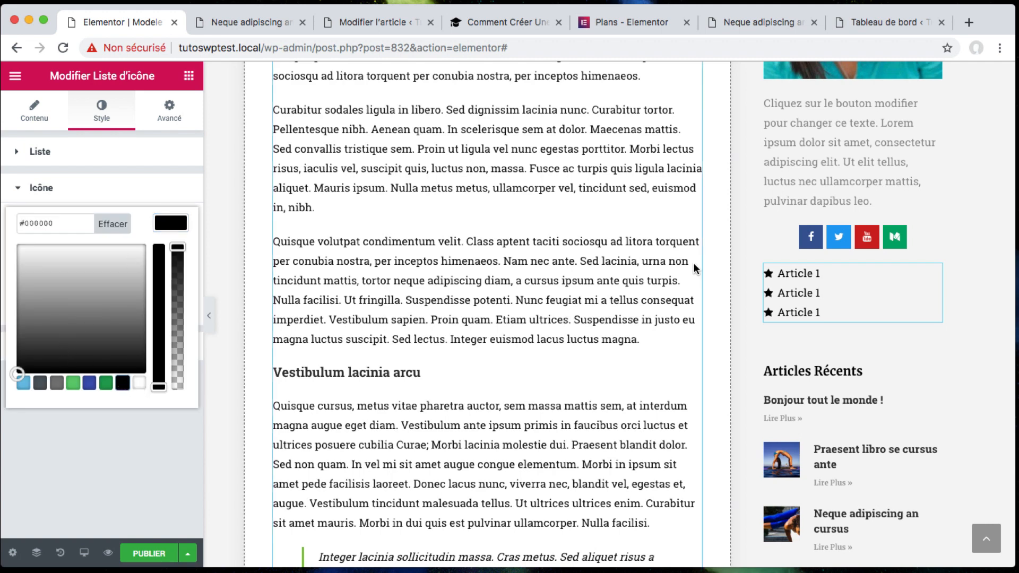
Duplicate the Articles Récents heading and move one copy above the icon list, just below the social icons
left_click(789, 368)
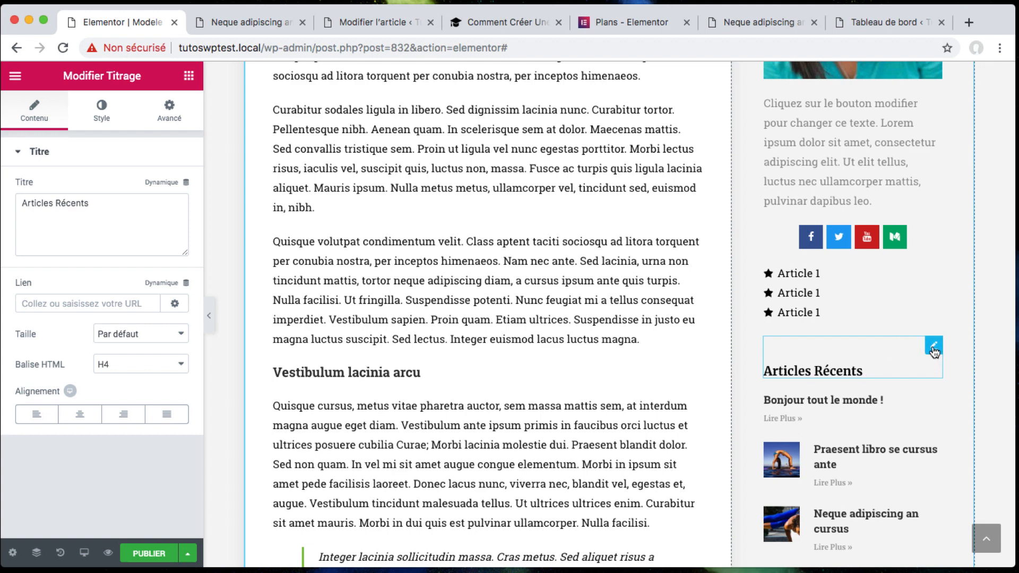
right_click(932, 348)
left_click(916, 378)
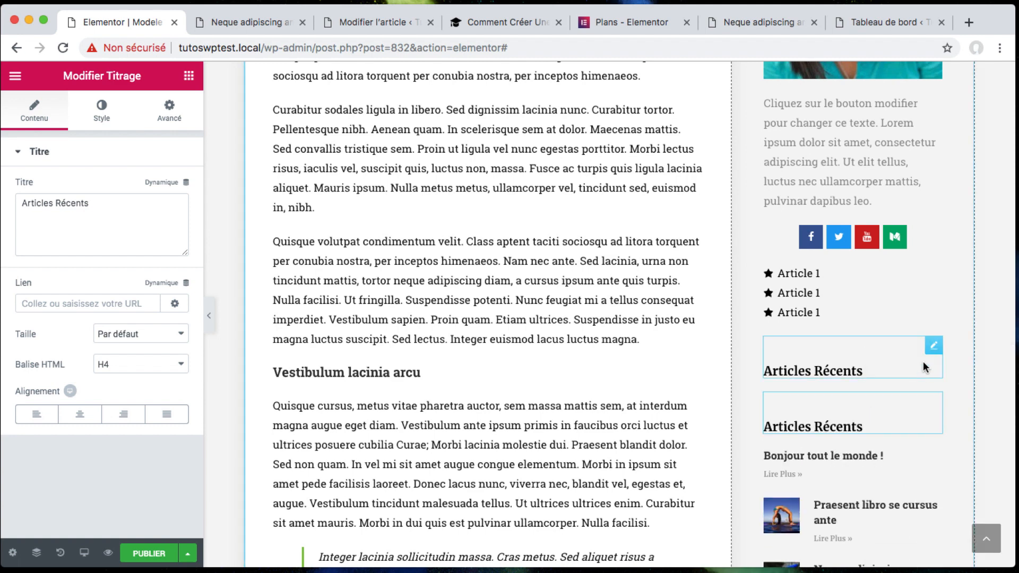
left_click_drag(935, 348, 834, 259)
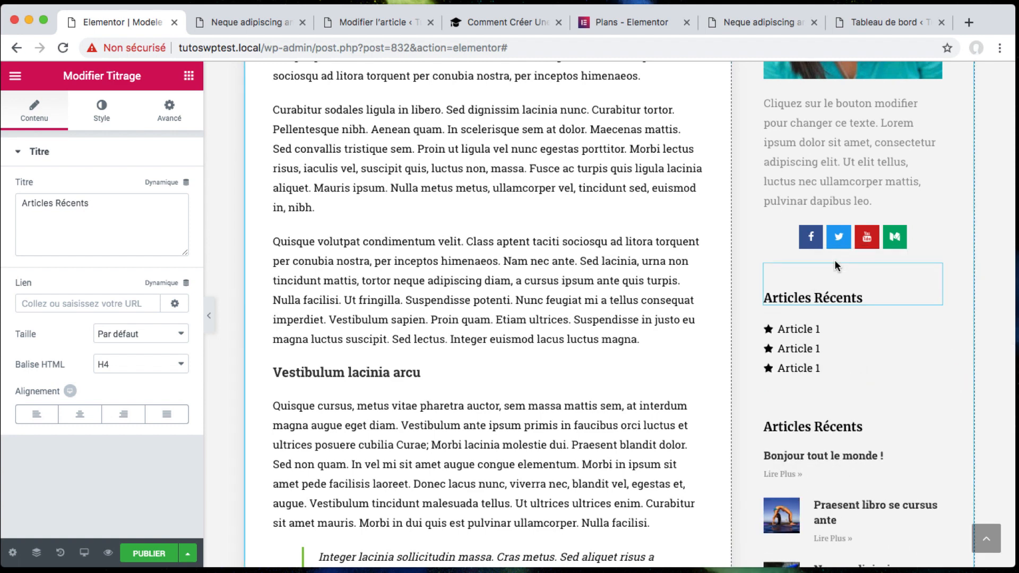
Change the copied heading above the star list to "Articles Populaires"
triple_click(805, 295)
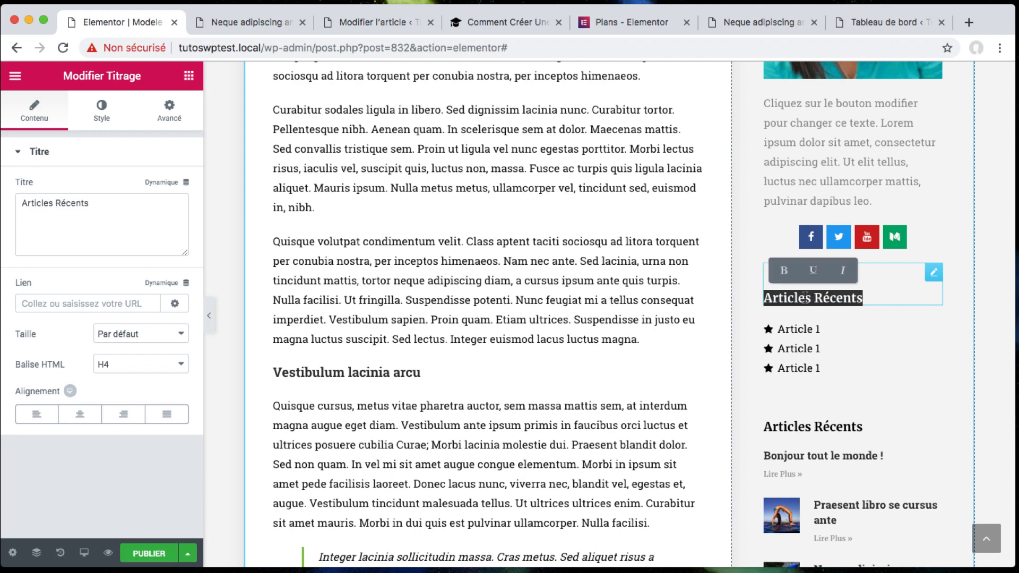
left_click(821, 298)
left_click_drag(814, 298, 900, 294)
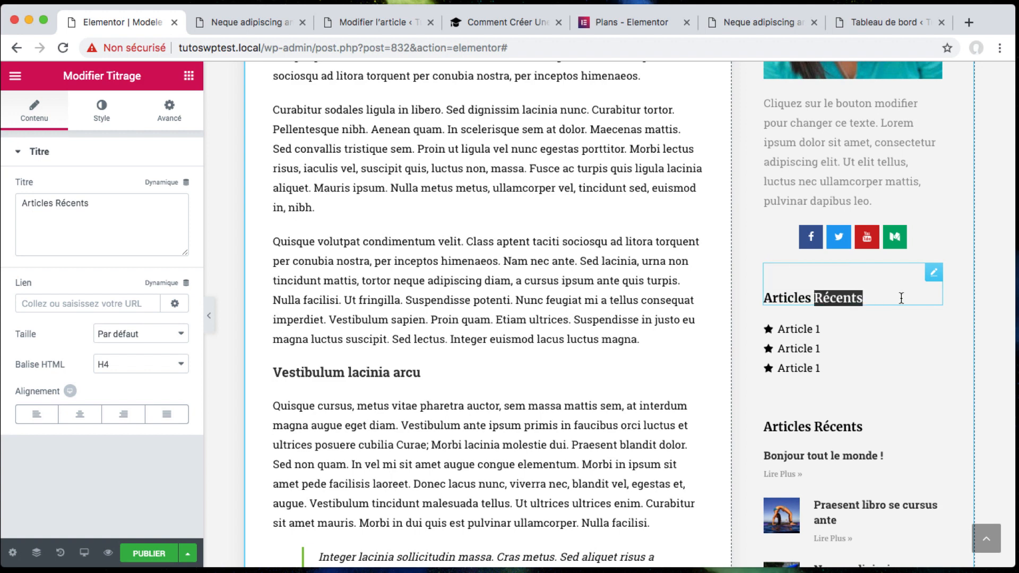
type("Populair")
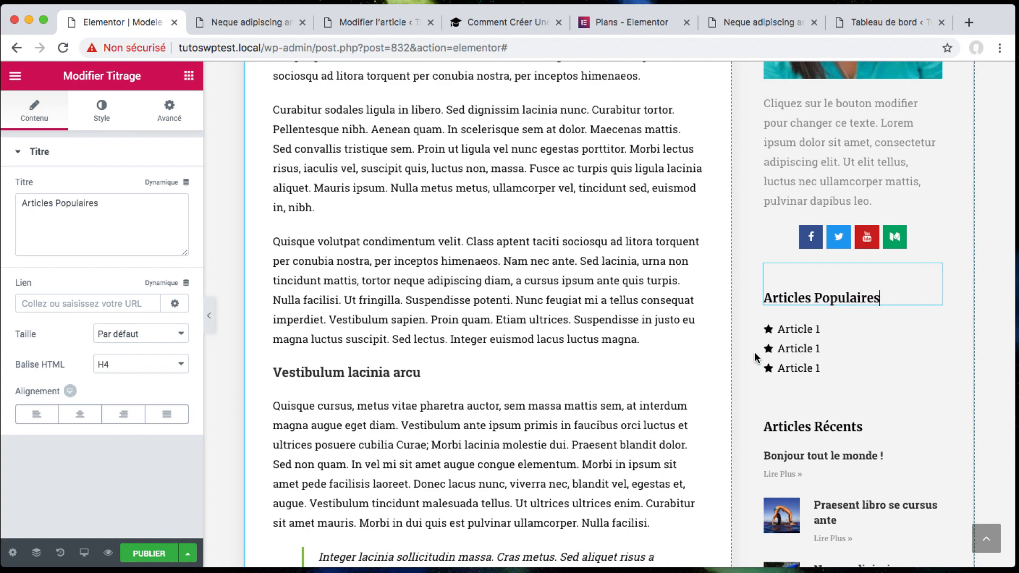
Preview the template on the Neque adipiscing an cursus article, close the older preview tab, and check the article column and sidebar
scroll(743, 357, "down", 5)
scroll(743, 357, "down", 10)
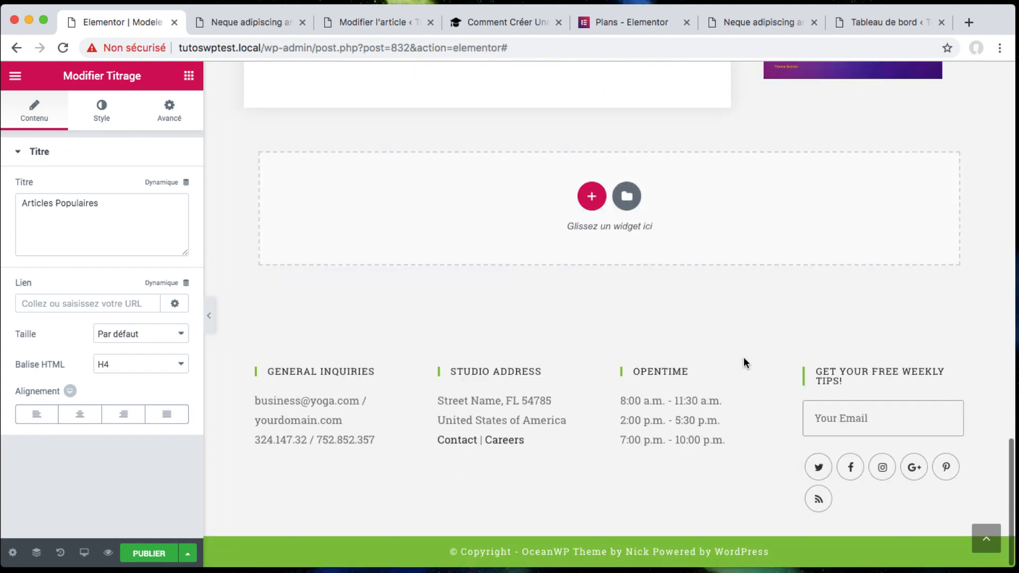
scroll(743, 357, "up", 15)
scroll(743, 356, "up", 8)
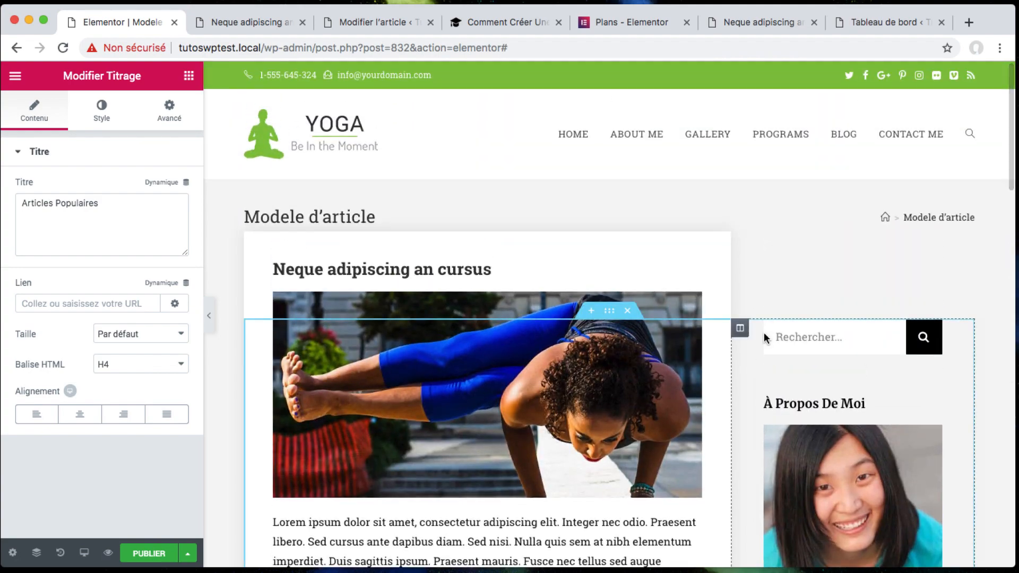
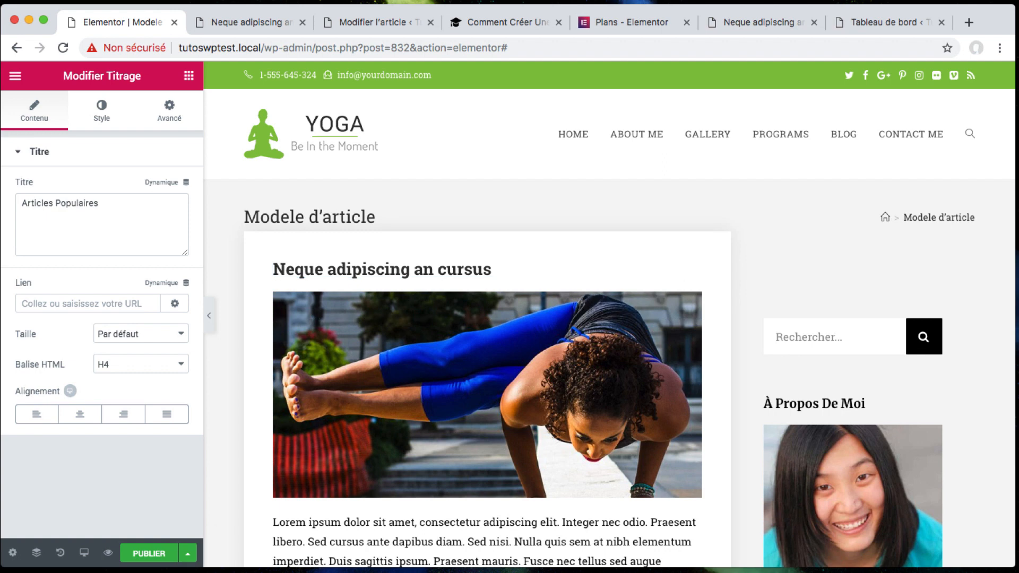
mouse_move(108, 553)
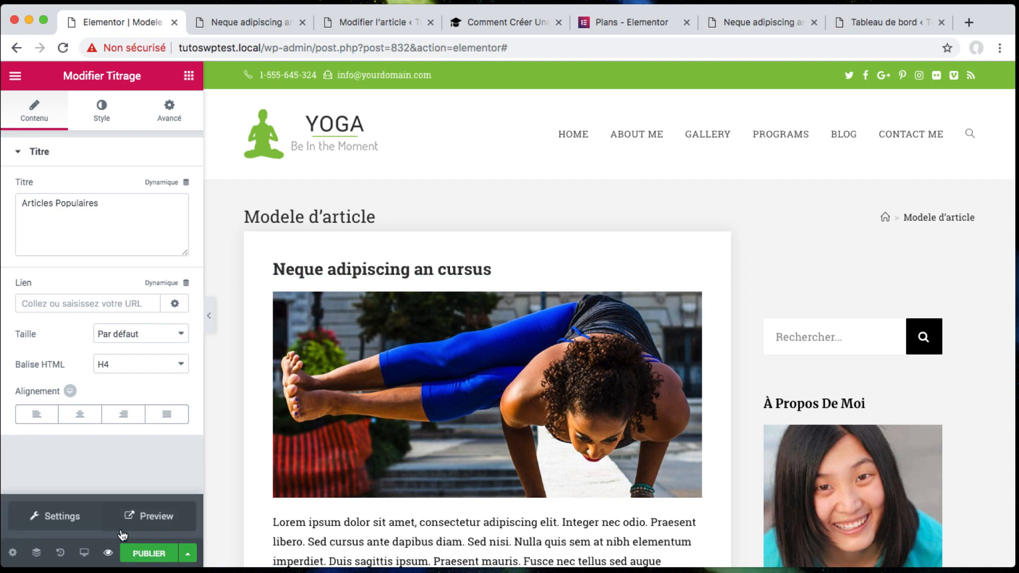
left_click(149, 522)
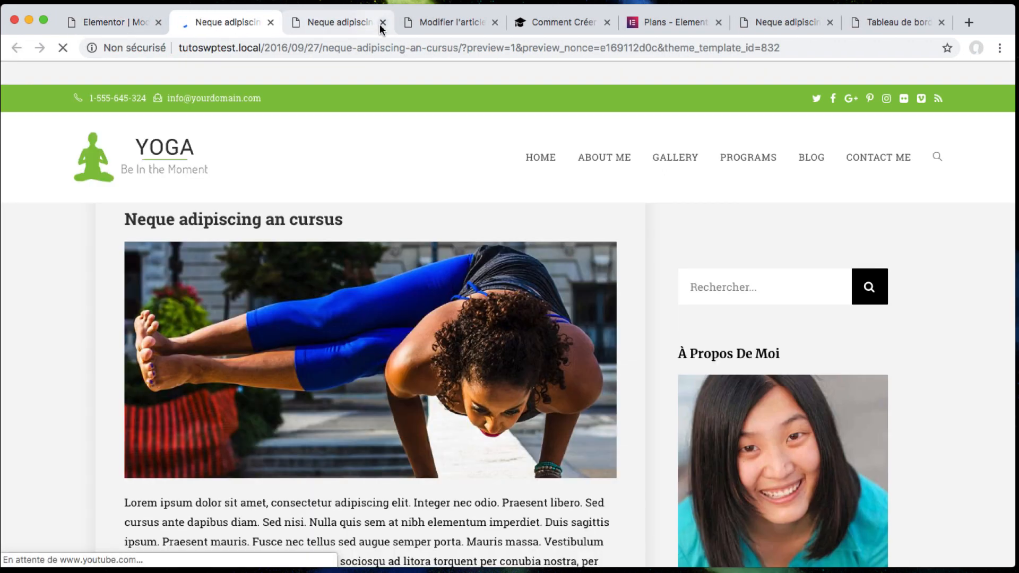
left_click(382, 22)
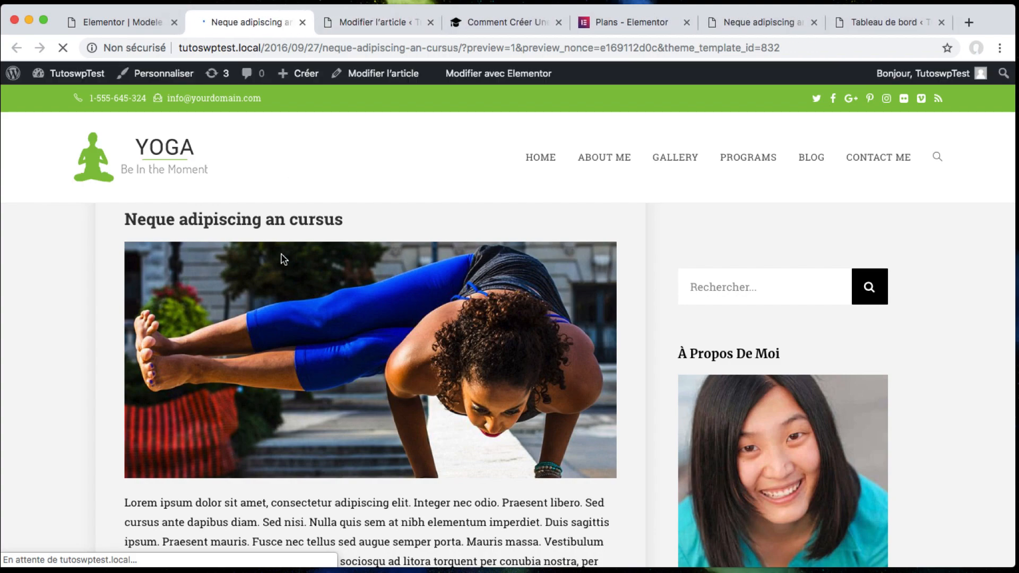
scroll(282, 259, "down", 3)
scroll(281, 259, "down", 10)
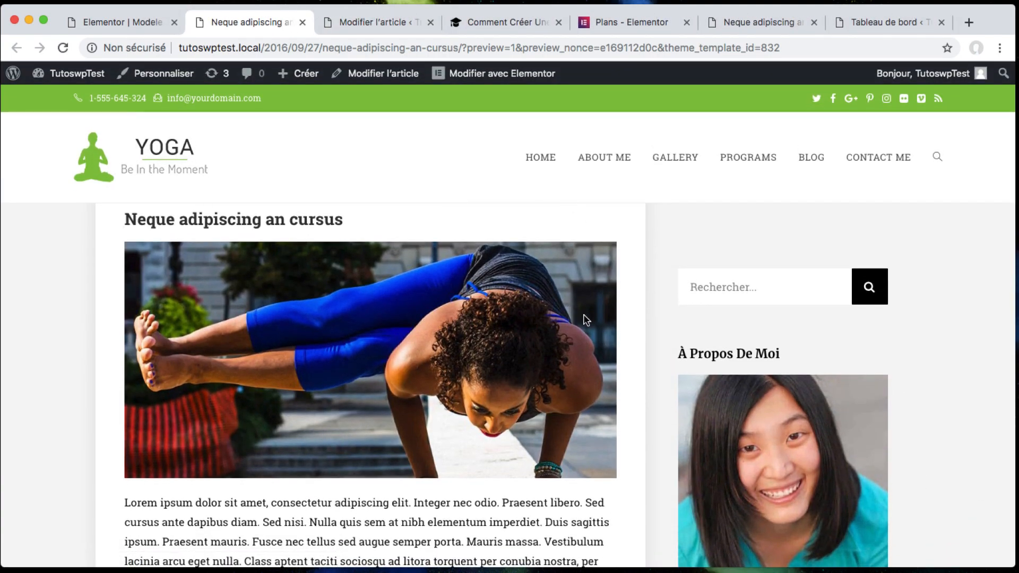
scroll(593, 365, "down", 7)
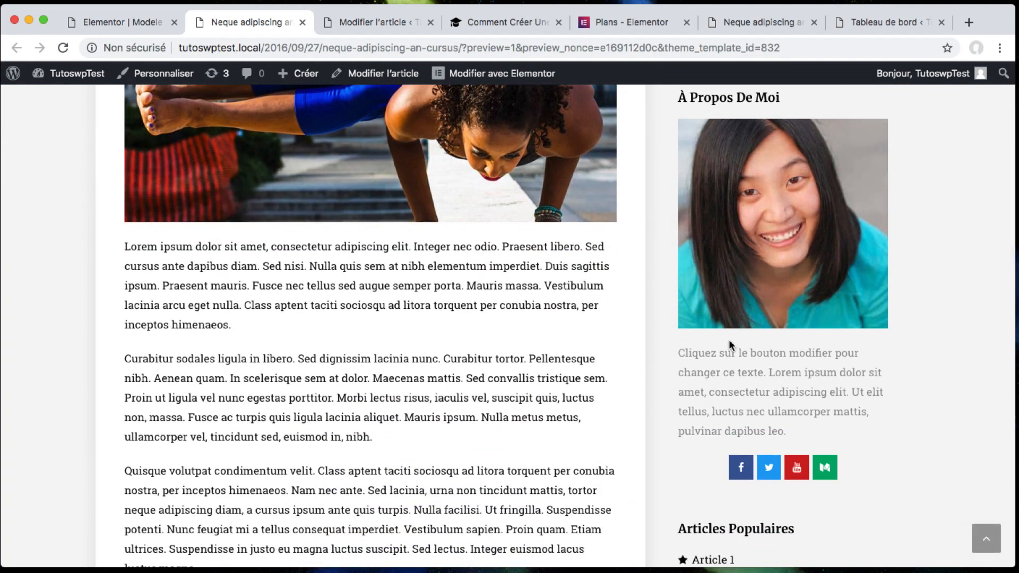
scroll(729, 432, "down", 15)
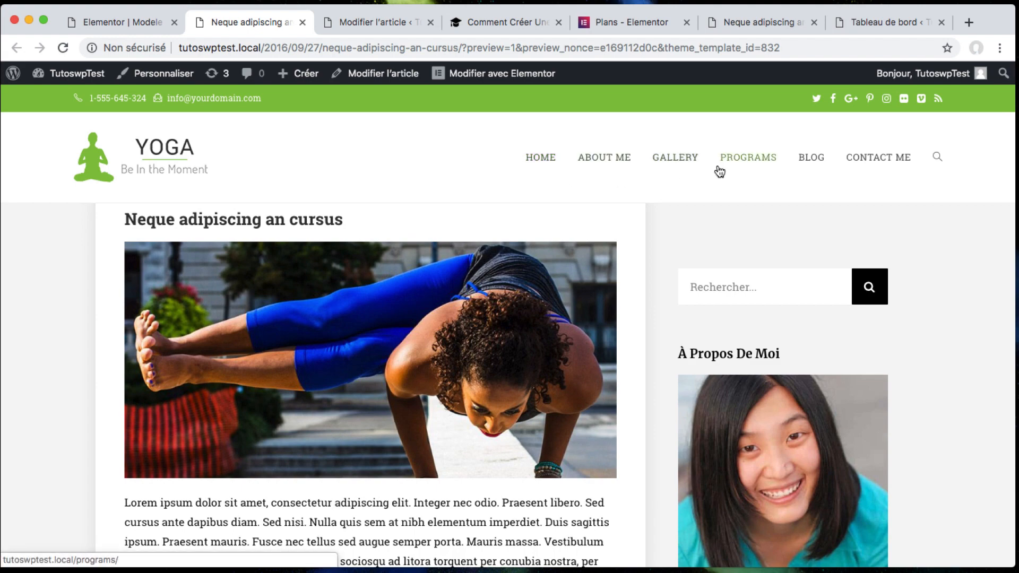
Open the "Praesent libro se cursus ante" article from the site's blog page and examine its current layout
left_click(120, 23)
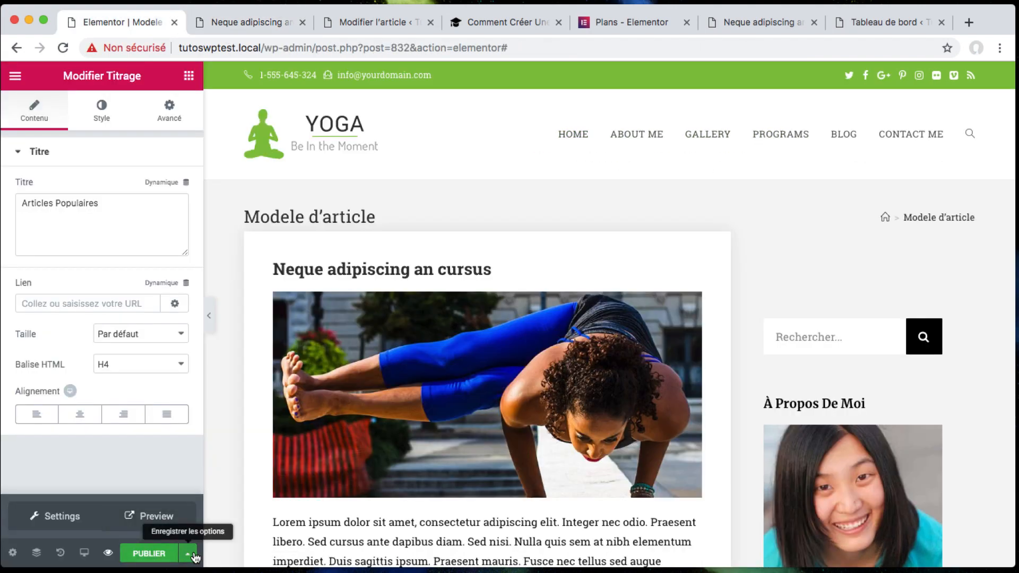
left_click(262, 22)
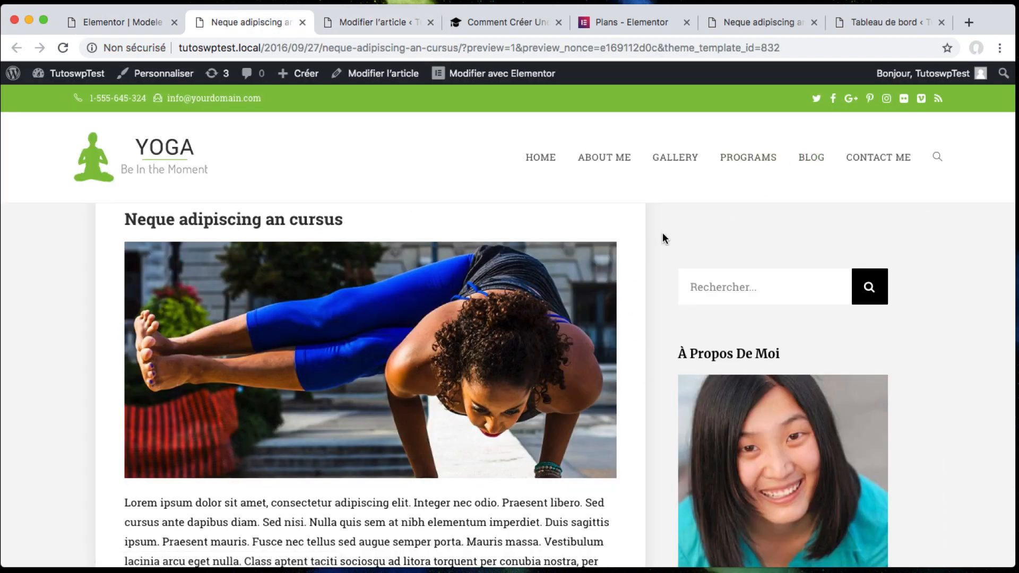
left_click(808, 162)
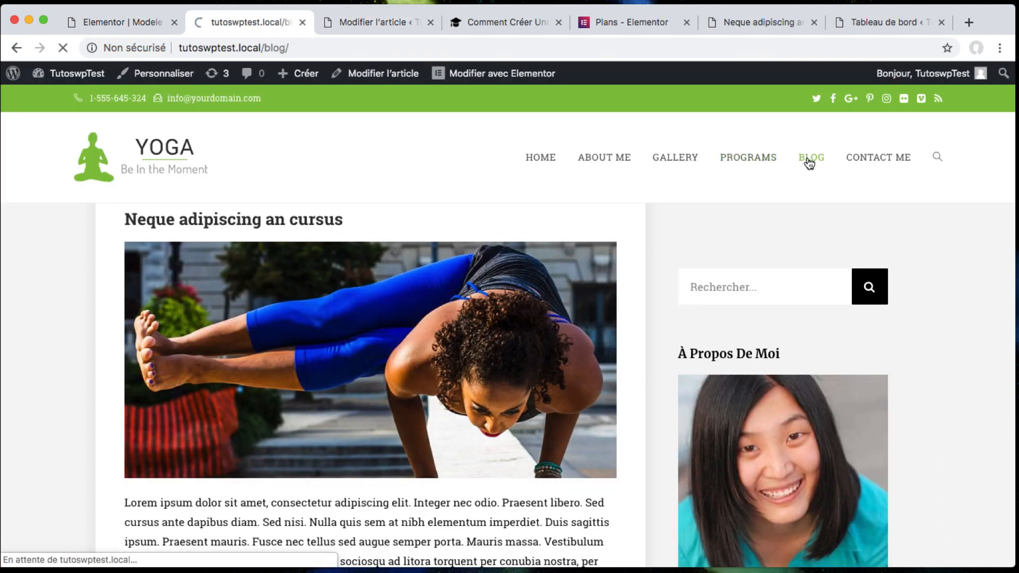
scroll(425, 363, "down", 10)
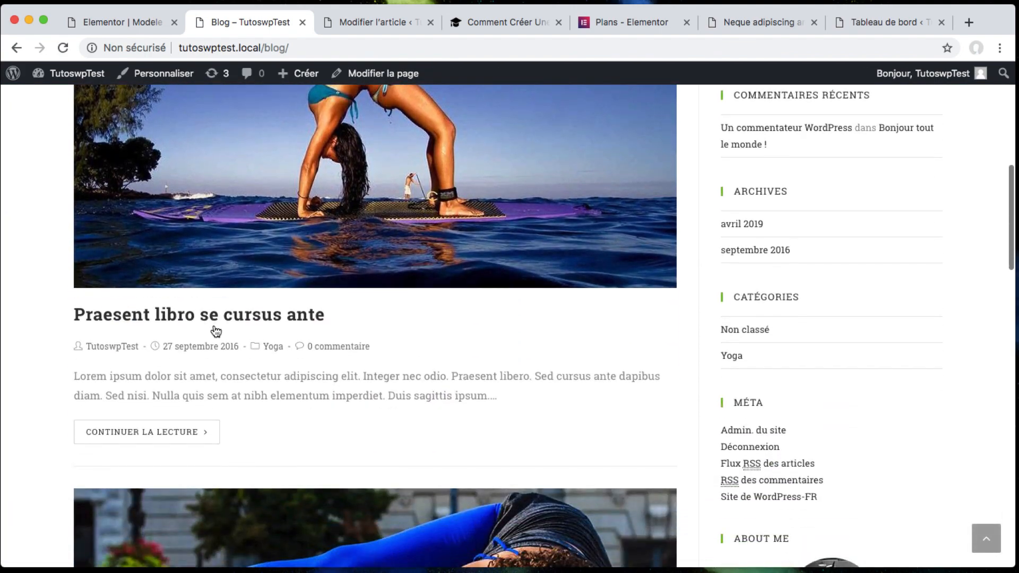
left_click(213, 326)
scroll(579, 367, "down", 15)
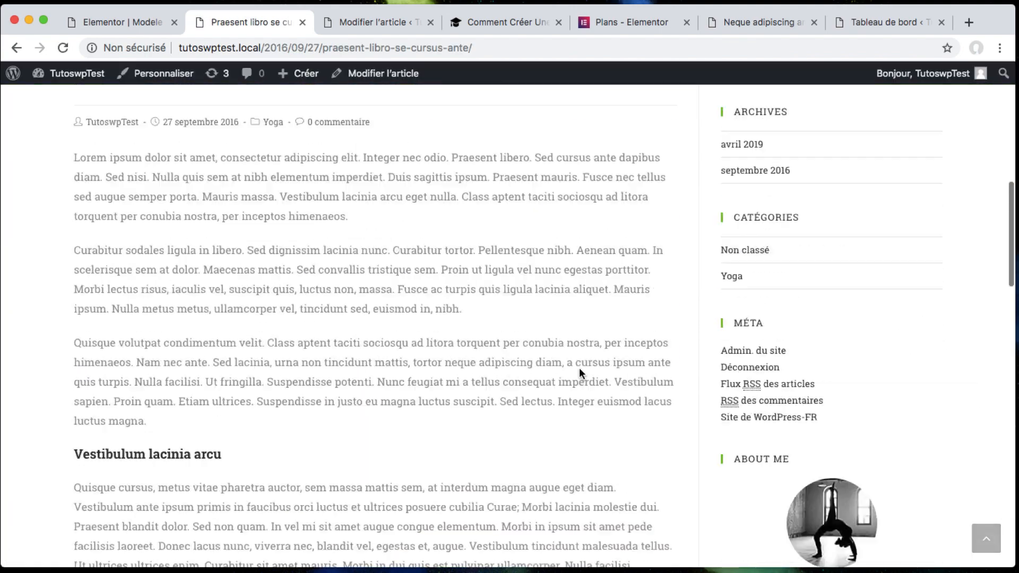
scroll(578, 367, "up", 20)
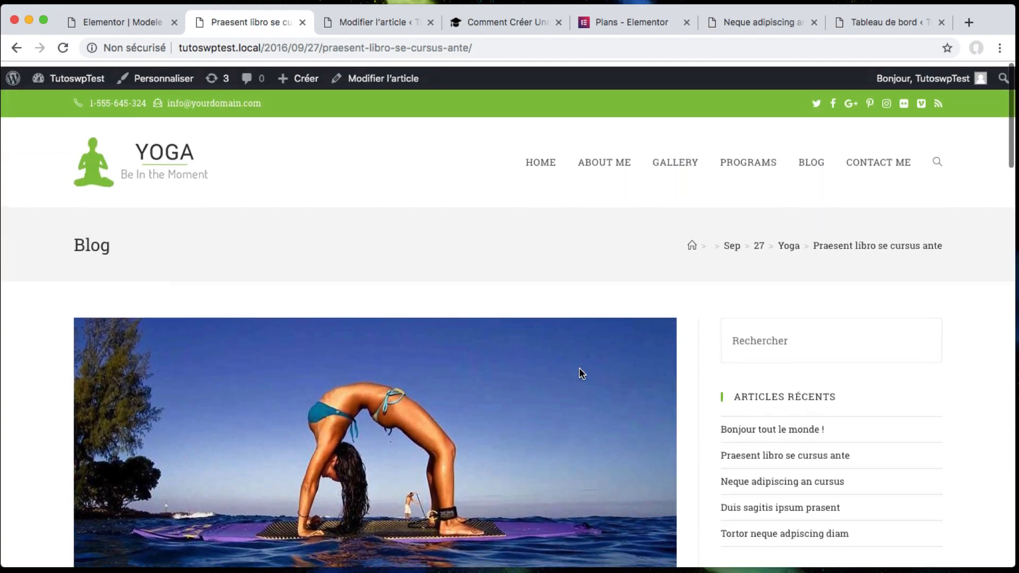
Return to the blog page, open the "Neque adipiscing an cursus" article, and examine its current layout from end to end
left_click(122, 22)
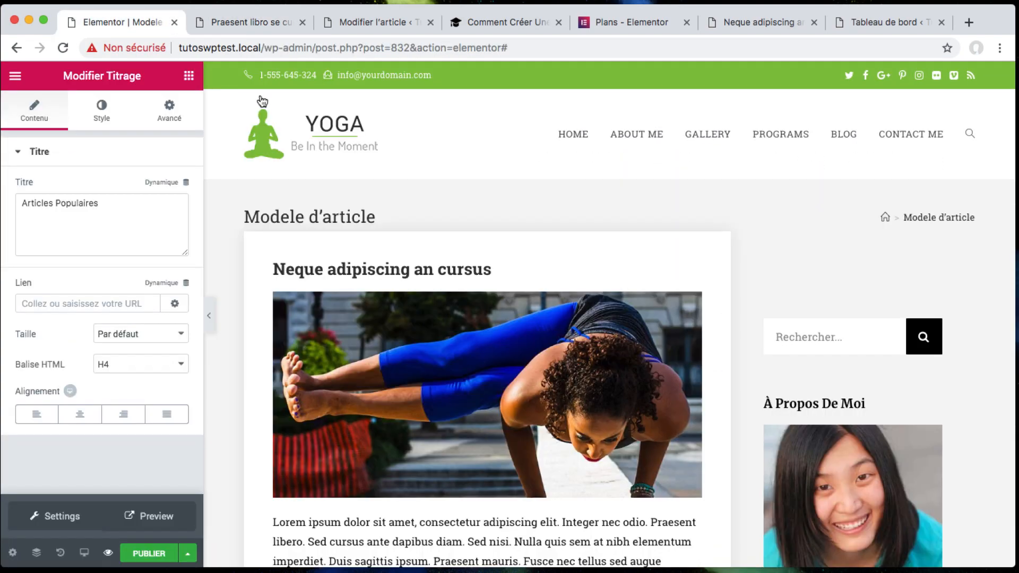
scroll(359, 235, "down", 7)
left_click(263, 23)
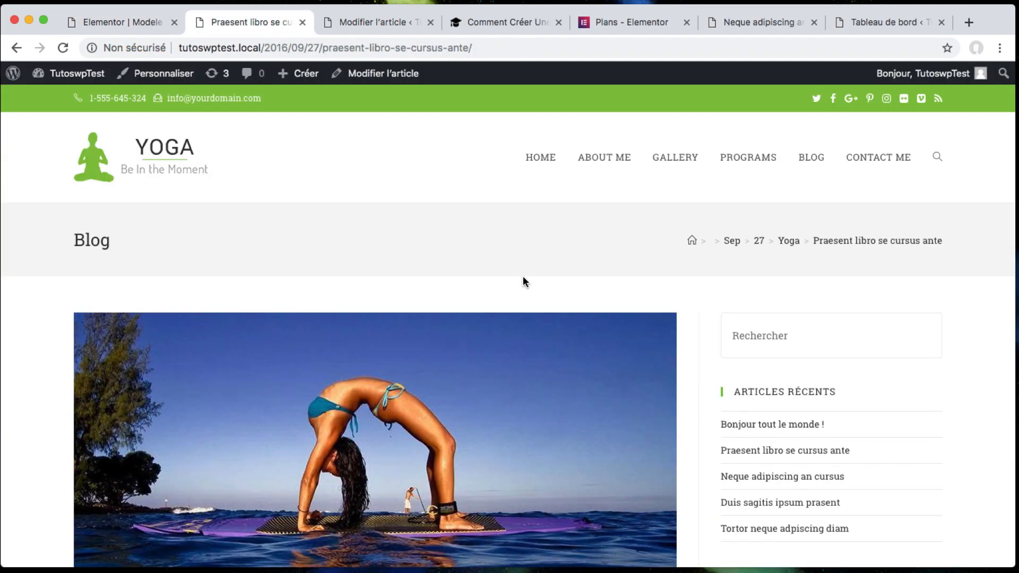
scroll(517, 326, "down", 5)
scroll(518, 325, "left", 5)
scroll(440, 305, "down", 10)
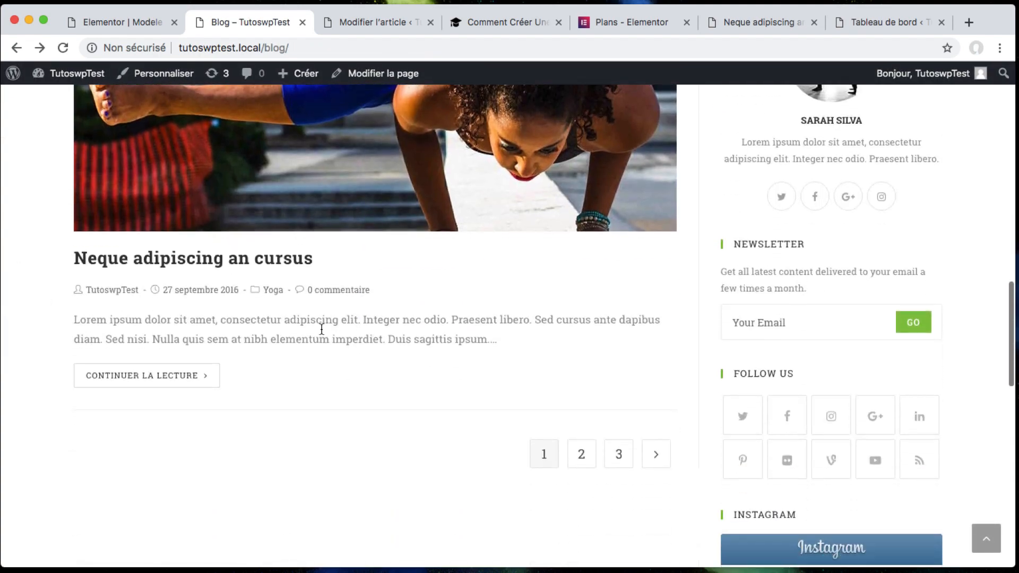
left_click(257, 261)
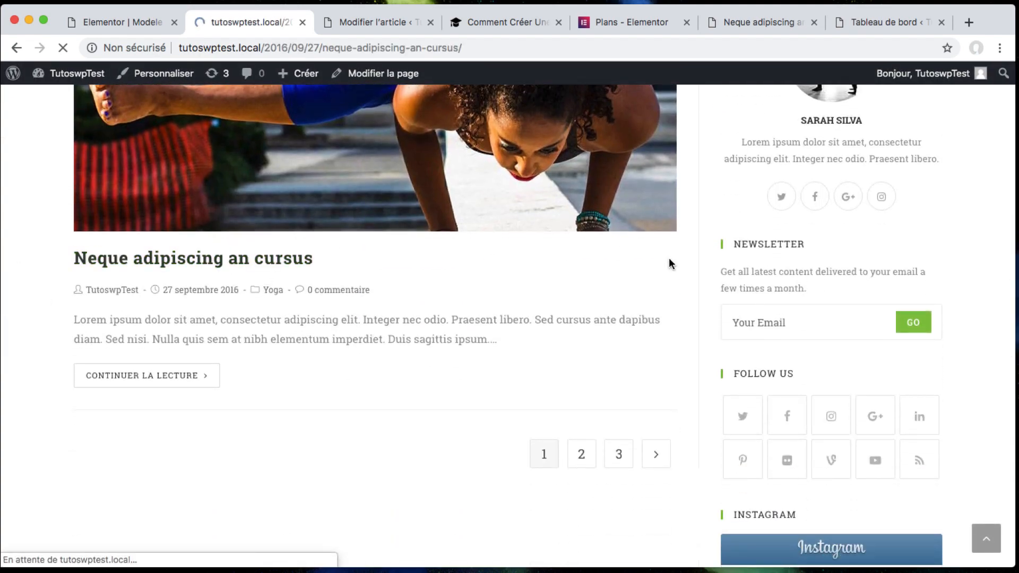
scroll(669, 260, "down", 20)
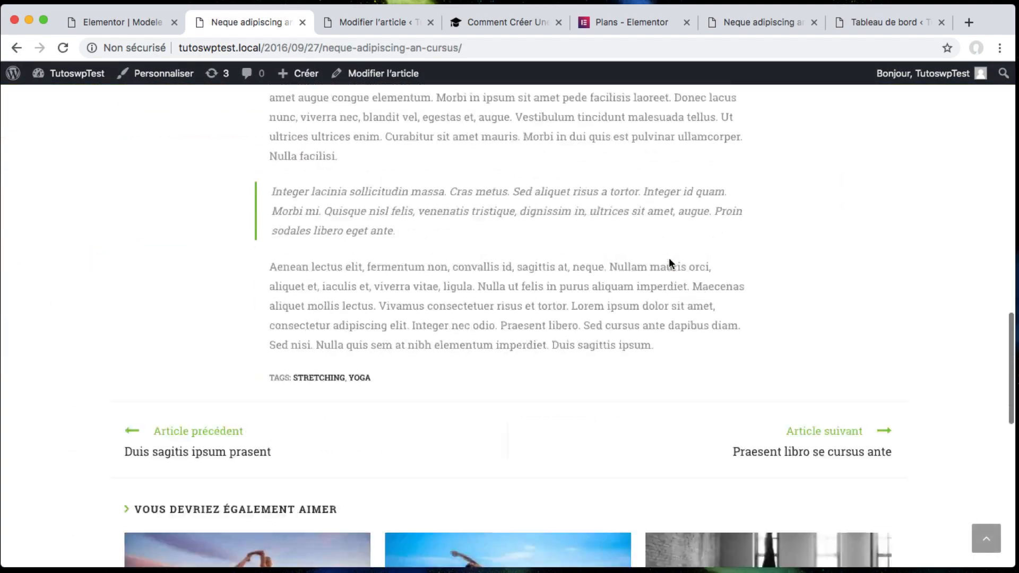
scroll(670, 263, "up", 20)
scroll(670, 262, "left", 5)
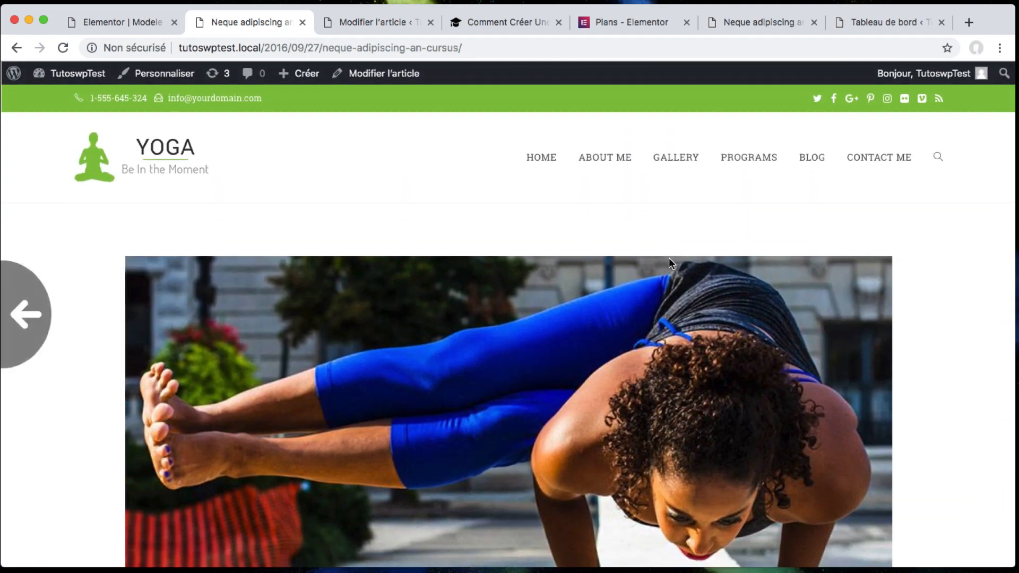
Start publishing the template from the Elementor editor and search for "neque" among the articles of the Include condition
left_click(123, 24)
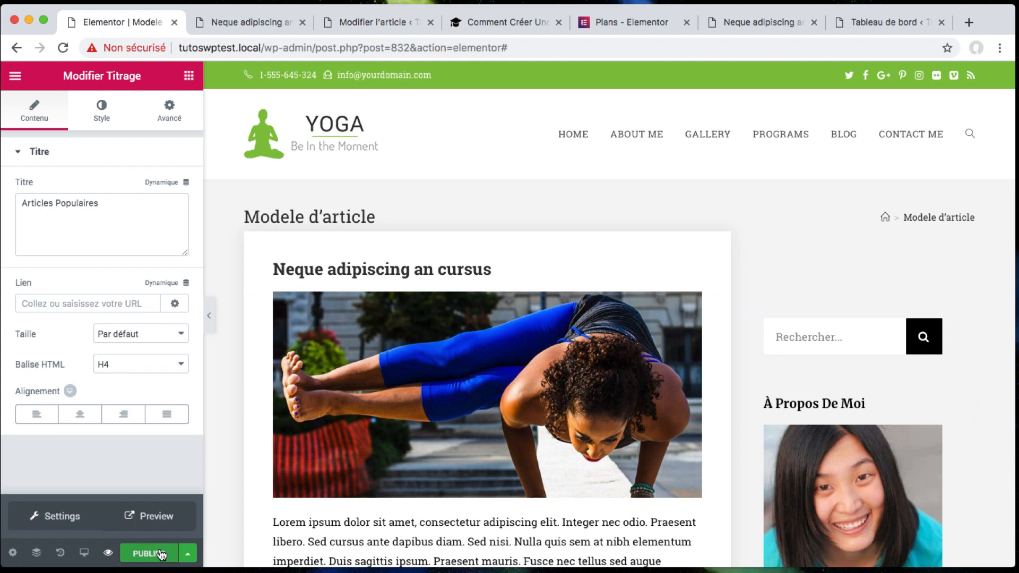
left_click(148, 553)
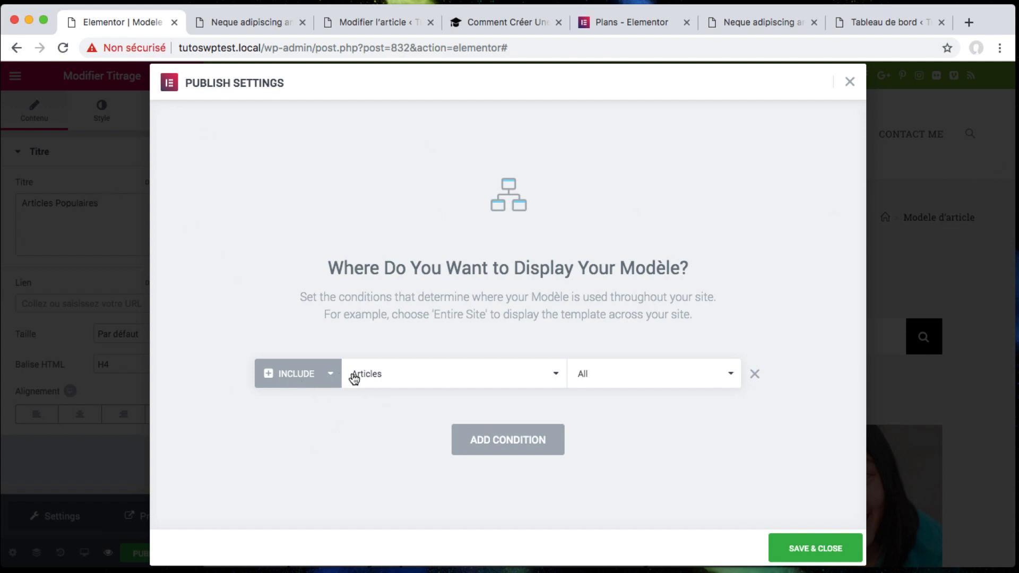
left_click(602, 378)
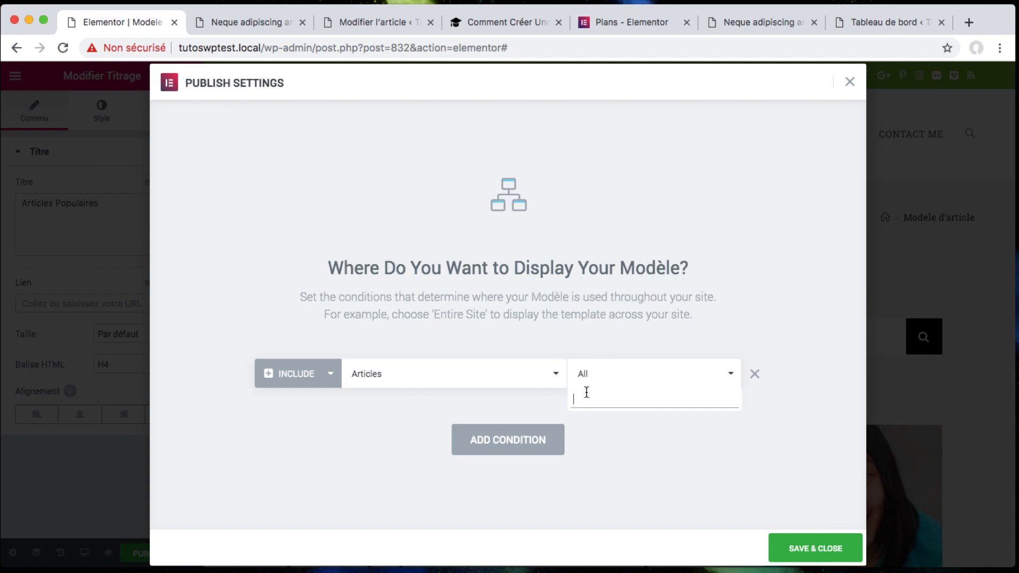
type("neque")
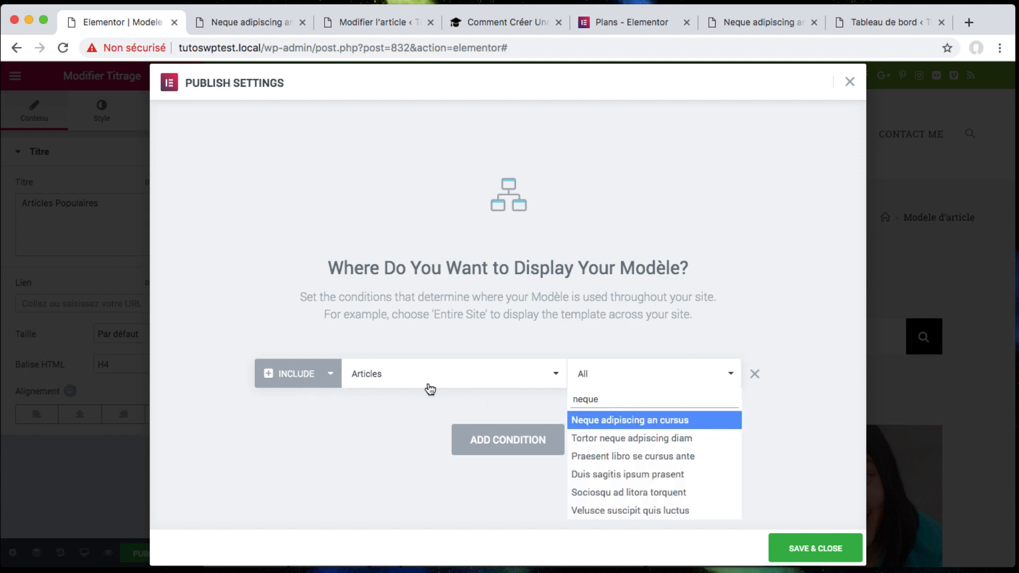
left_click(522, 402)
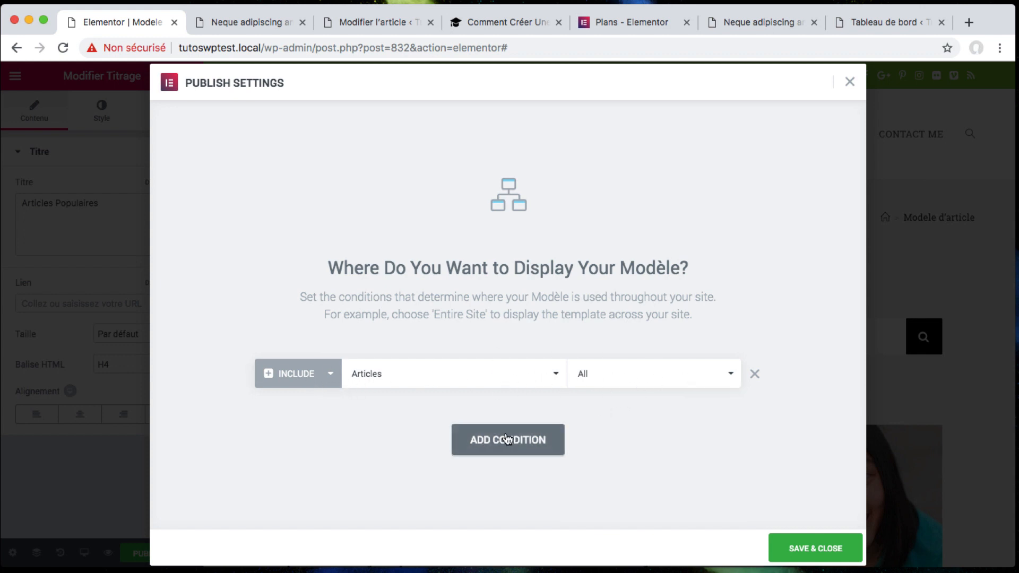
Try a second display condition that excludes Articles, view its article choice, and remove that condition
left_click(524, 439)
left_click(290, 421)
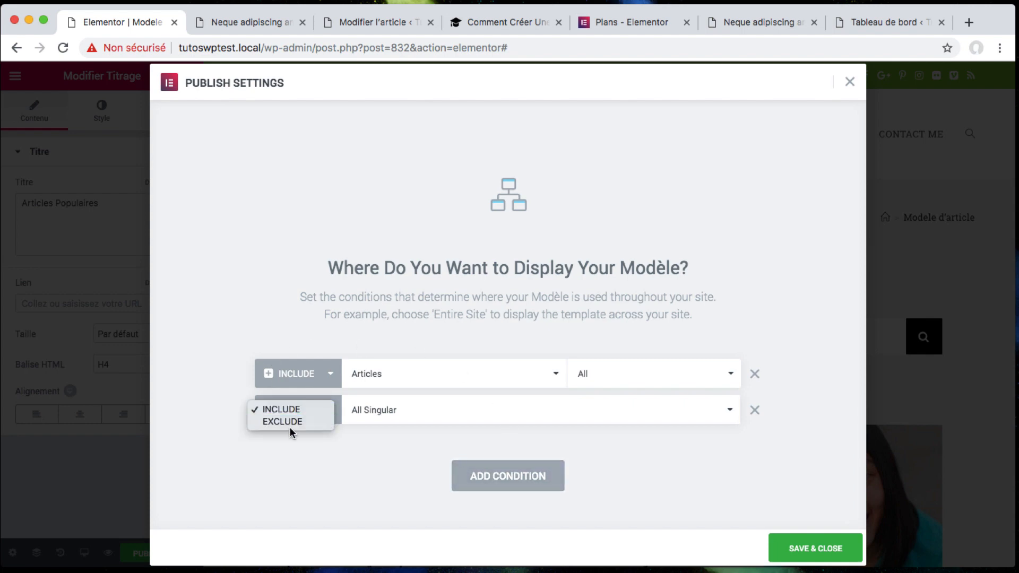
left_click(278, 421)
left_click(395, 416)
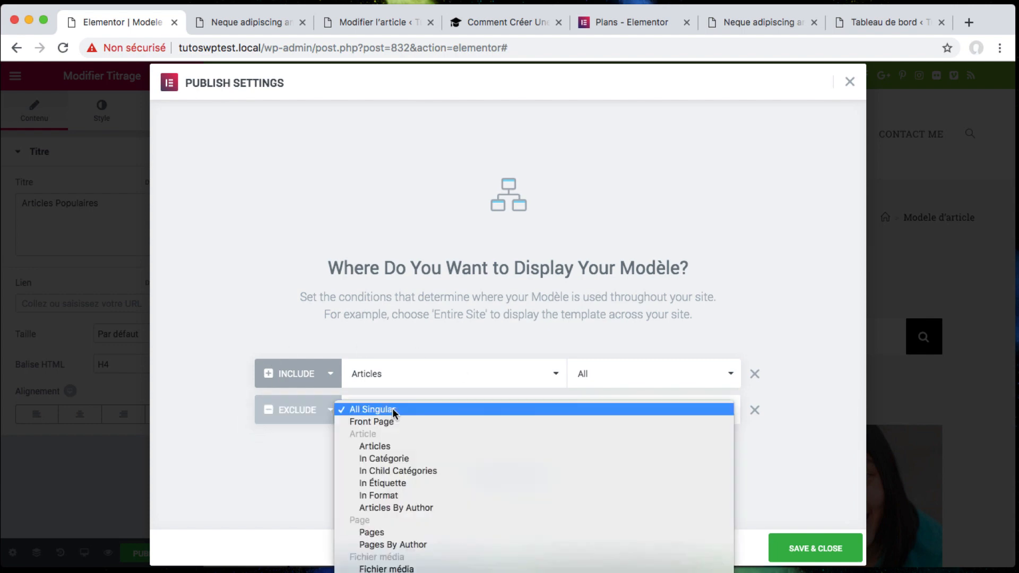
left_click(412, 445)
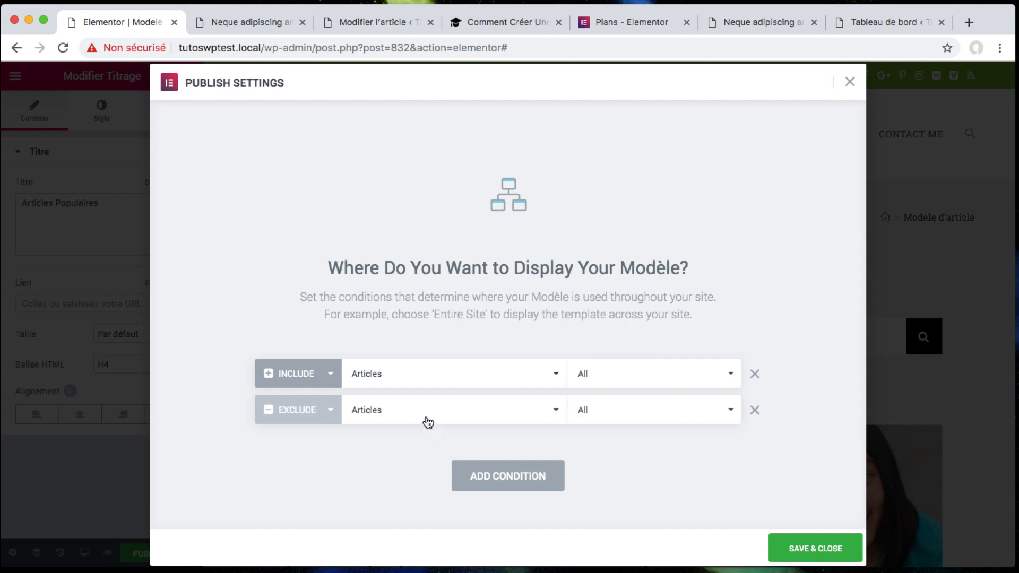
left_click(612, 423)
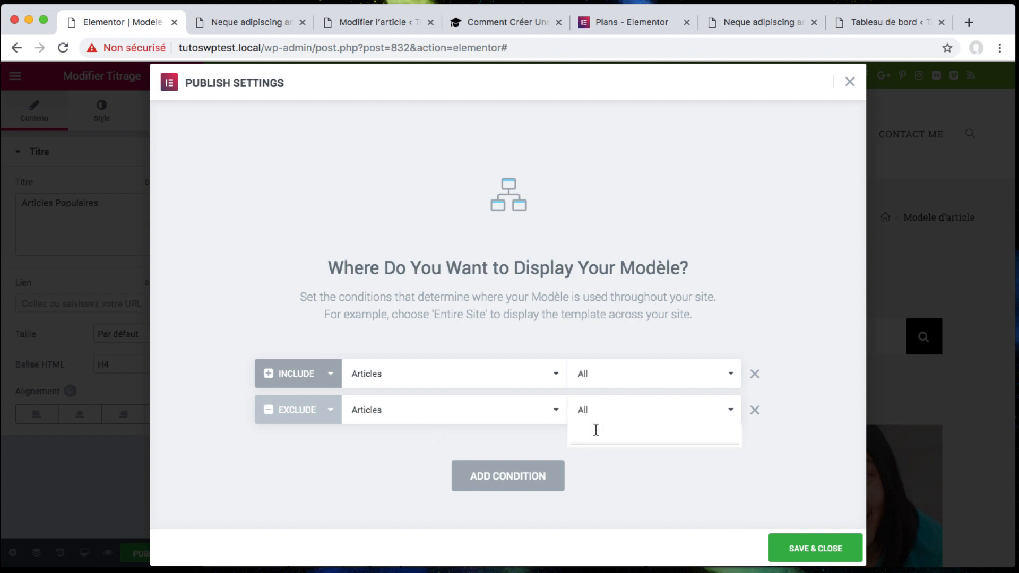
left_click(519, 430)
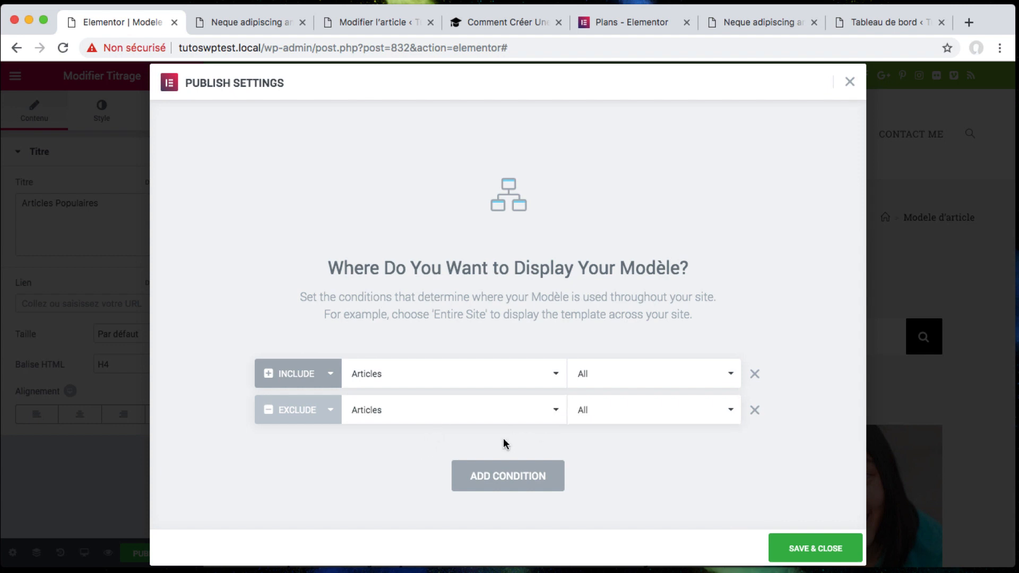
left_click(754, 410)
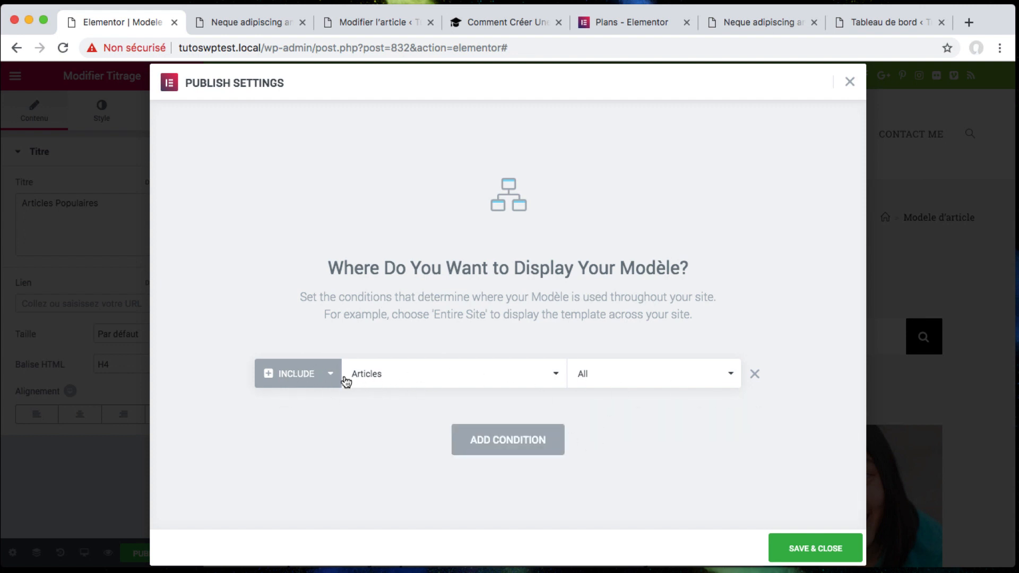
Save the display condition including all Articles to publish the template, and check the preview of the "Neque adipiscing an cursus" article
left_click(807, 550)
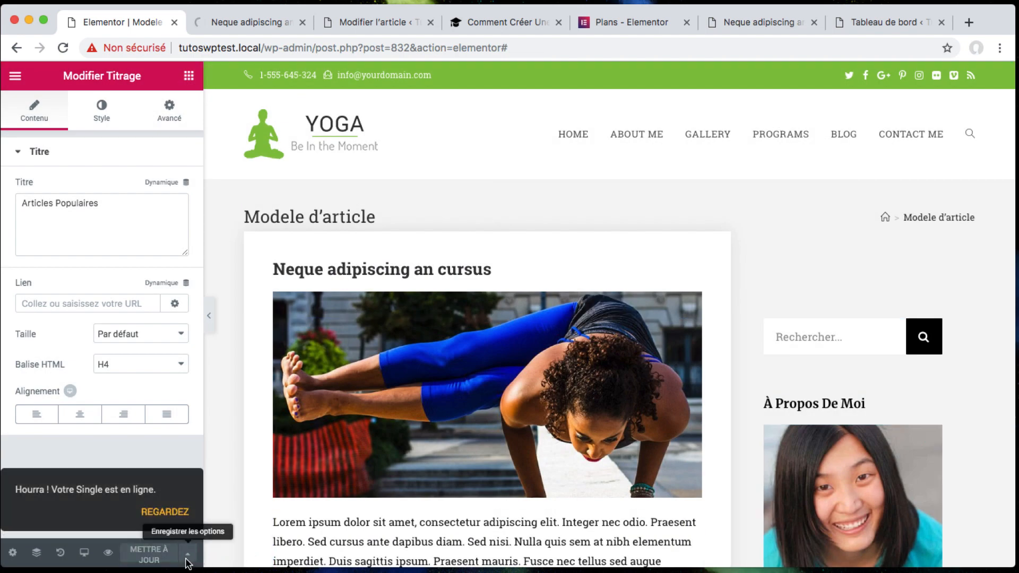
left_click(165, 520)
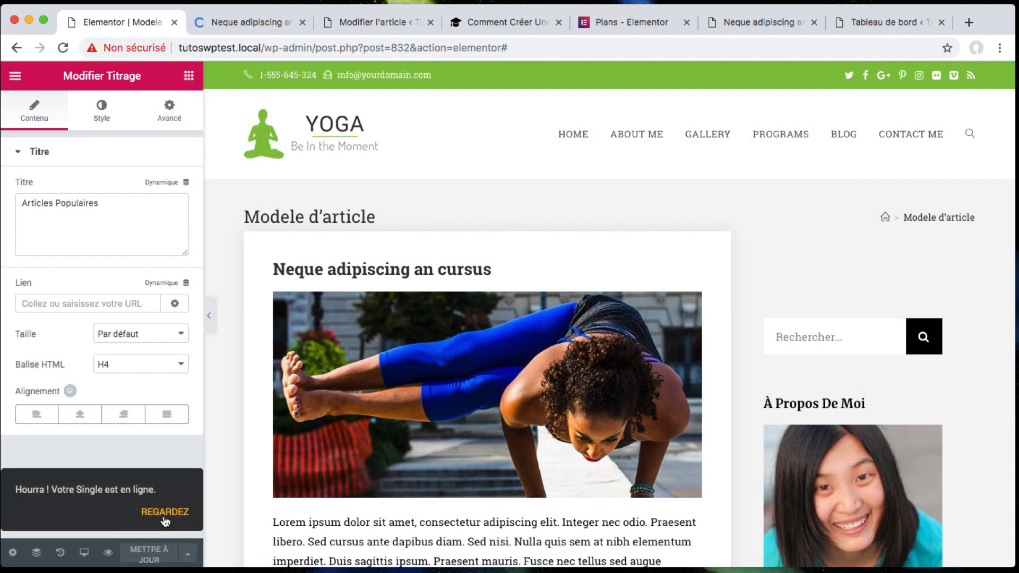
left_click(247, 29)
scroll(548, 298, "down", 20)
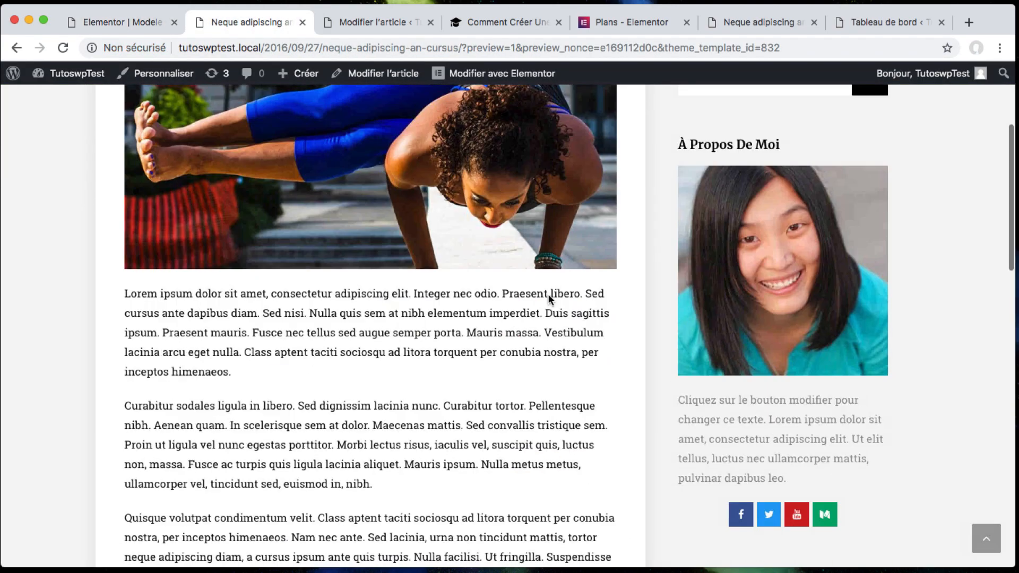
scroll(548, 297, "up", 8)
scroll(547, 294, "up", 12)
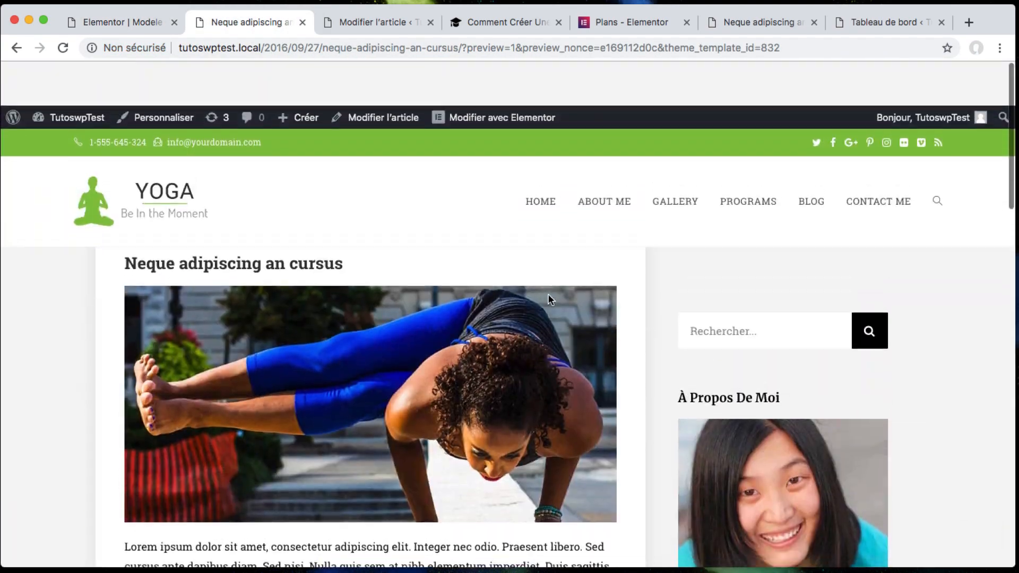
Open the "Neque adipiscing an cursus" article from the site's blog page and examine its content and sidebar with the published template
left_click(810, 161)
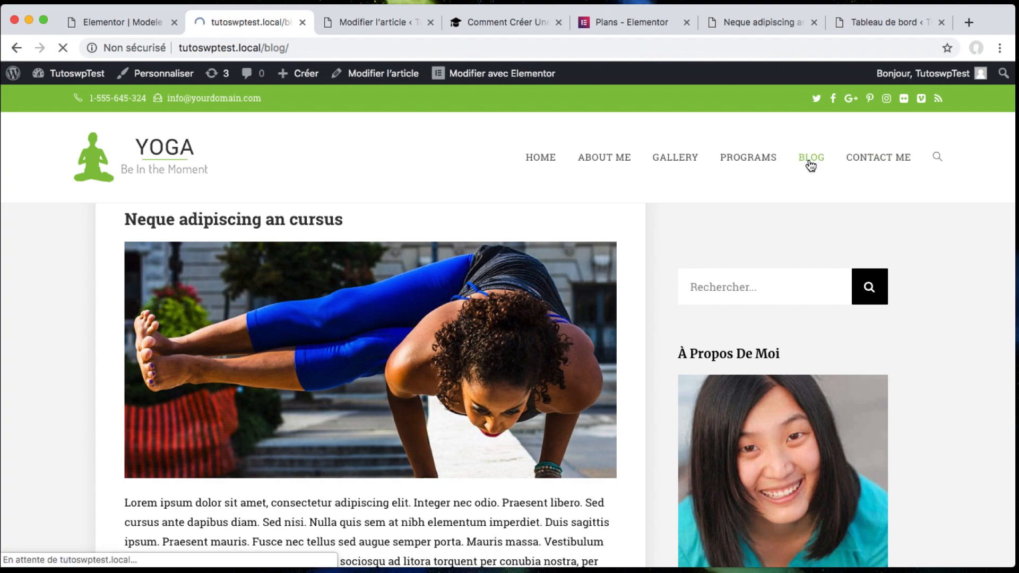
scroll(485, 368, "down", 15)
scroll(485, 371, "down", 2)
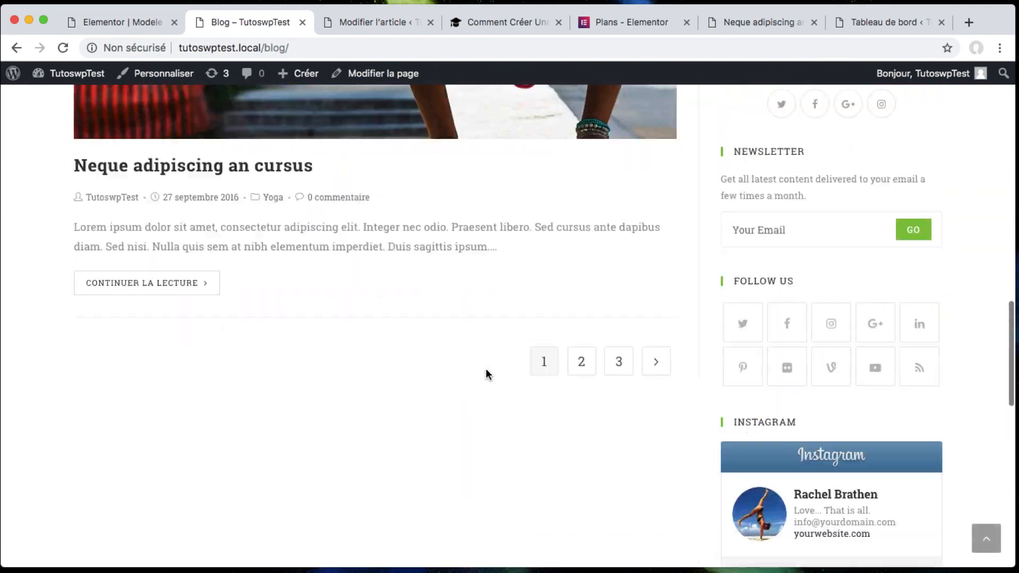
scroll(372, 369, "up", 3)
left_click(276, 342)
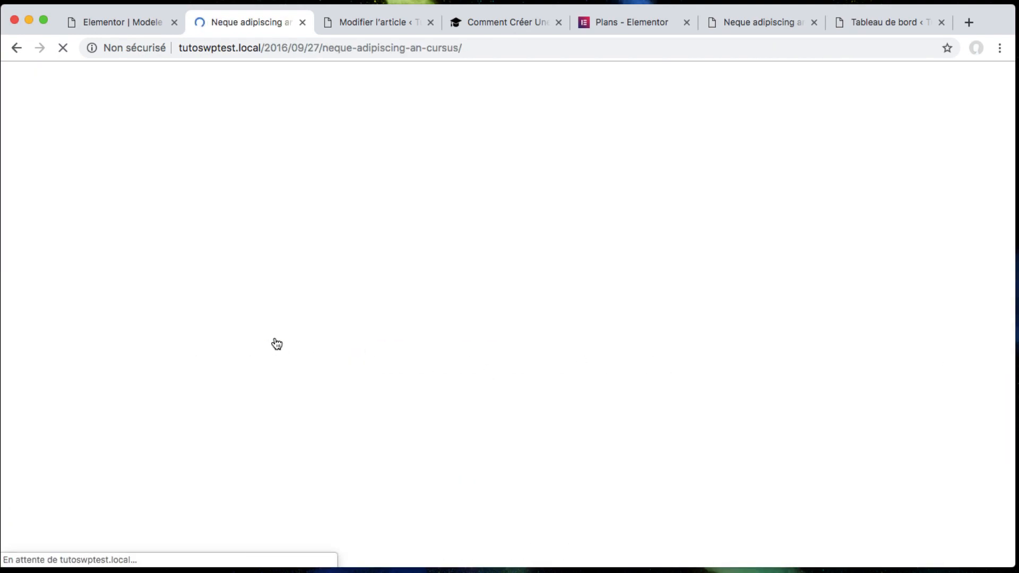
scroll(601, 348, "down", 5)
scroll(601, 345, "up", 6)
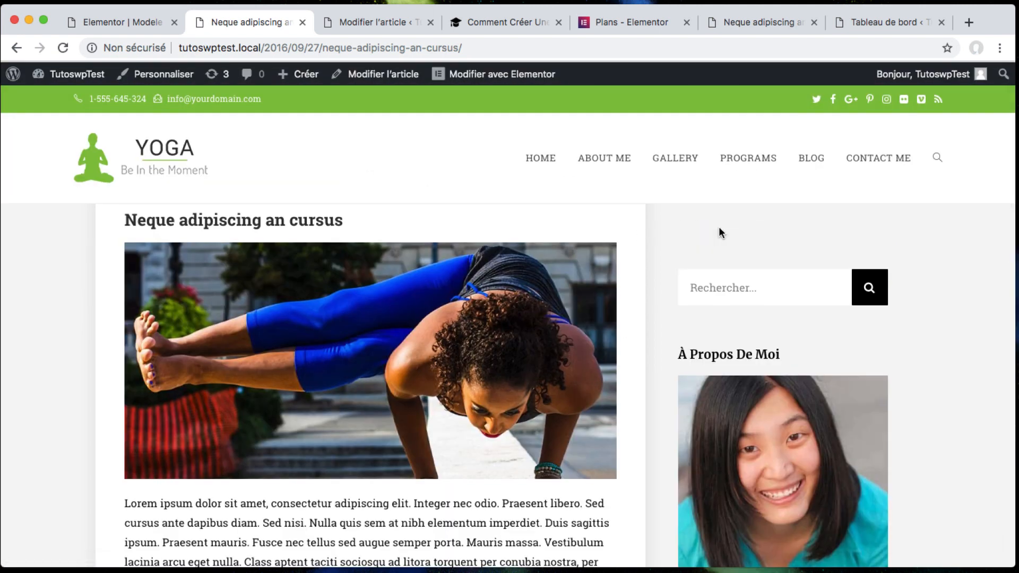
scroll(728, 341, "down", 8)
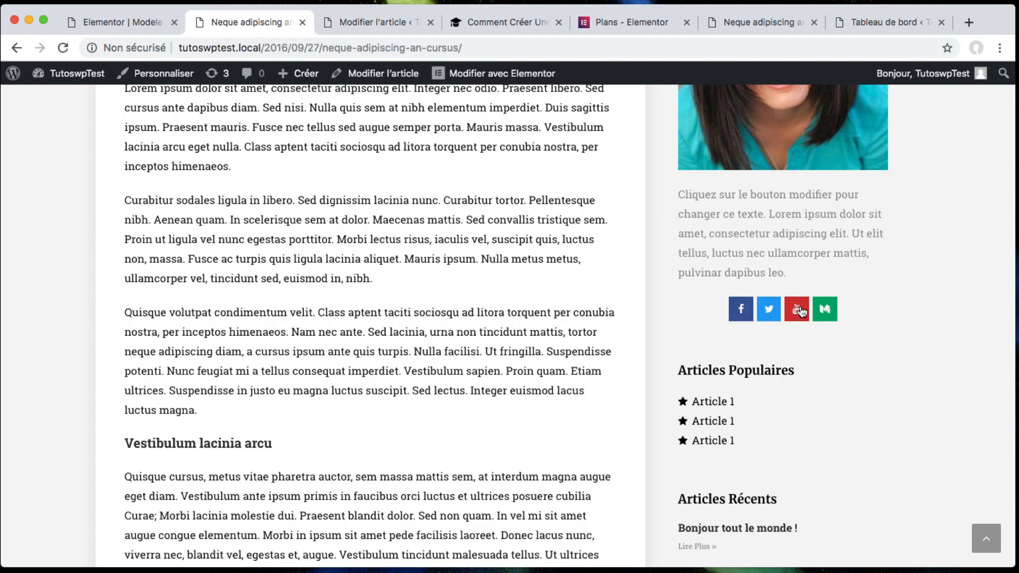
scroll(800, 310, "up", 7)
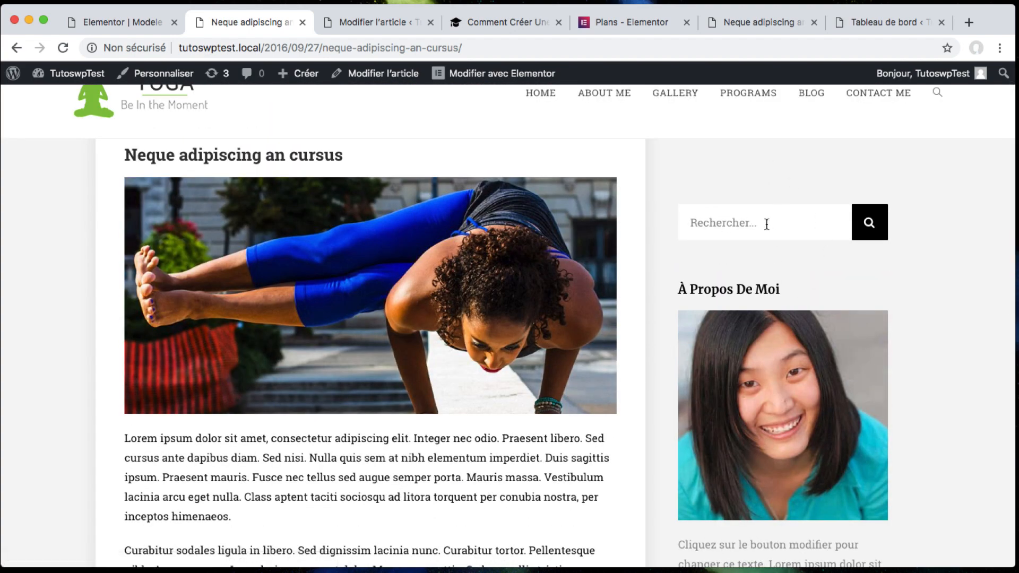
scroll(644, 263, "down", 15)
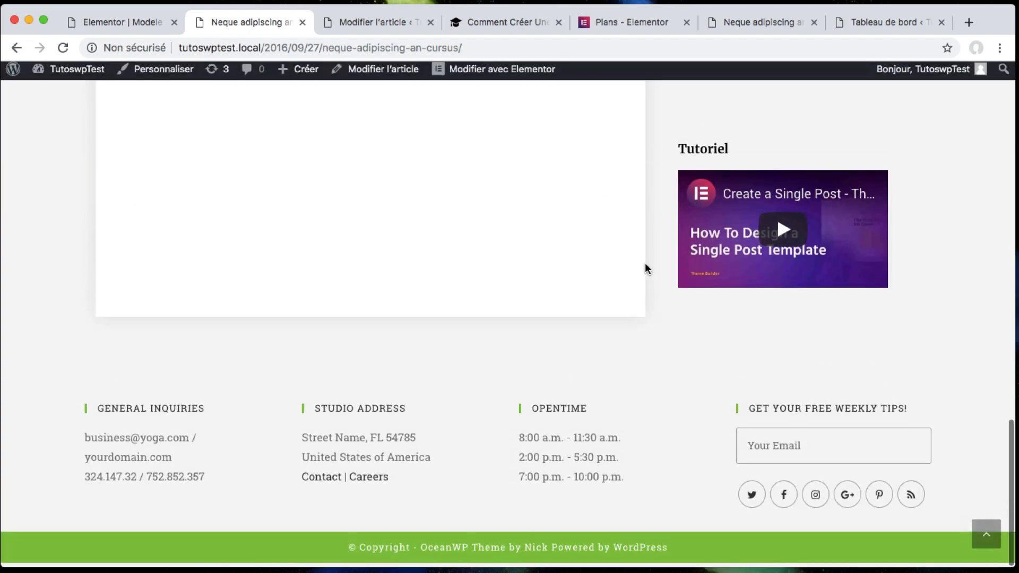
scroll(646, 269, "up", 17)
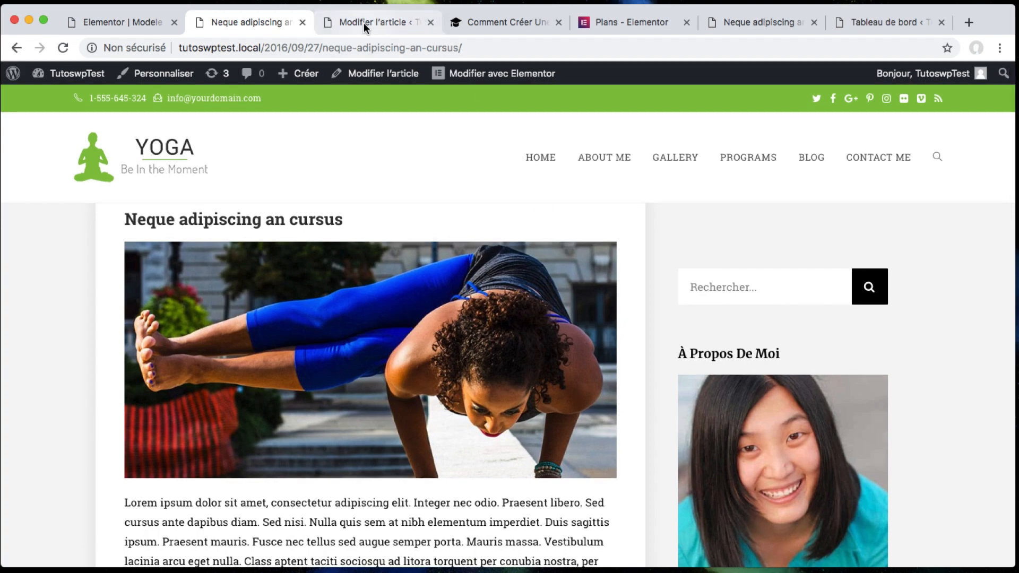
Go back to the blog page, open the "Praesent libro se cursus ante" article, and examine its title area and sidebars
scroll(242, 177, "left", 5)
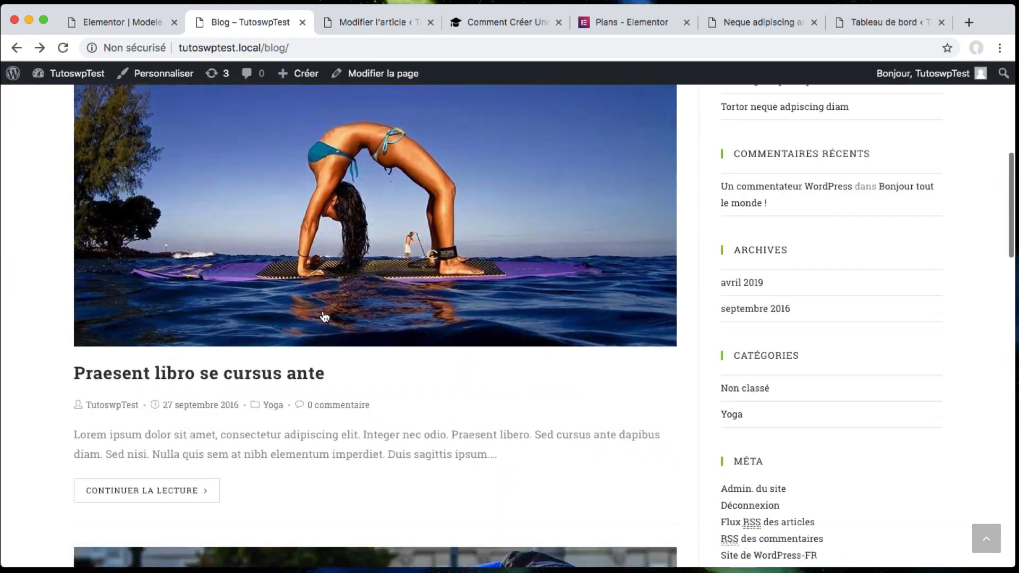
scroll(297, 323, "down", 1)
left_click(279, 335)
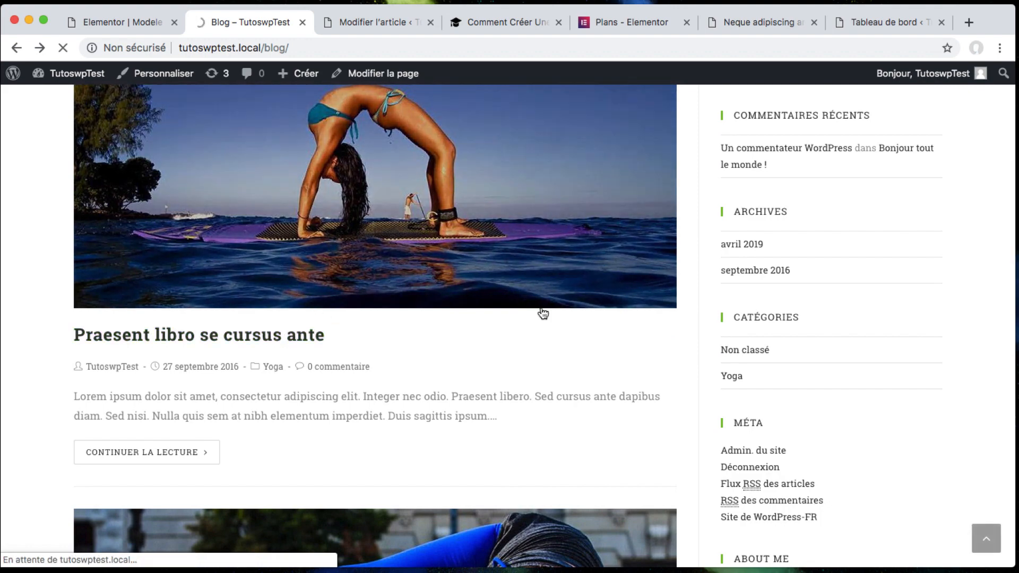
scroll(541, 314, "down", 3)
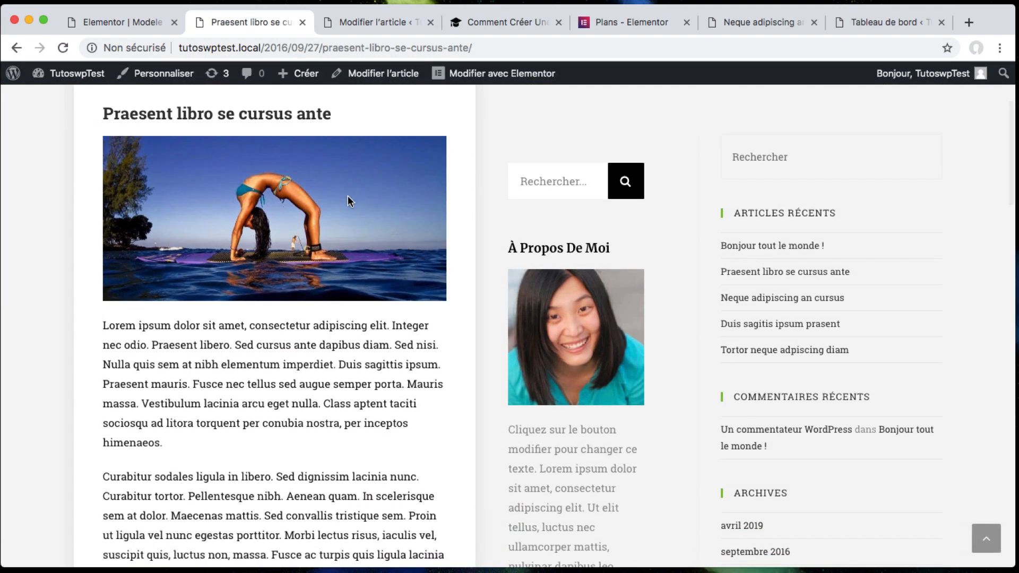
scroll(351, 196, "up", 3)
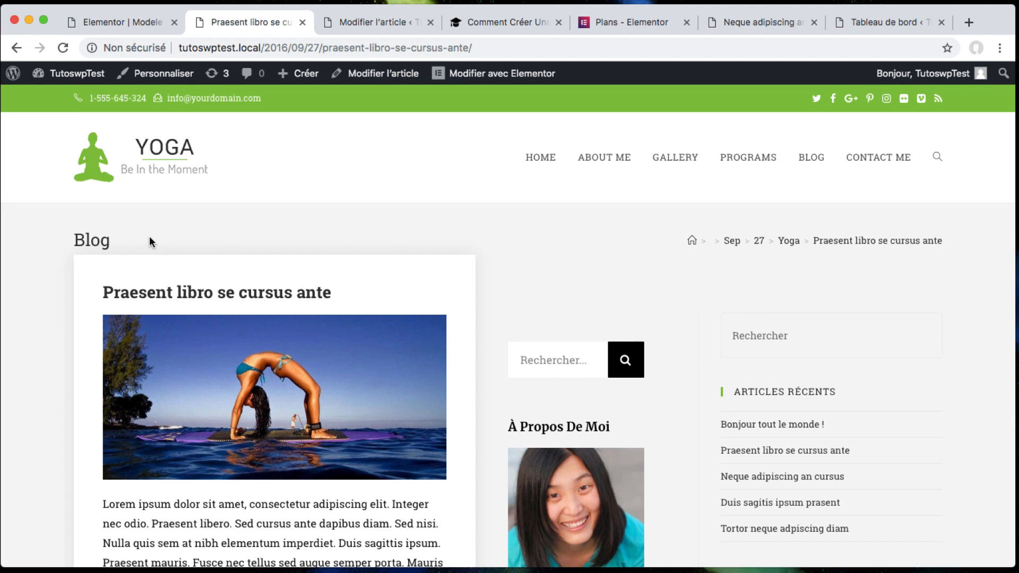
scroll(549, 281, "down", 4)
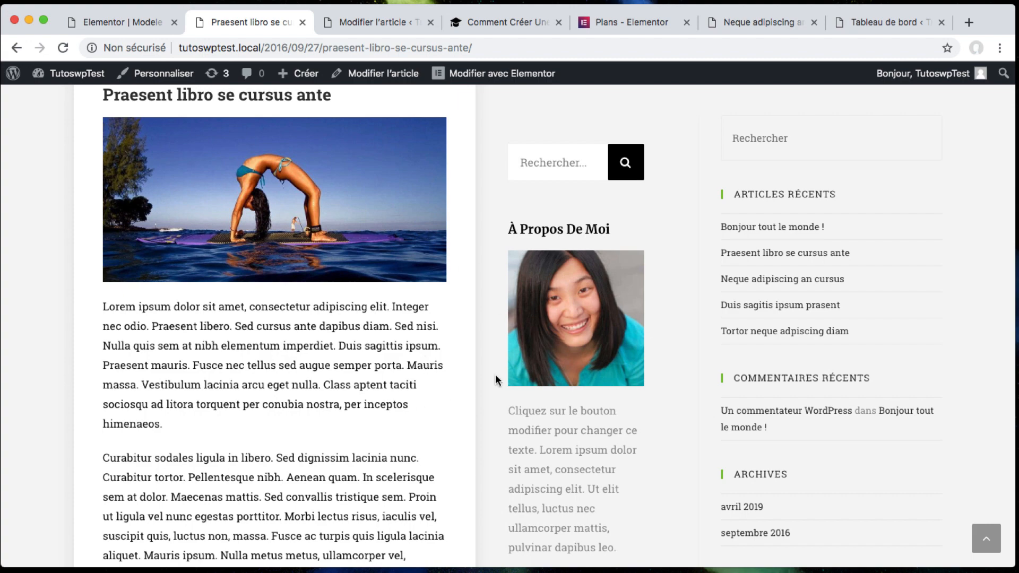
scroll(502, 325, "up", 4)
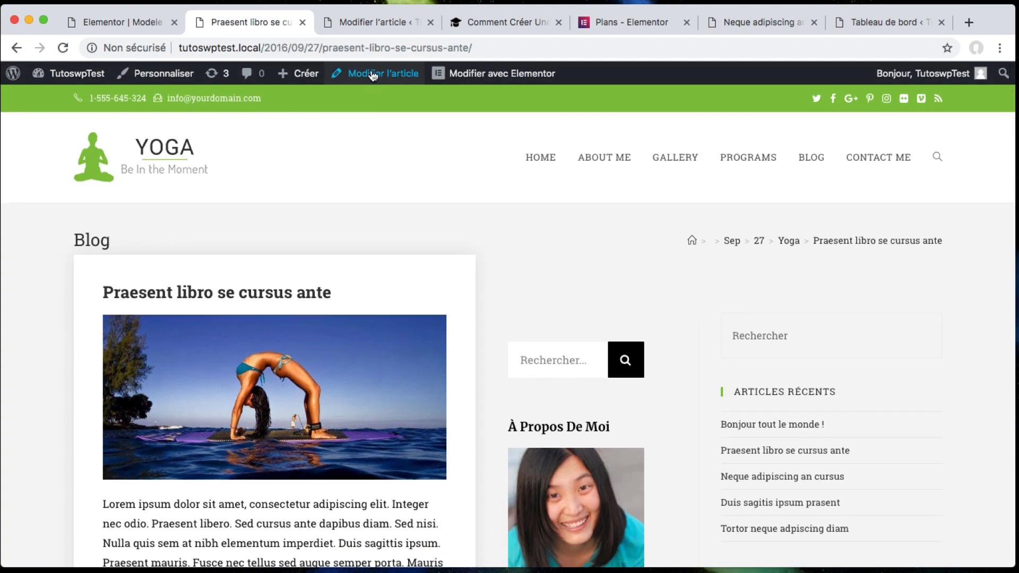
Open the "Praesent libro se cursus ante" article for editing and disable "Afficher le fil d'Ariane" in its OceanWP settings
left_click(373, 75)
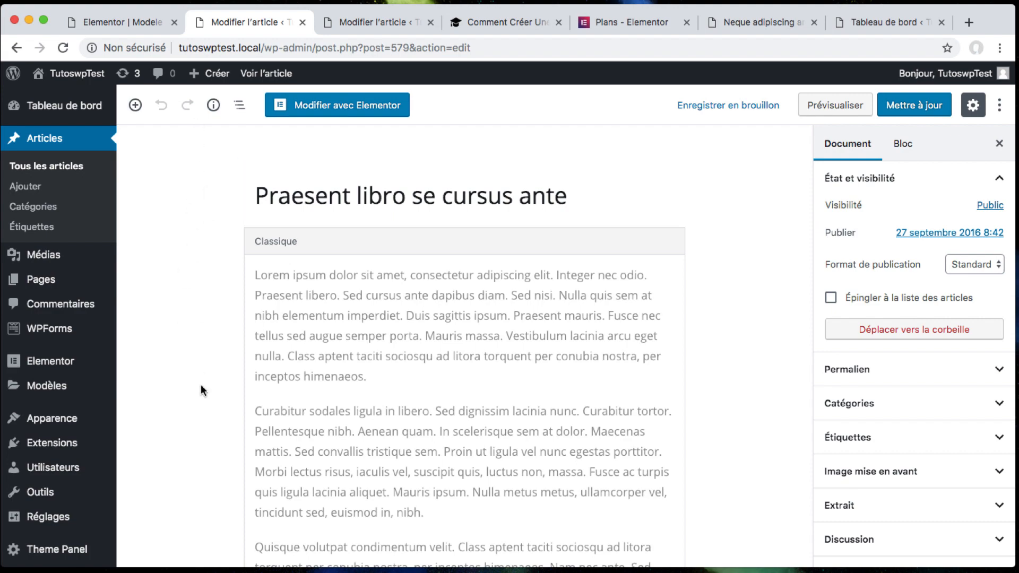
scroll(201, 384, "down", 15)
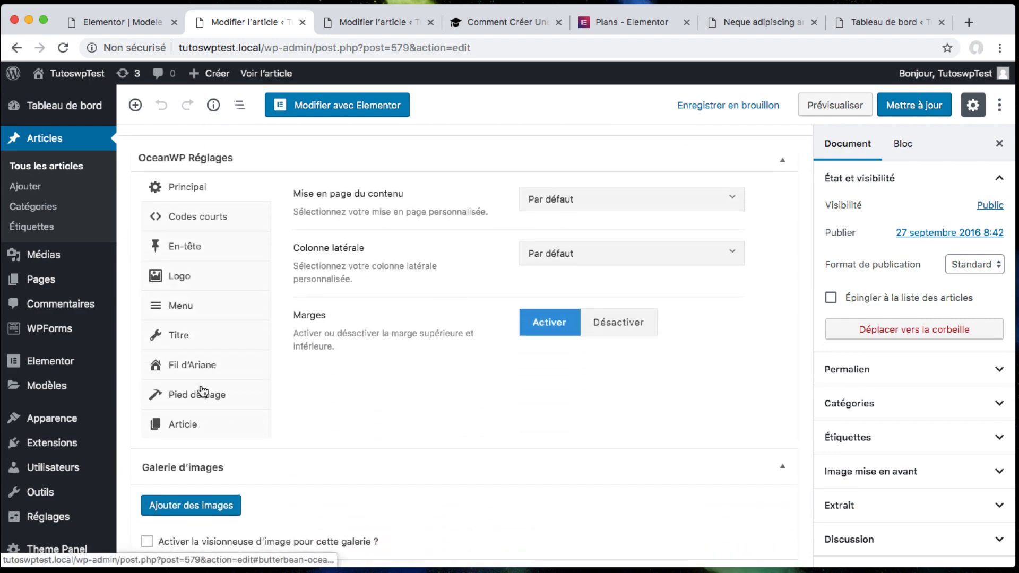
left_click(211, 366)
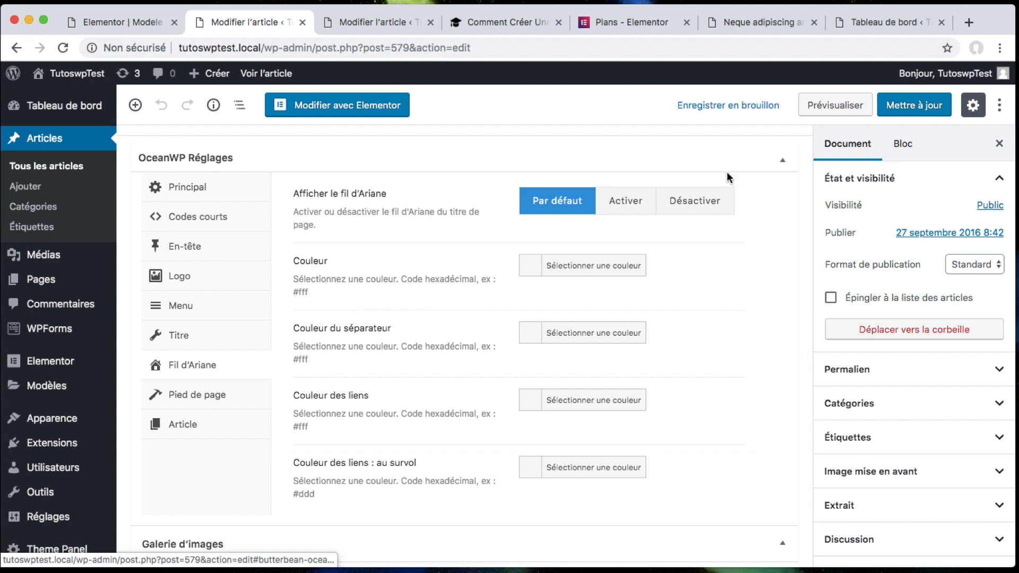
left_click(689, 202)
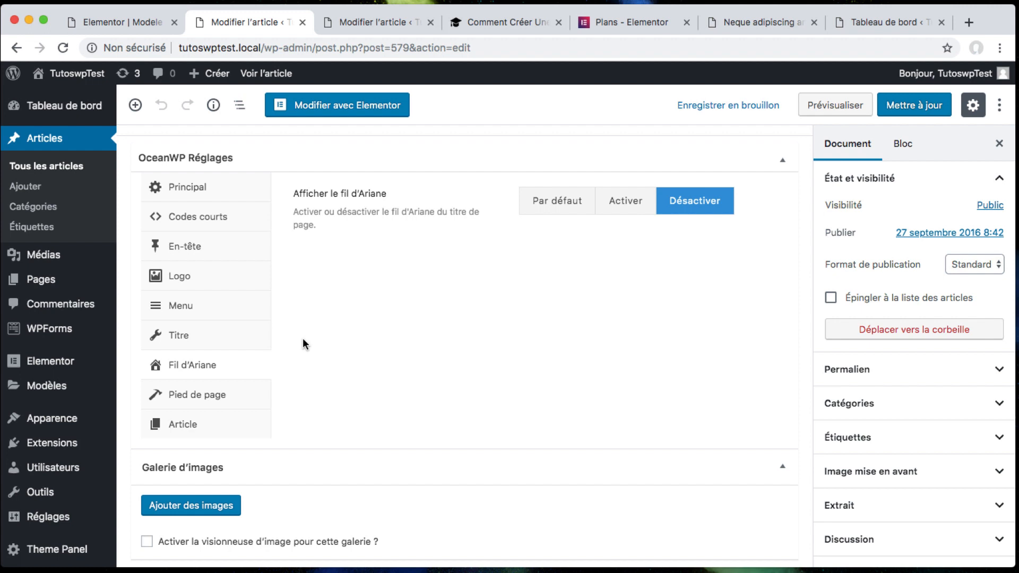
Disable "Afficher le titre de la page" in the OceanWP settings, update the article, and check it on the site
left_click(219, 342)
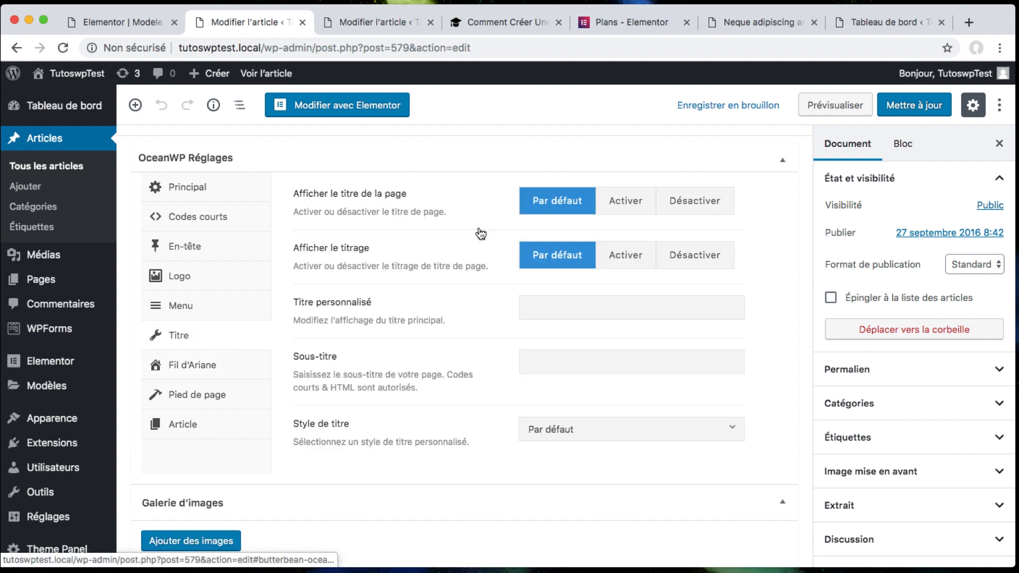
left_click(719, 207)
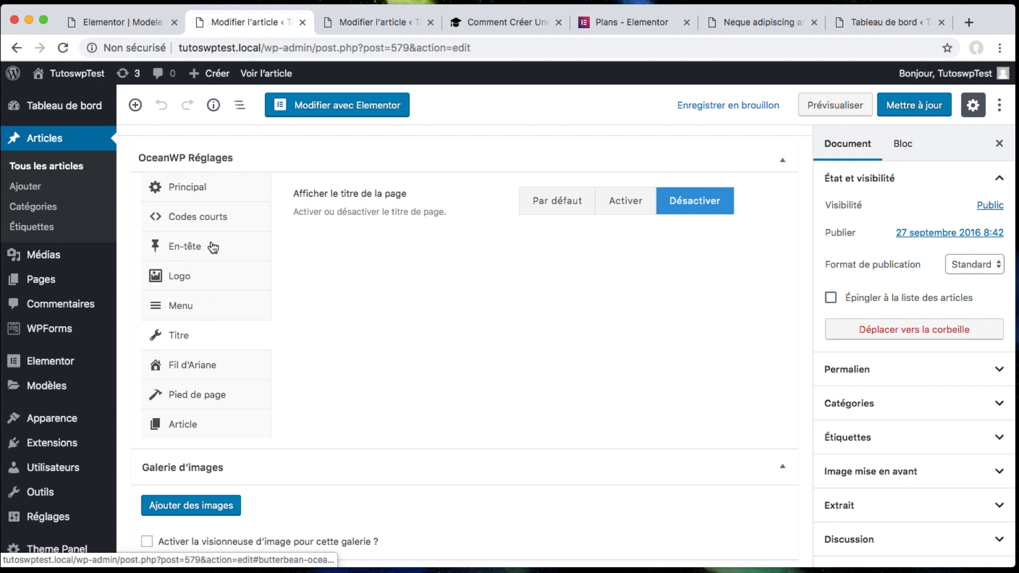
left_click(916, 106)
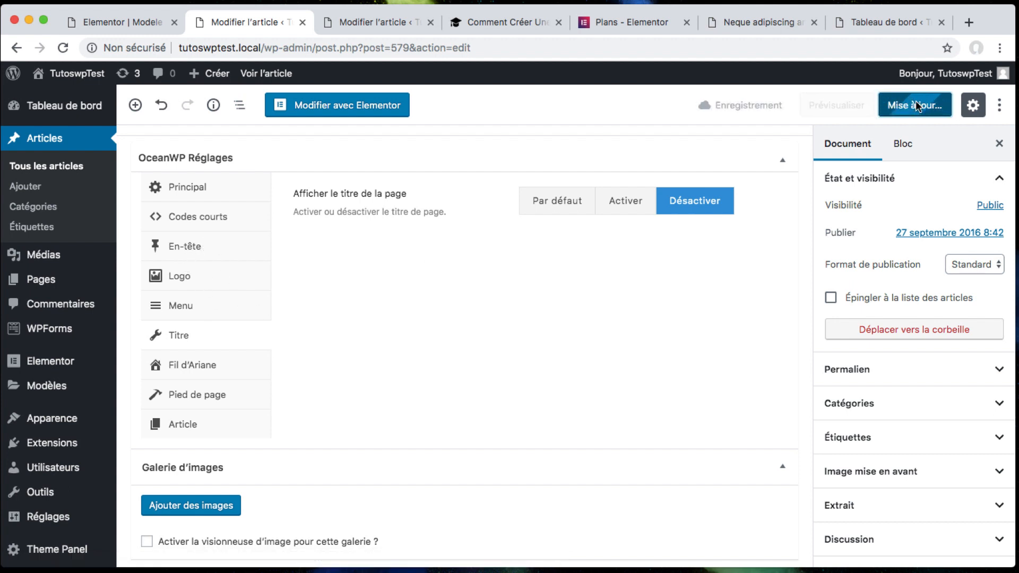
left_click(264, 146)
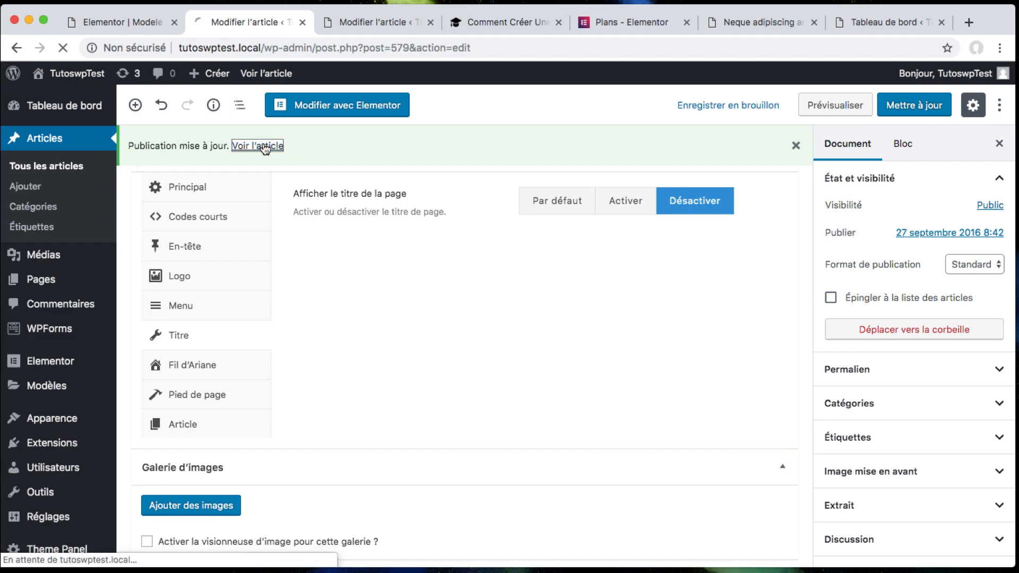
scroll(488, 444, "down", 10)
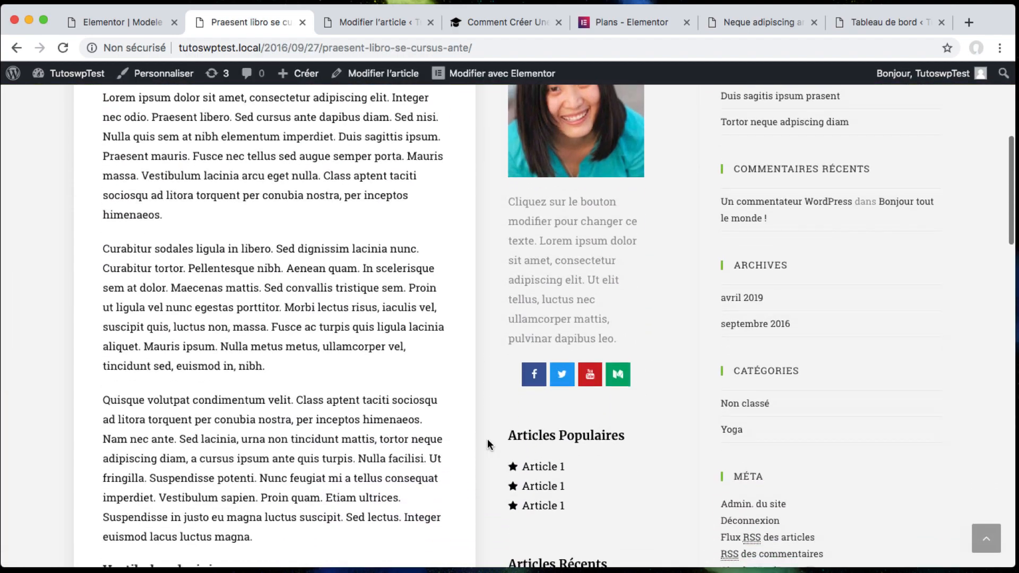
scroll(487, 438, "down", 5)
scroll(487, 438, "up", 20)
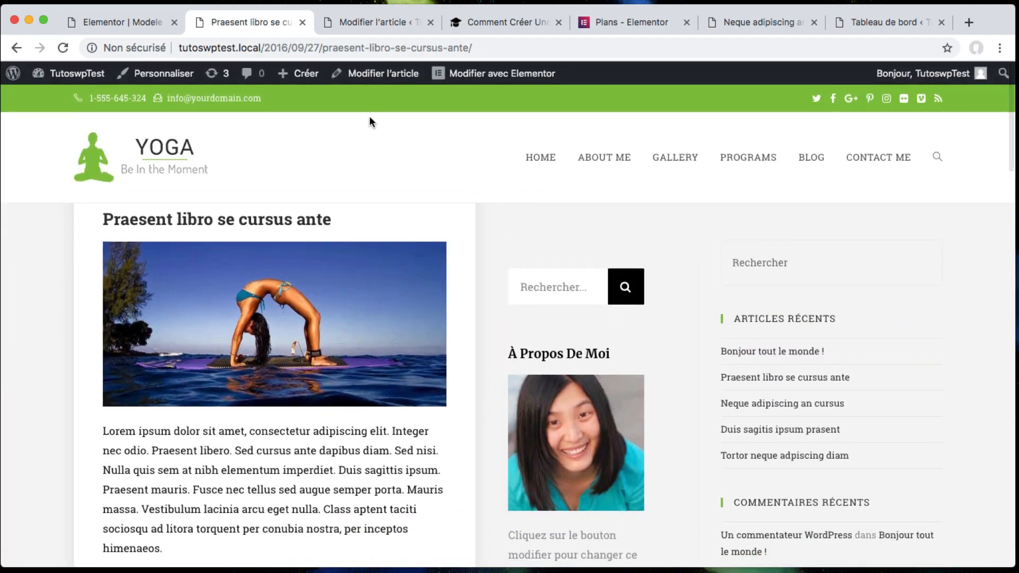
Reopen the article for editing, set its OceanWP content layout to "Pleine largeur", and update it
left_click(379, 73)
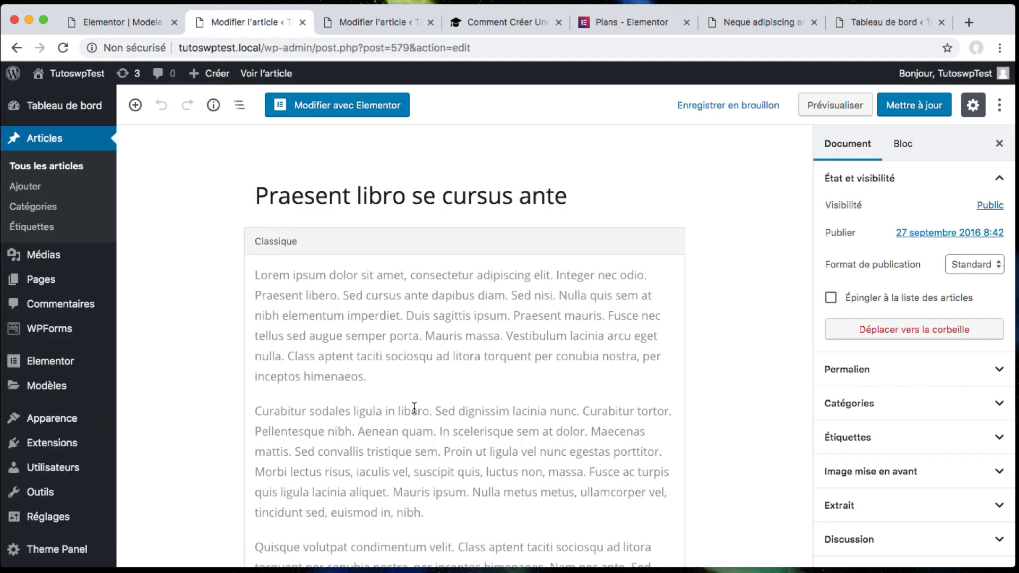
scroll(192, 460, "down", 4)
scroll(193, 459, "down", 5)
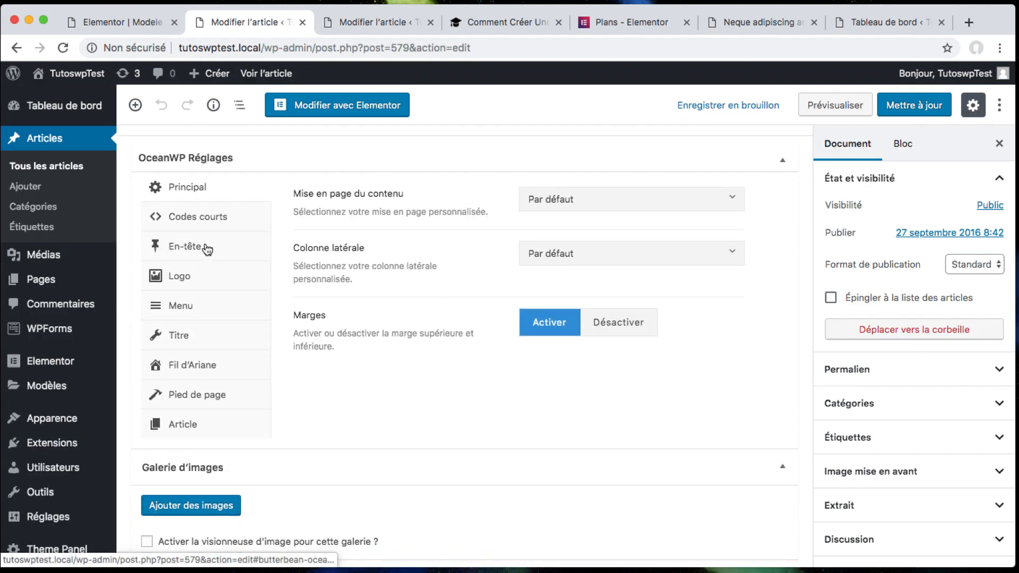
left_click(644, 202)
left_click(597, 308)
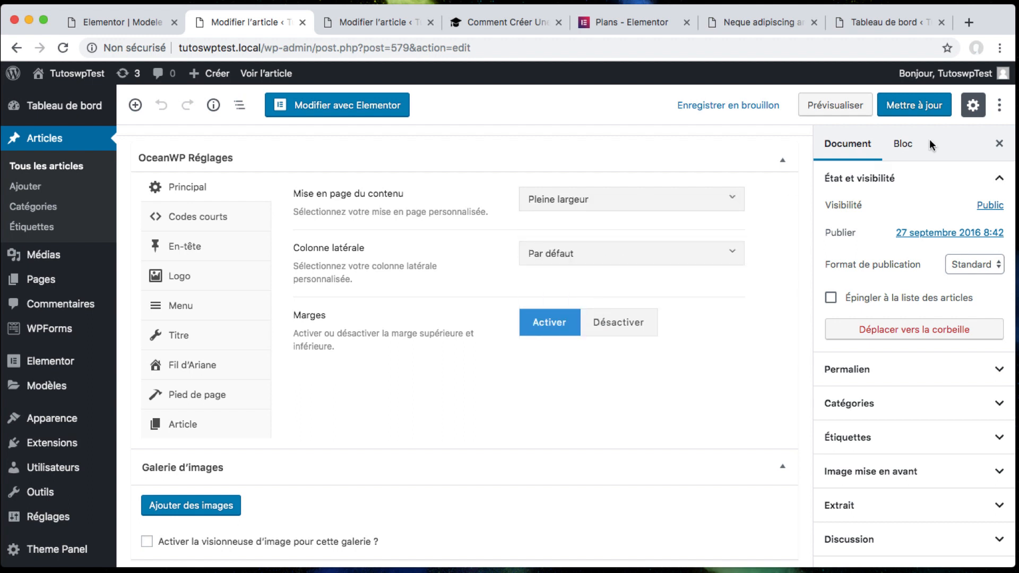
left_click(915, 109)
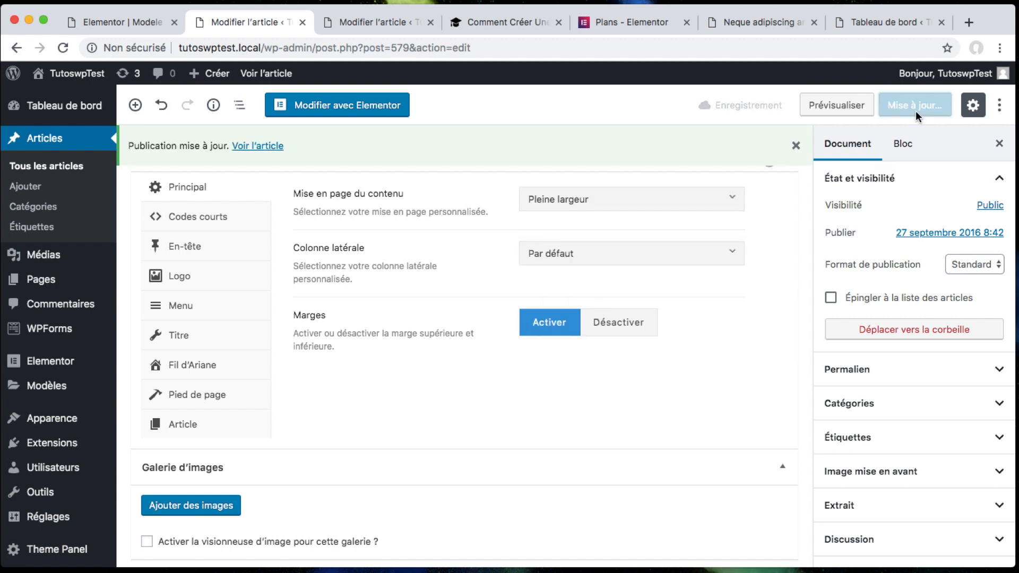
View the updated "Praesent libro se cursus ante" article on the site and check its full-width layout from end to end
left_click(242, 147)
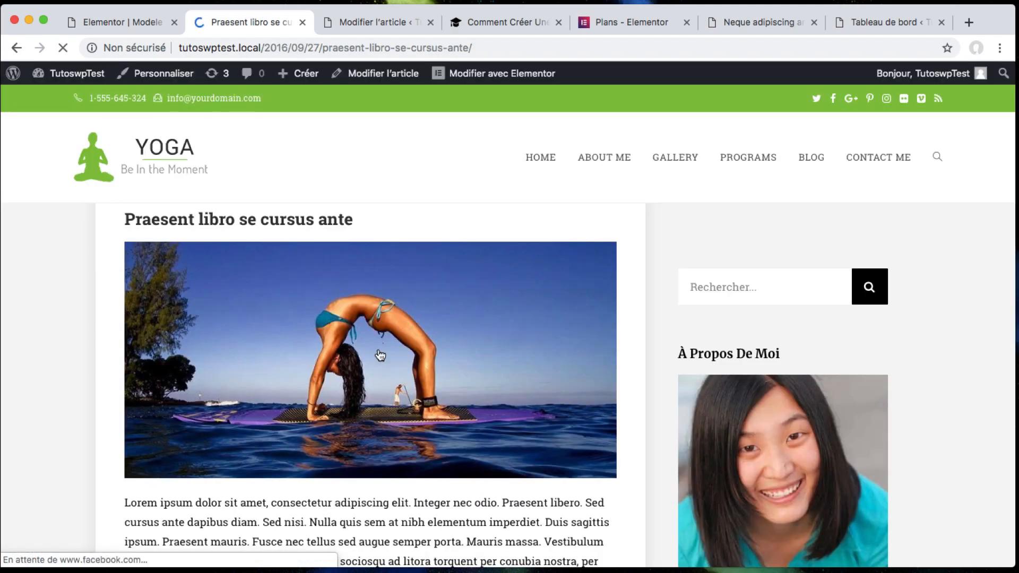
scroll(371, 366, "down", 20)
scroll(371, 370, "up", 20)
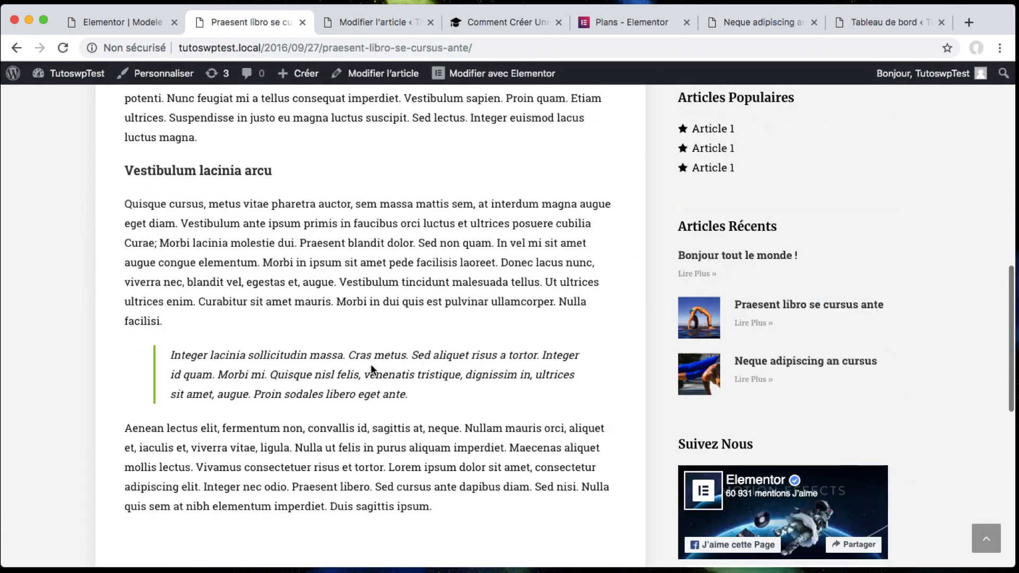
scroll(617, 265, "down", 20)
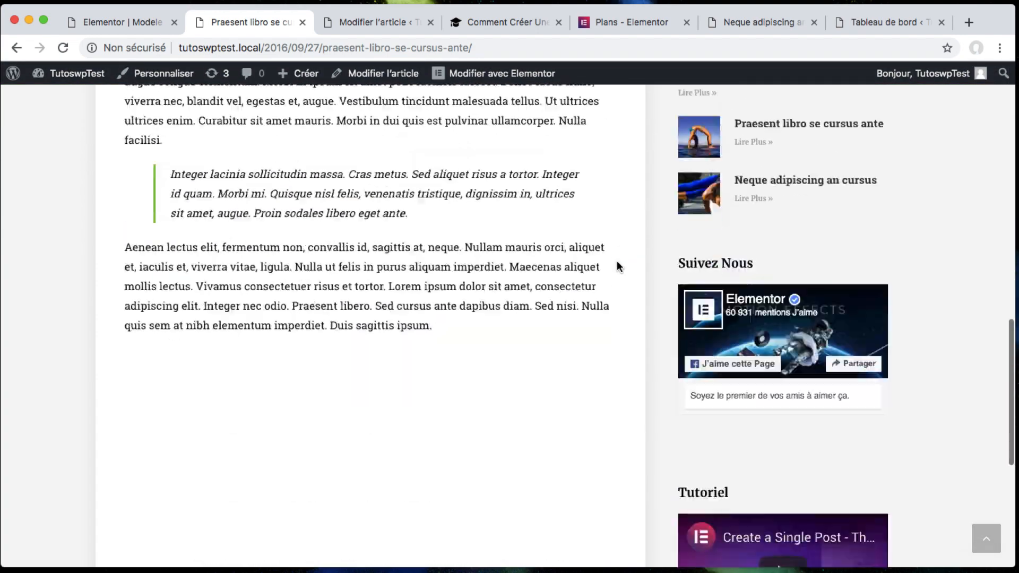
Go to the second page of the site's blog and open the "Tortor neque adpiscing diam" article
scroll(617, 265, "up", 20)
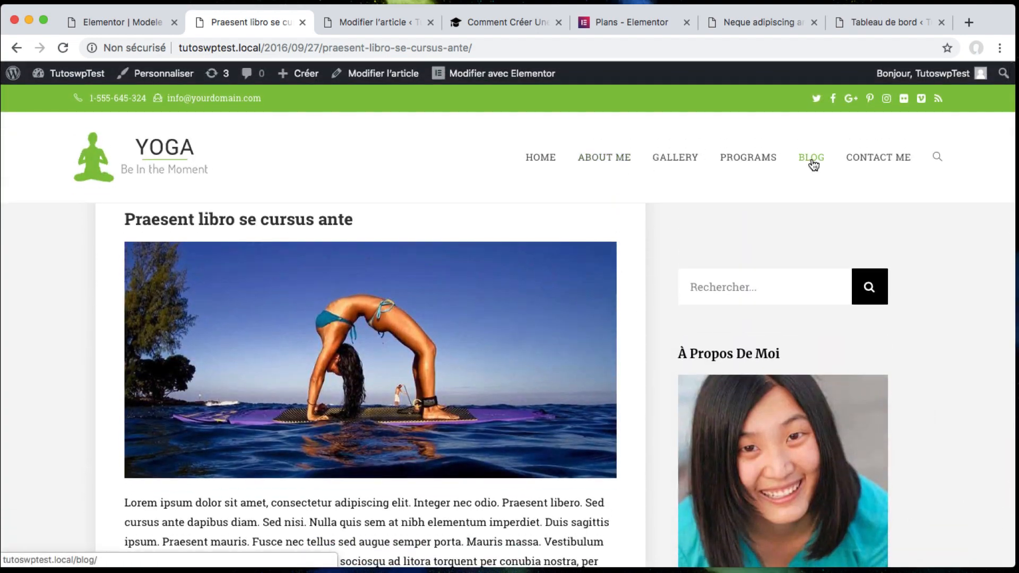
scroll(434, 327, "down", 8)
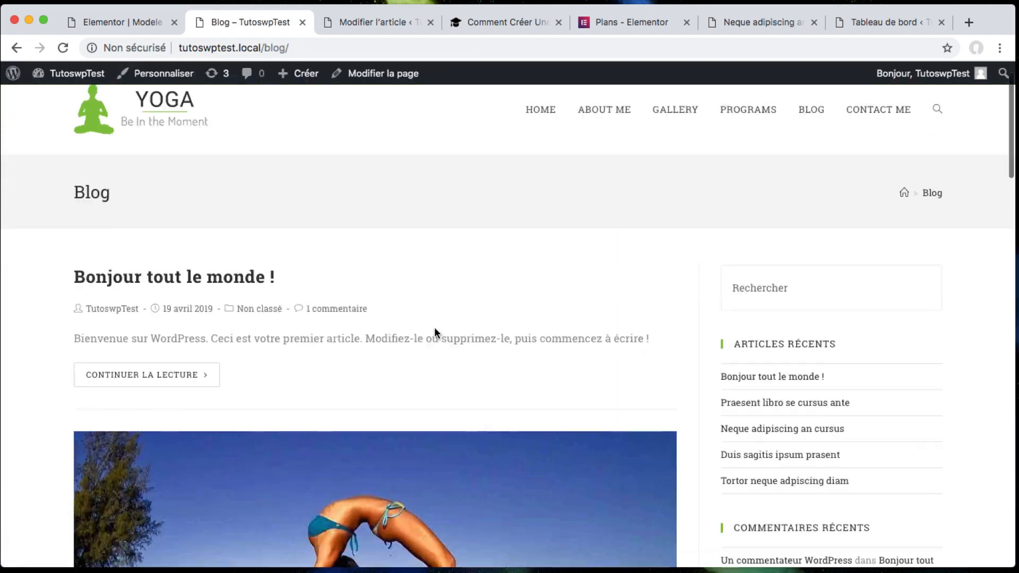
scroll(434, 326, "down", 15)
scroll(434, 327, "up", 6)
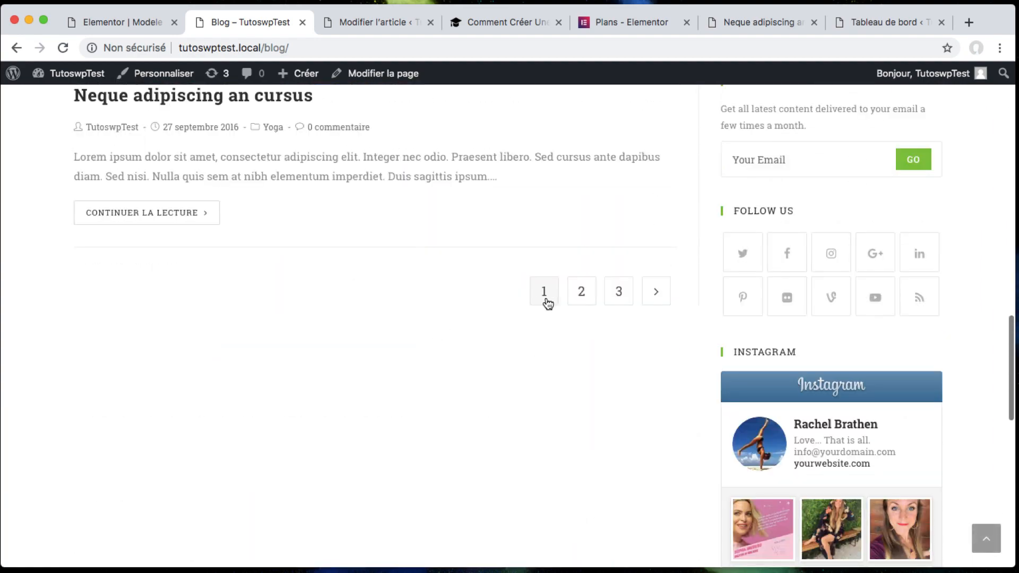
left_click(576, 297)
scroll(392, 298, "down", 12)
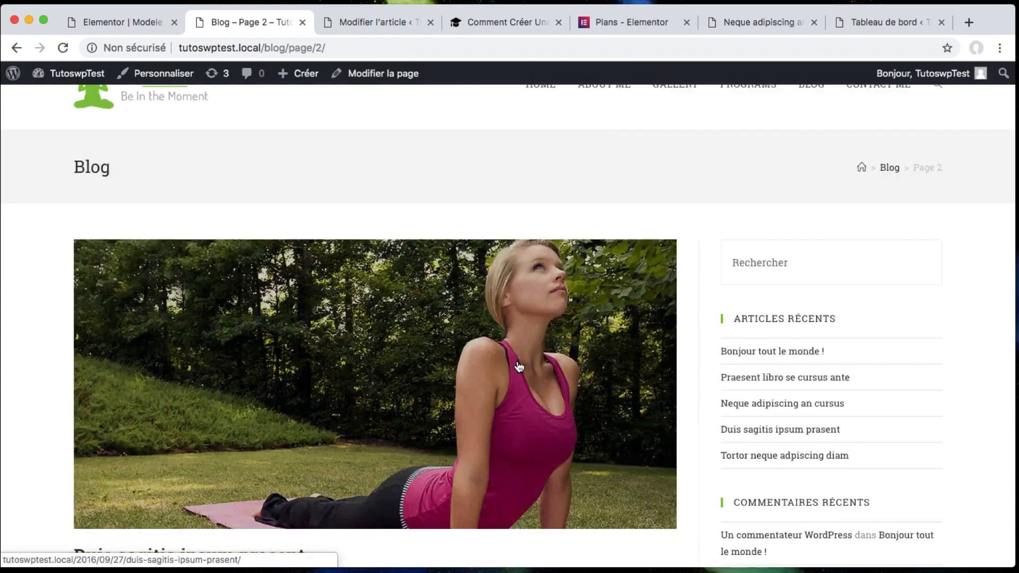
scroll(518, 366, "down", 1)
left_click(273, 331)
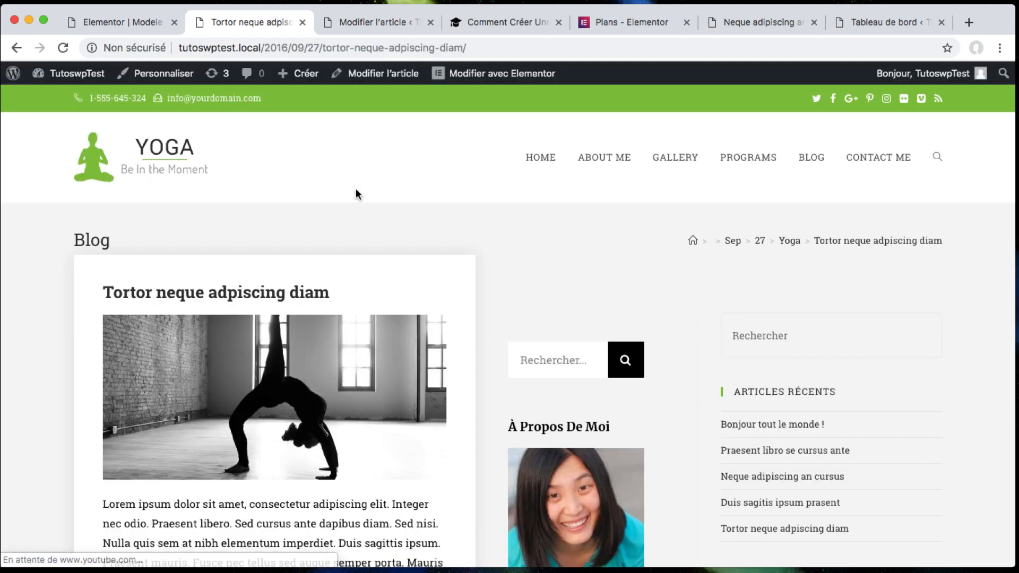
Edit the article to set its OceanWP content layout to "Pleine largeur", update it, and view it on the site
left_click(395, 80)
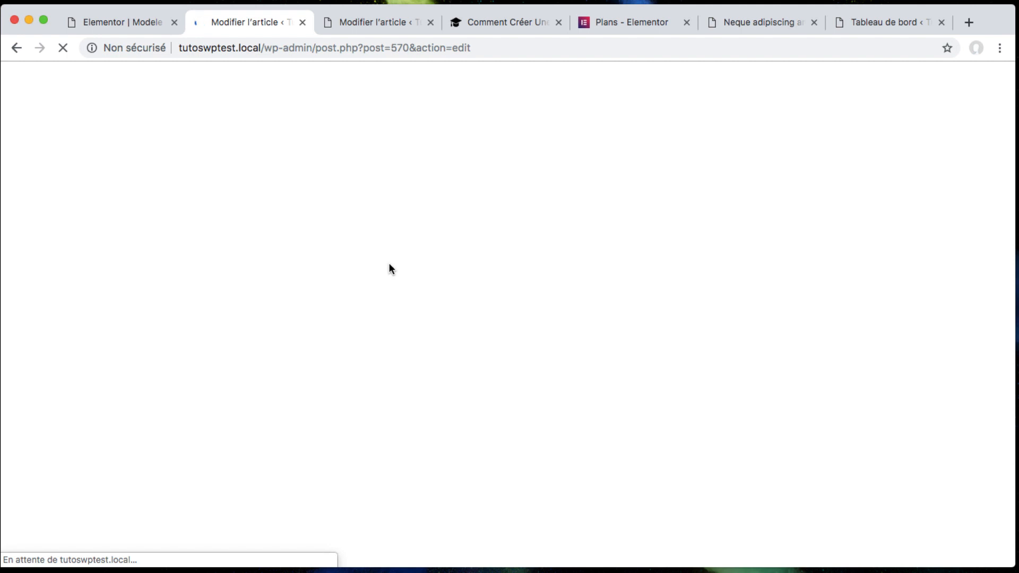
scroll(212, 326, "down", 15)
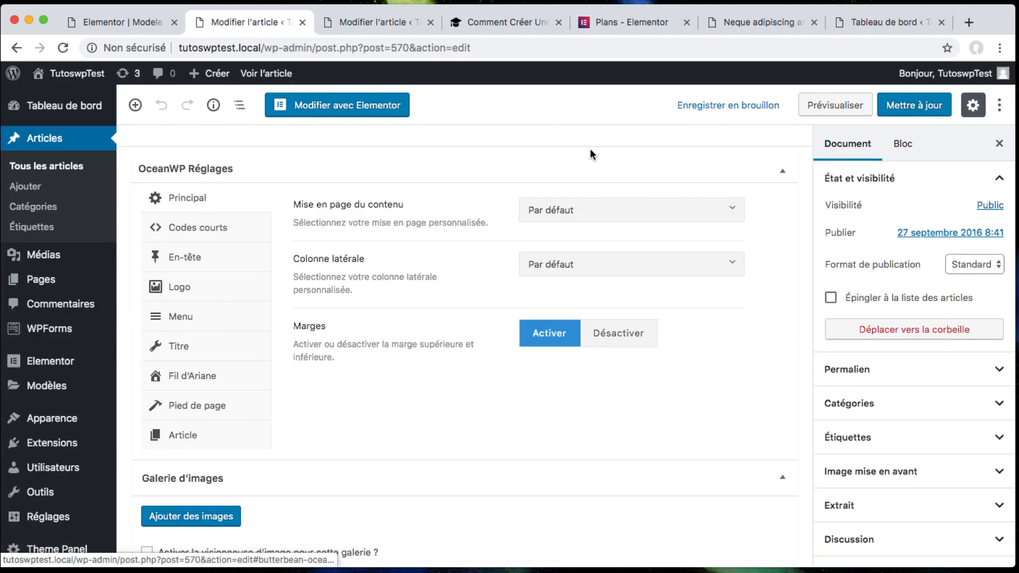
left_click(578, 215)
left_click(602, 317)
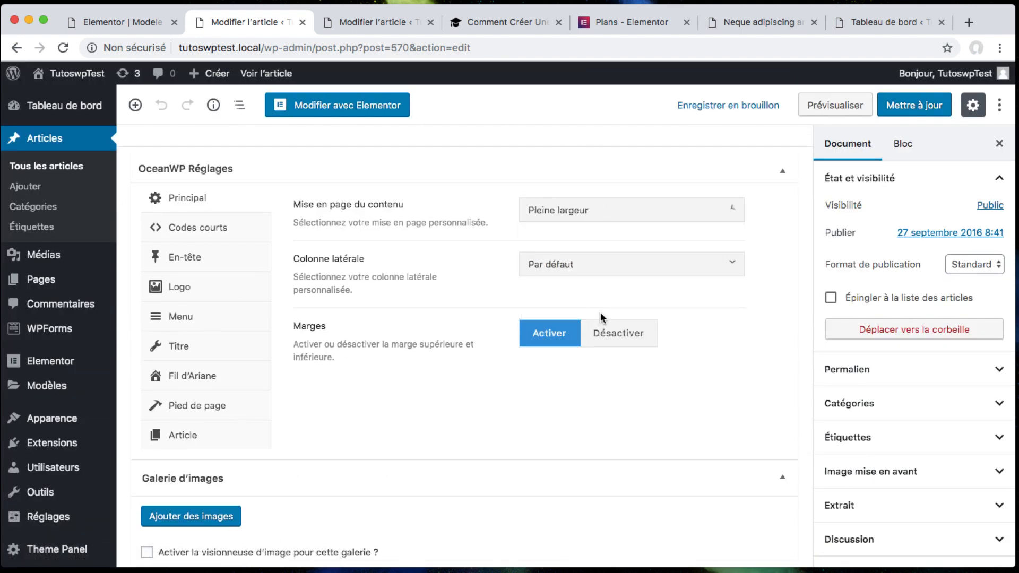
left_click(911, 105)
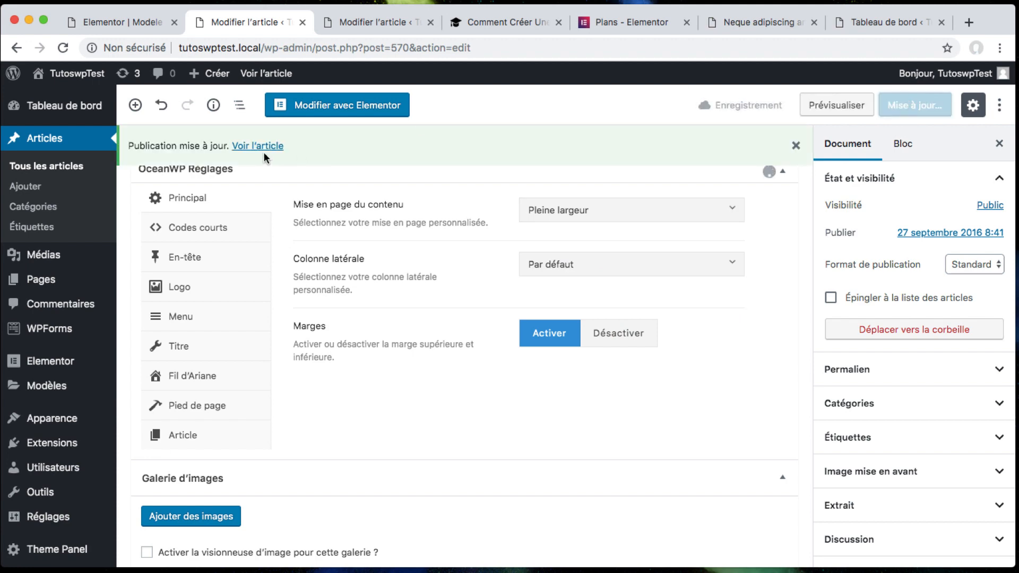
left_click(263, 151)
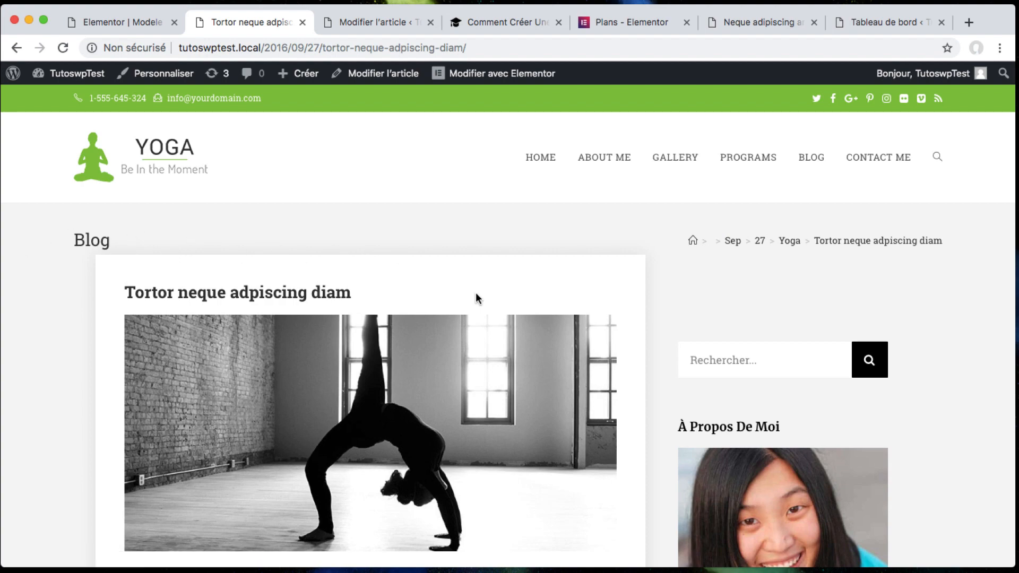
scroll(475, 297, "down", 10)
Return to the "Modele d'article" template in the Elementor editor and switch its responsive preview to "Tablette"
key("ctrl+shift+Tab")
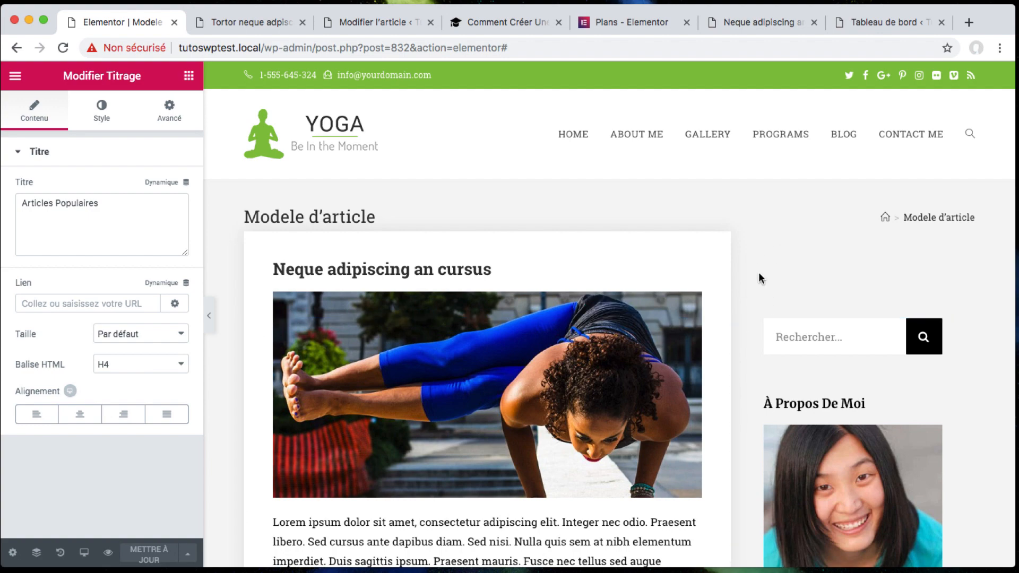
scroll(543, 149, "down", 3)
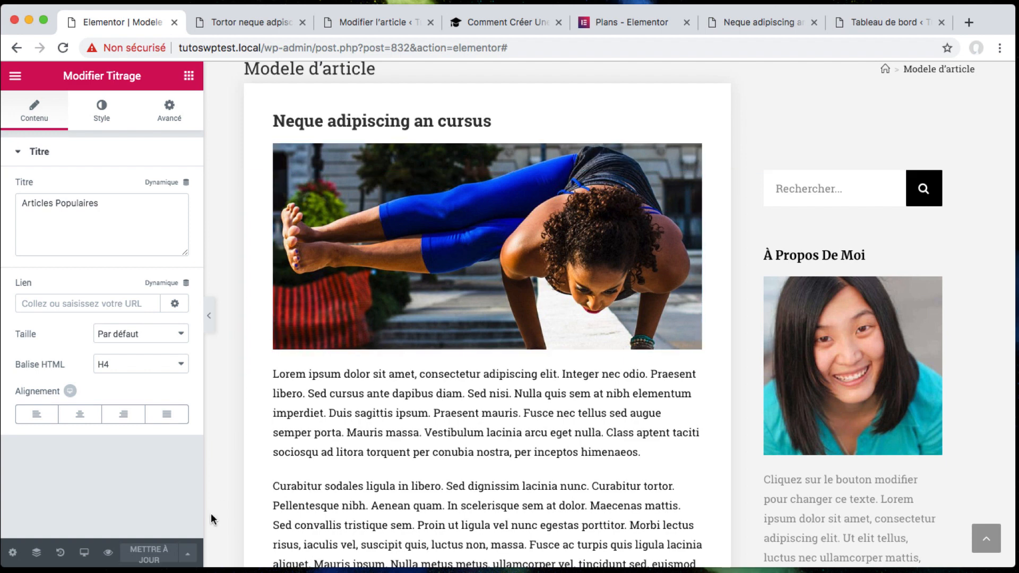
left_click(91, 553)
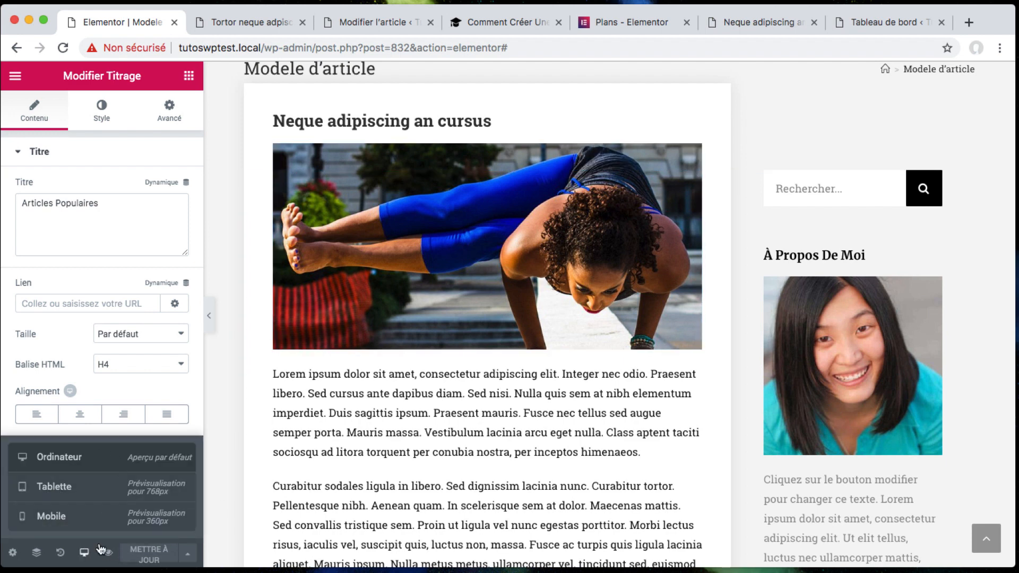
left_click(85, 554)
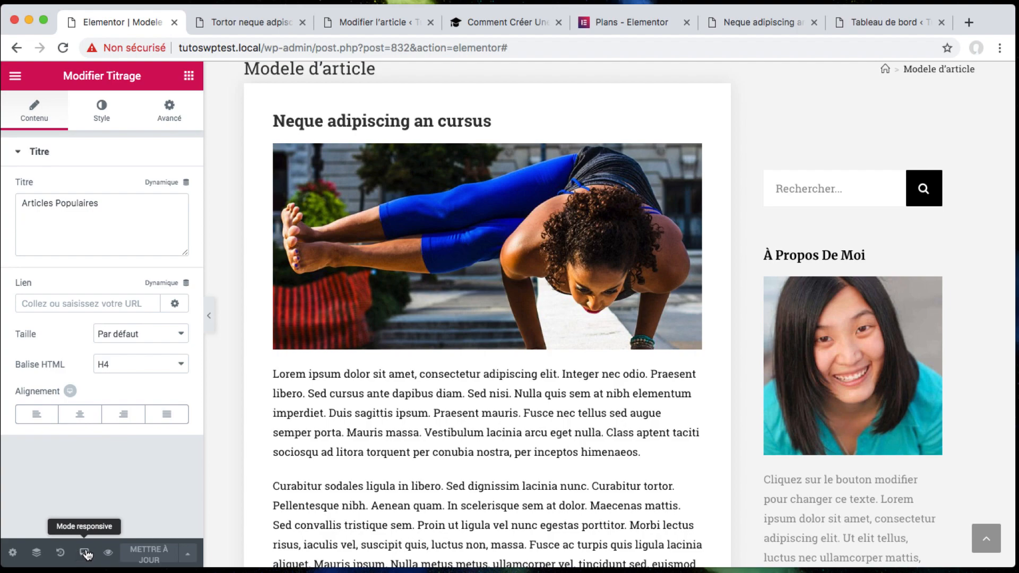
left_click(84, 555)
left_click(65, 486)
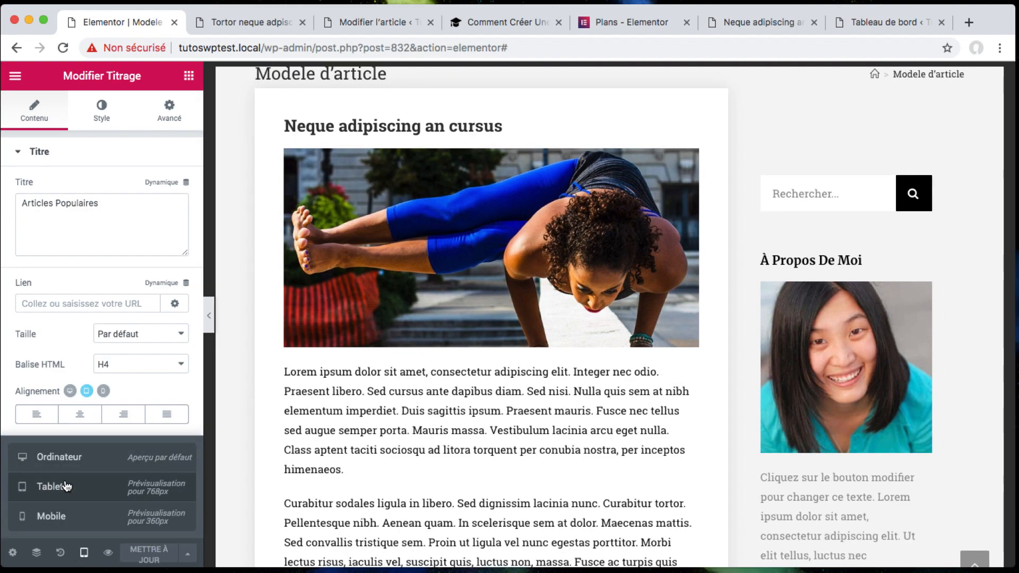
Examine the template's tablet layout from the header through the sidebar widgets to the "Tutoriel" video
scroll(607, 271, "up", 20)
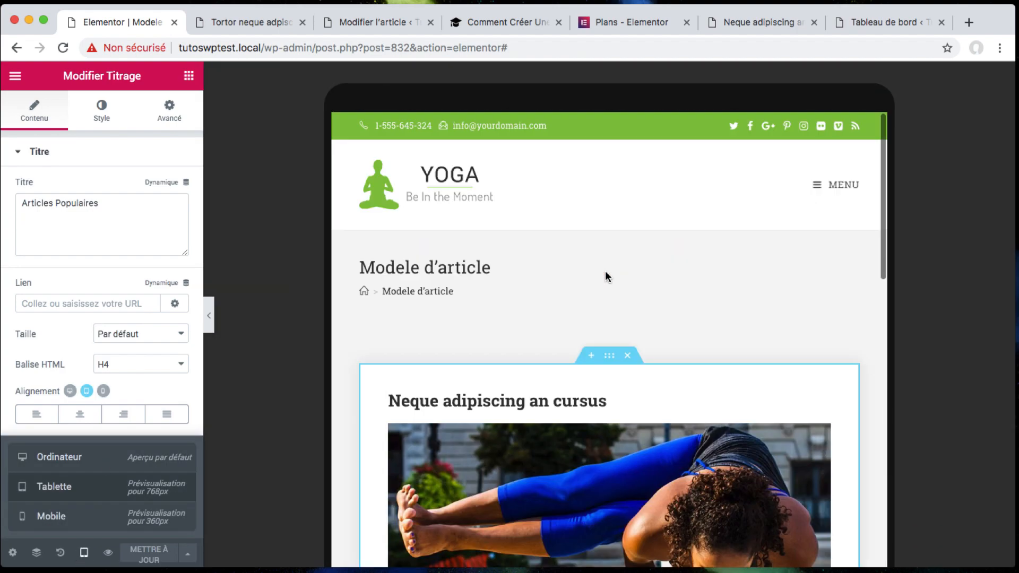
scroll(539, 371, "down", 2)
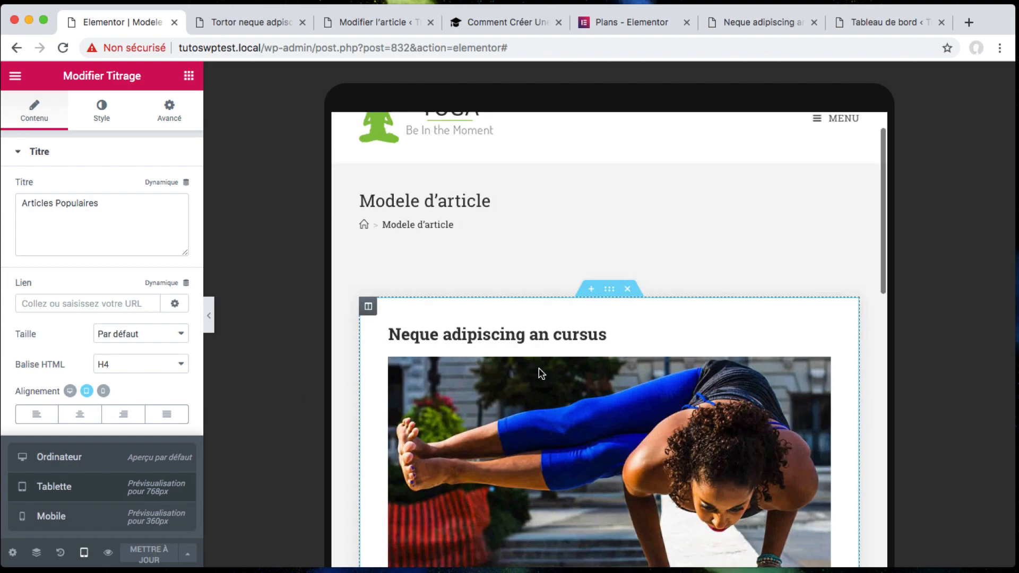
scroll(539, 372, "down", 15)
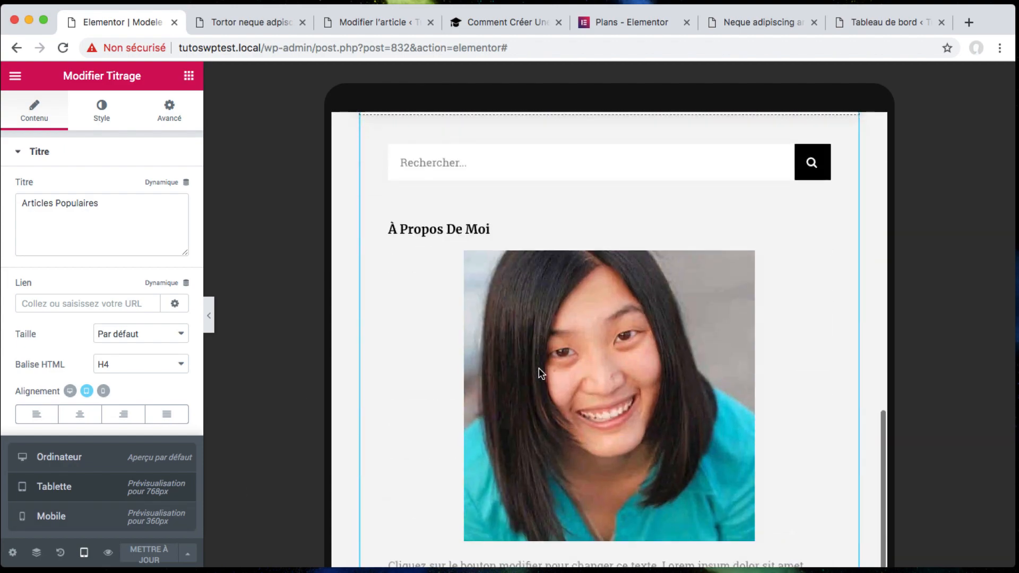
scroll(539, 371, "down", 10)
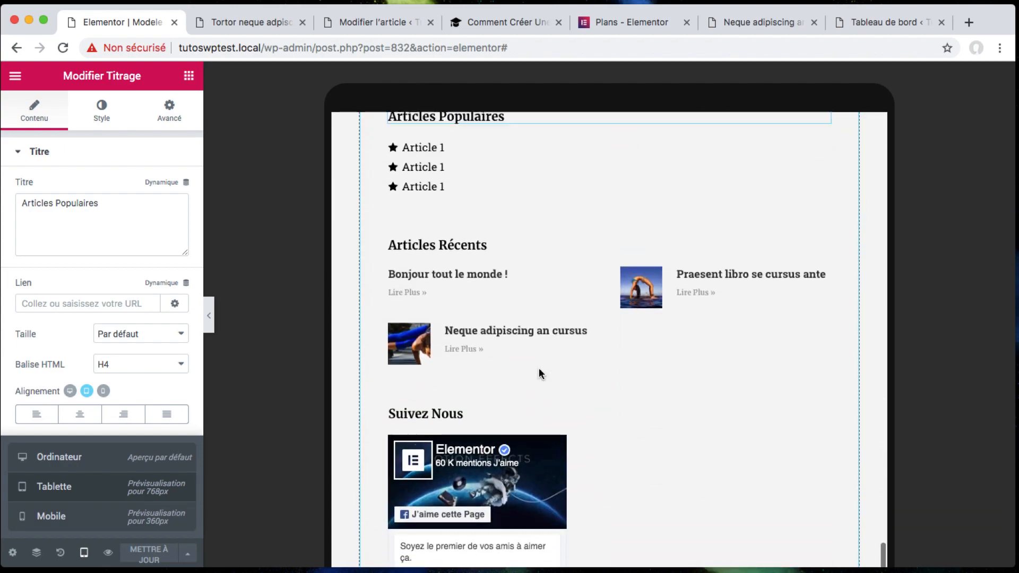
scroll(539, 371, "up", 4)
scroll(497, 428, "down", 6)
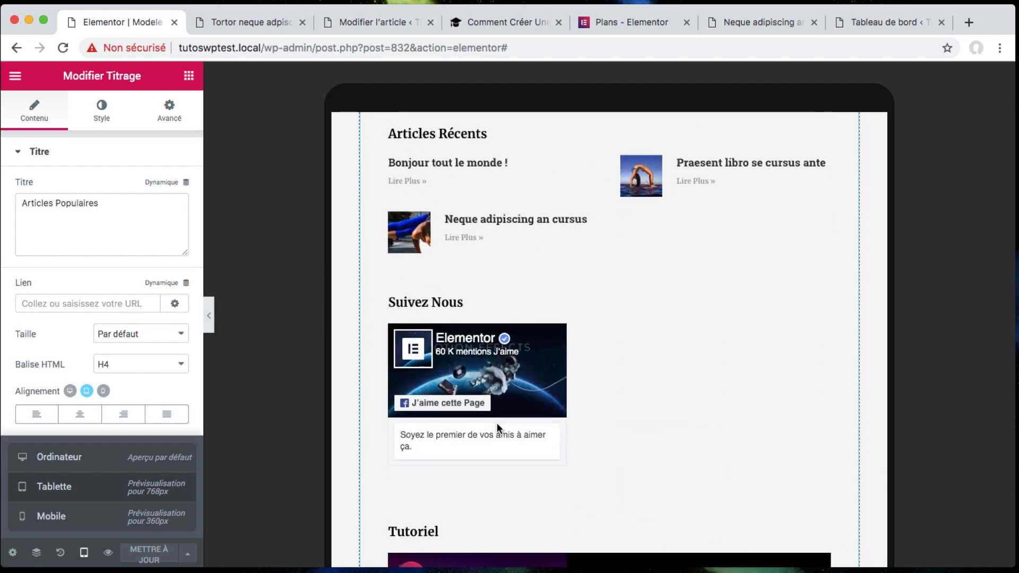
scroll(499, 422, "up", 3)
scroll(591, 307, "down", 6)
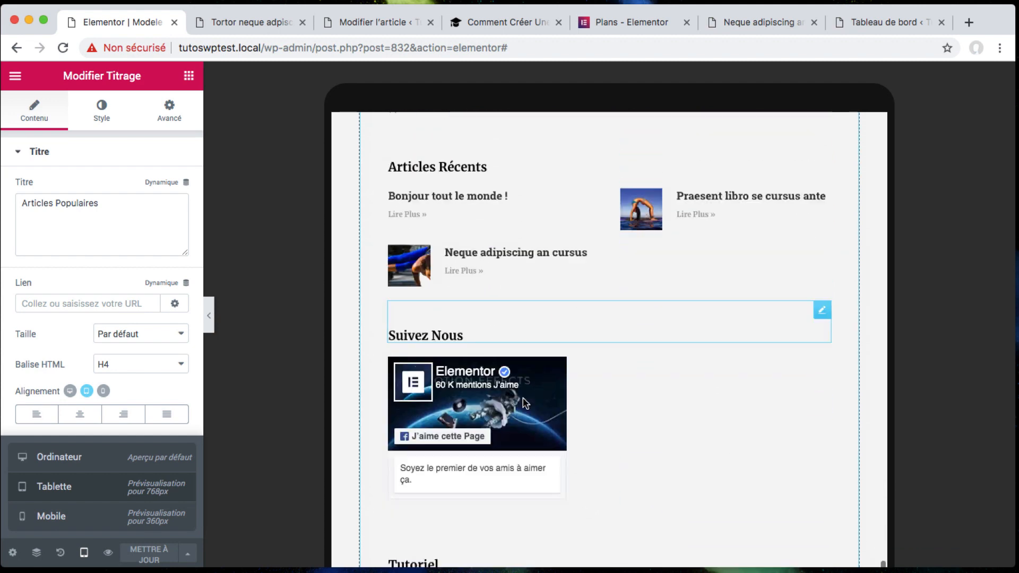
scroll(523, 398, "down", 6)
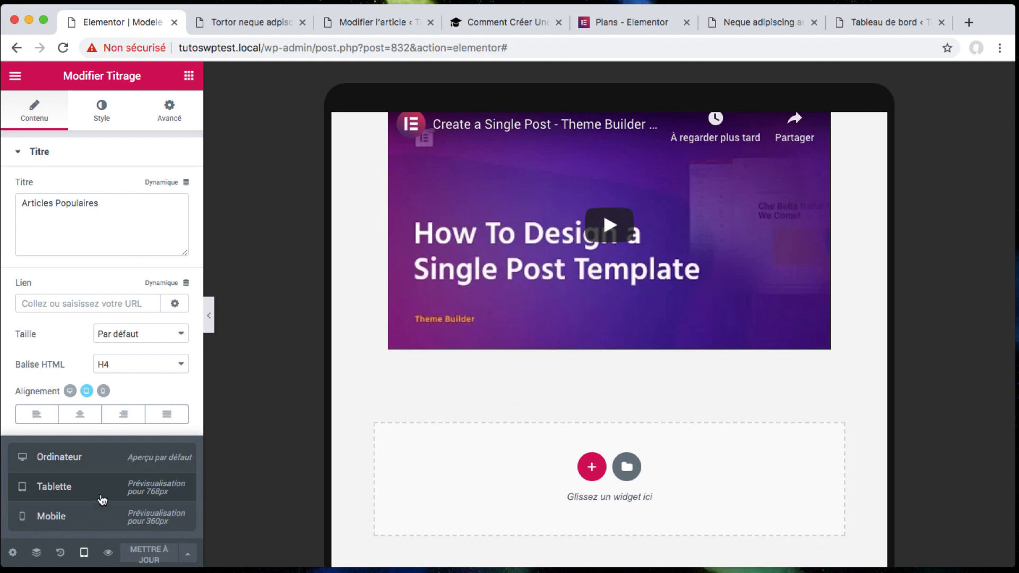
Switch the responsive preview to "Mobile" and examine the template's layout from the header to the footer
left_click(80, 517)
scroll(703, 314, "up", 15)
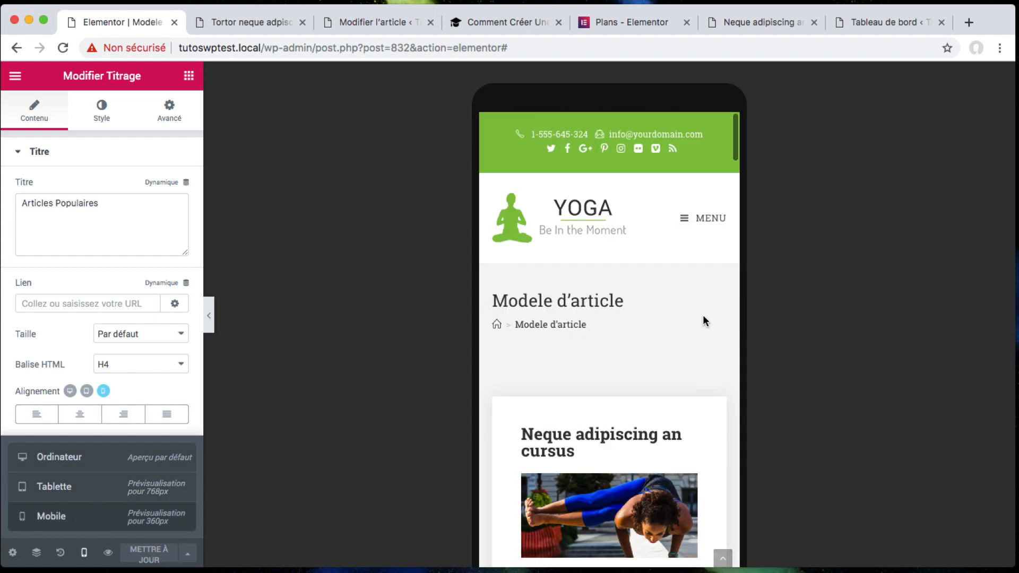
scroll(703, 320, "down", 10)
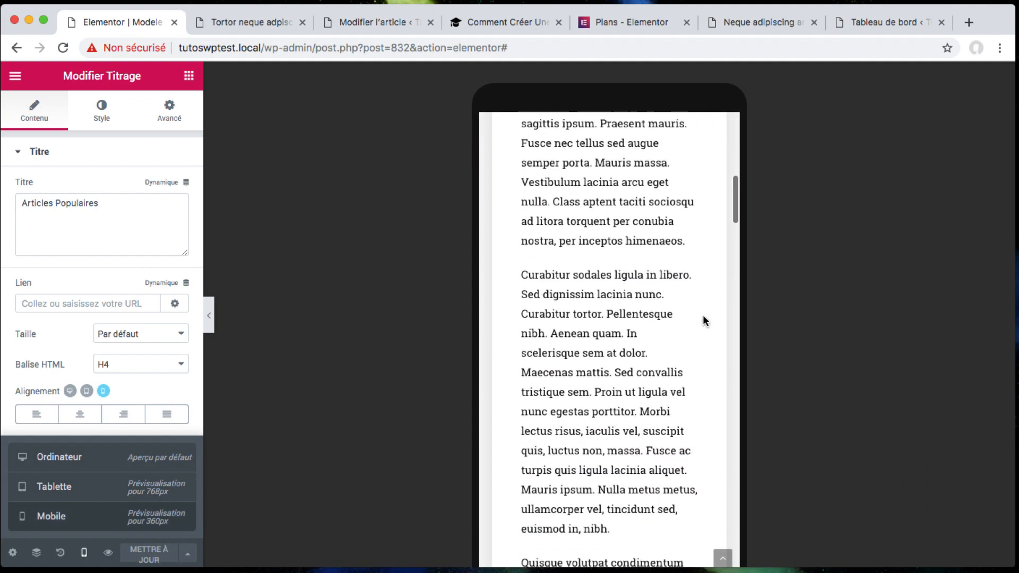
scroll(703, 320, "down", 10)
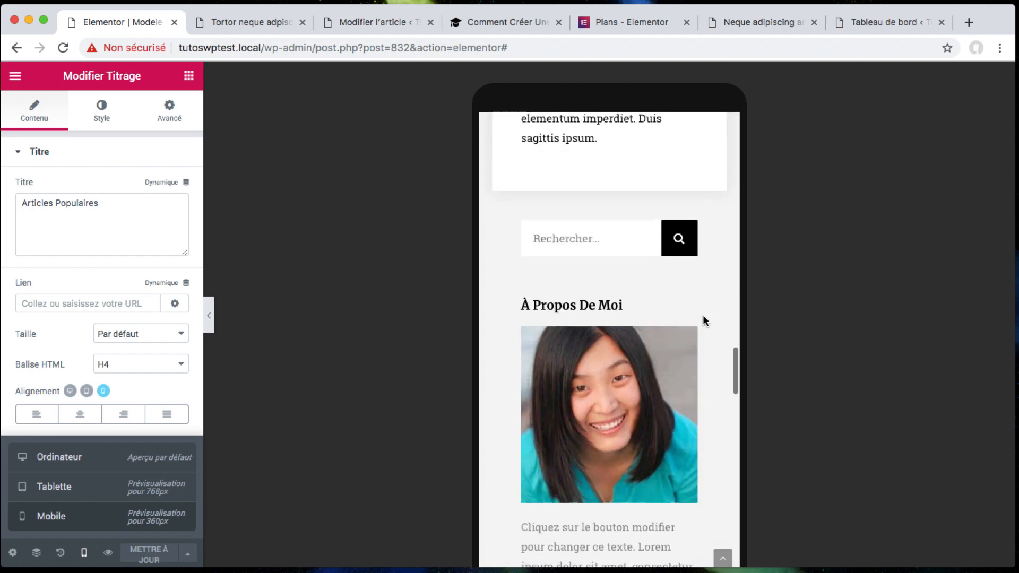
scroll(705, 320, "down", 10)
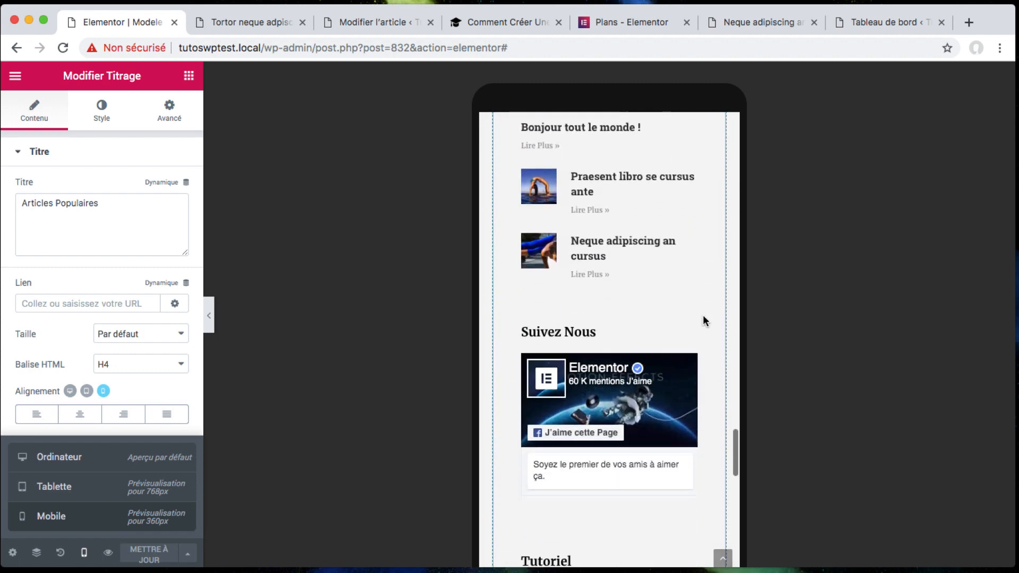
scroll(705, 320, "down", 10)
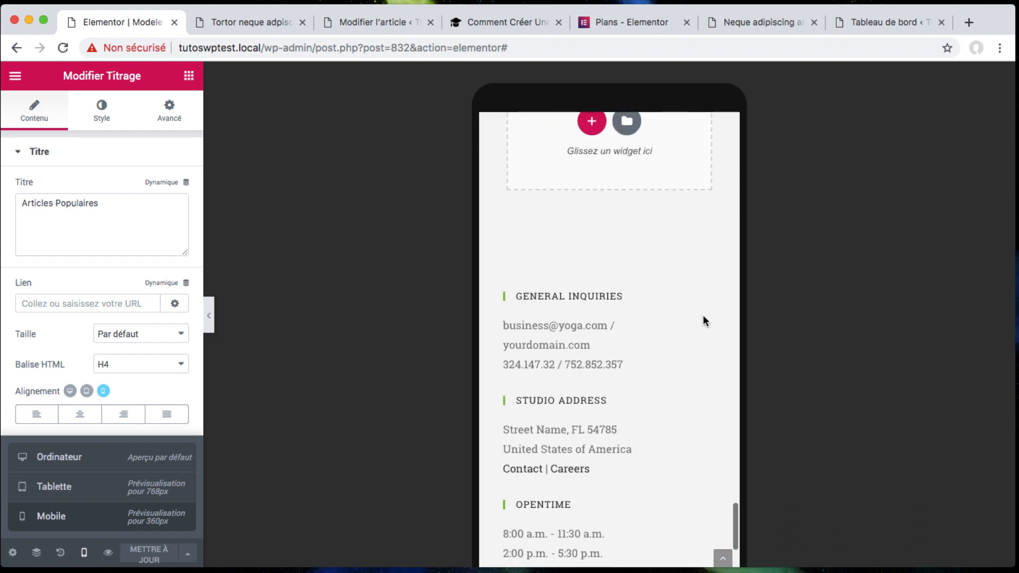
scroll(703, 320, "up", 9)
scroll(703, 320, "down", 13)
scroll(702, 321, "up", 1)
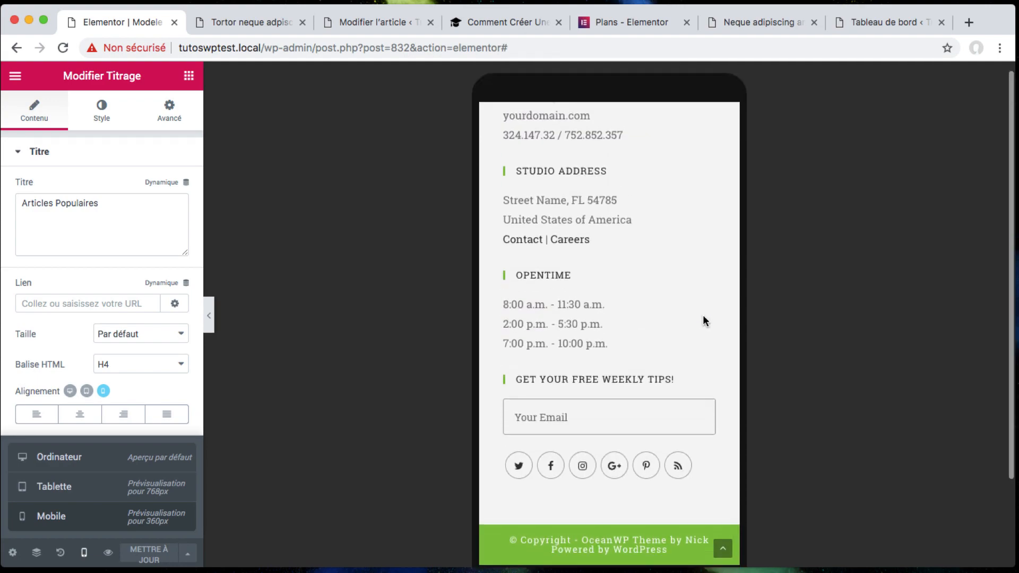
scroll(703, 321, "up", 12)
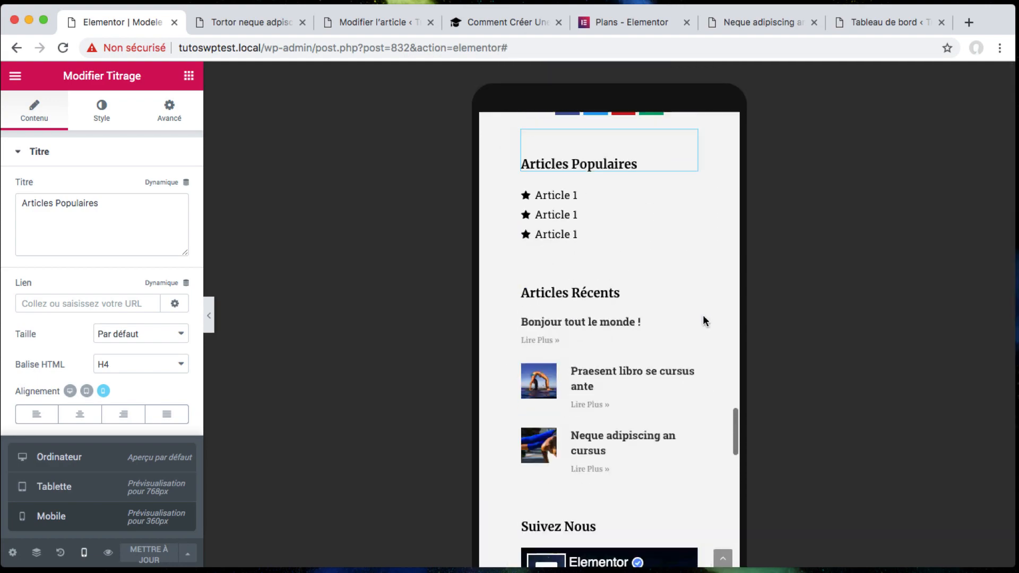
scroll(703, 318, "up", 20)
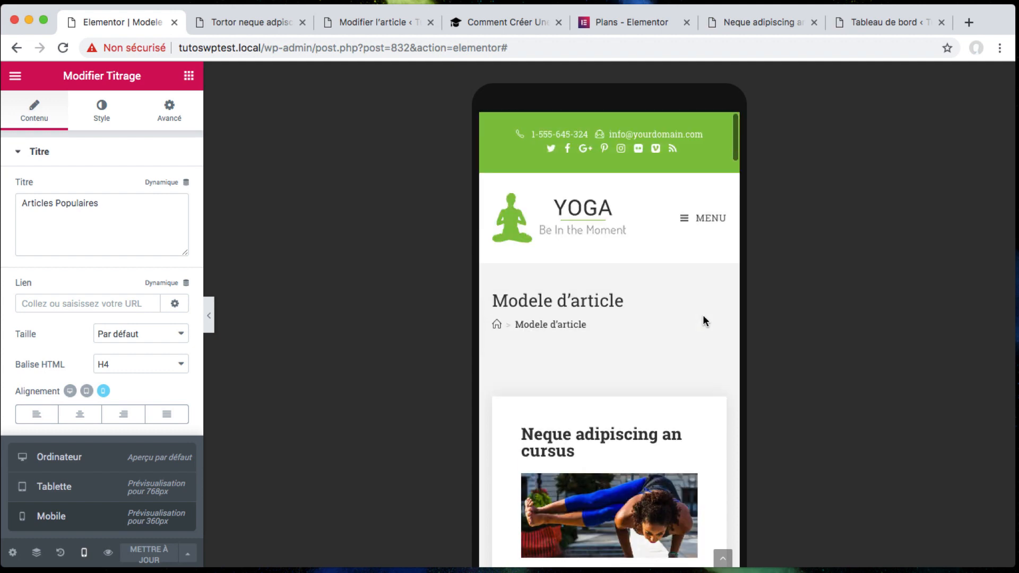
Set the responsive preview back to "Ordinateur" and look over the template's desktop layout
left_click(61, 471)
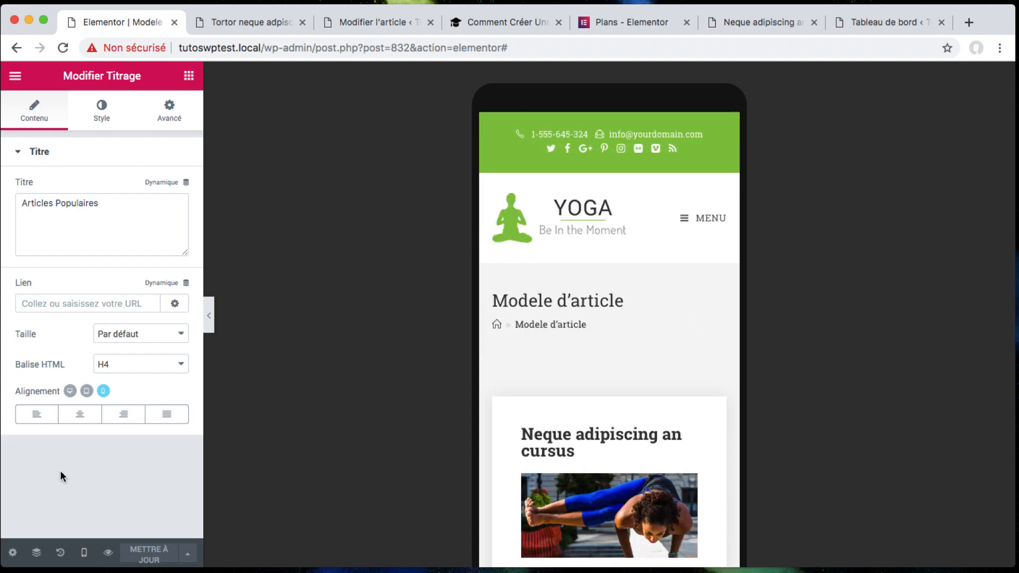
left_click(84, 552)
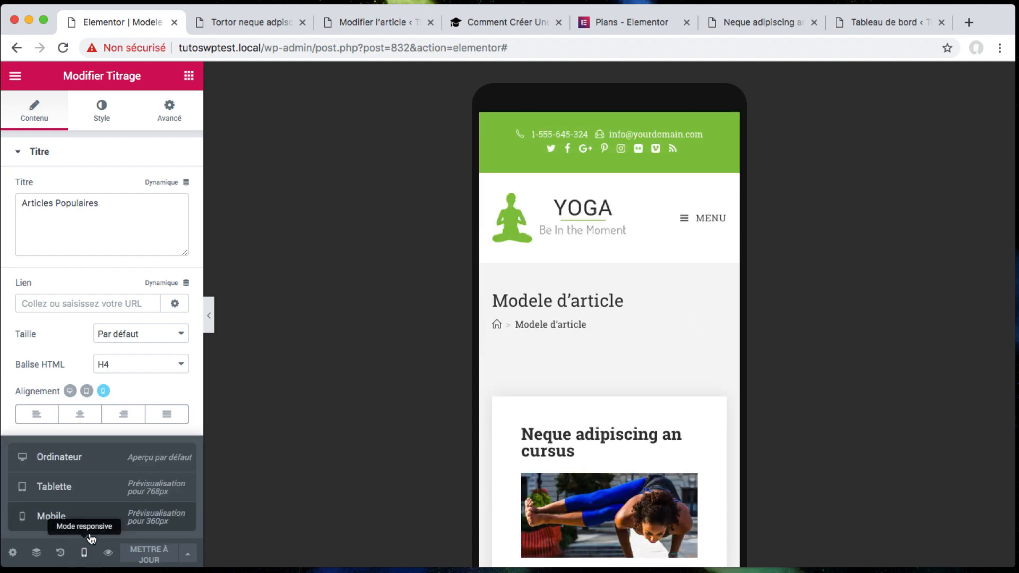
left_click(64, 458)
scroll(626, 275, "down", 7)
scroll(626, 275, "up", 9)
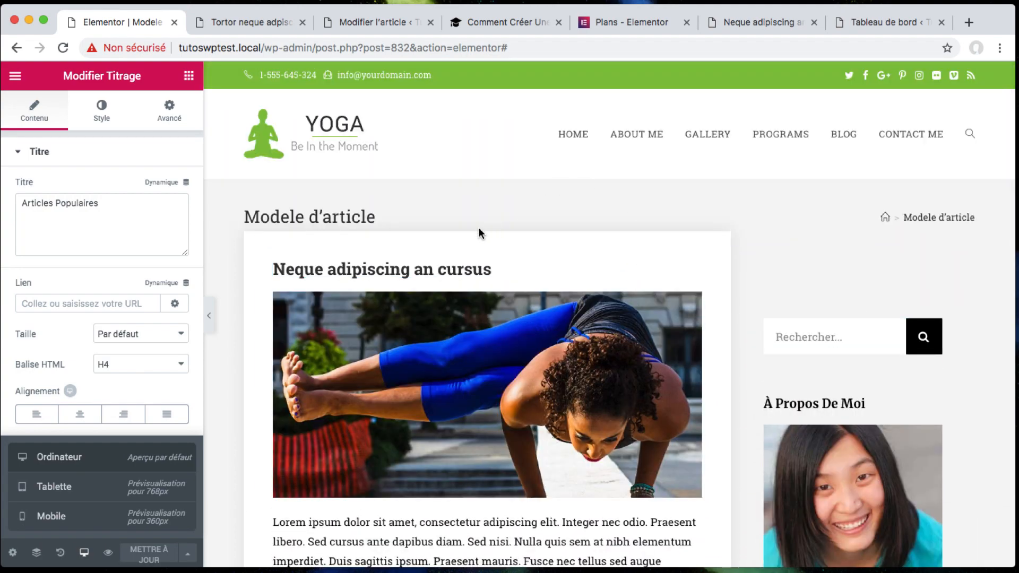
Open the Post Content widget's style settings and review the article content and sidebar in the template
left_click(479, 229)
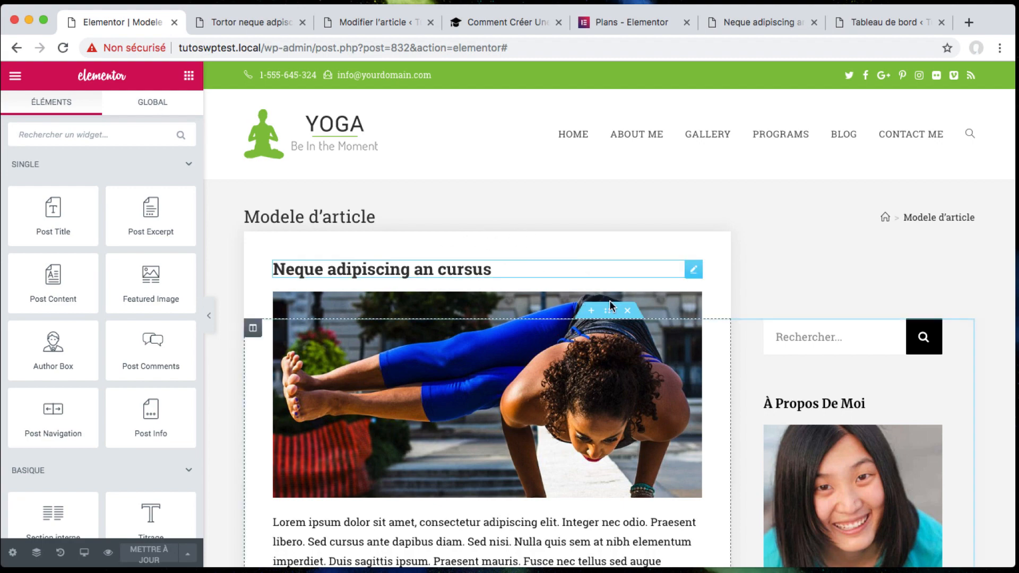
scroll(540, 407, "down", 3)
scroll(540, 406, "down", 2)
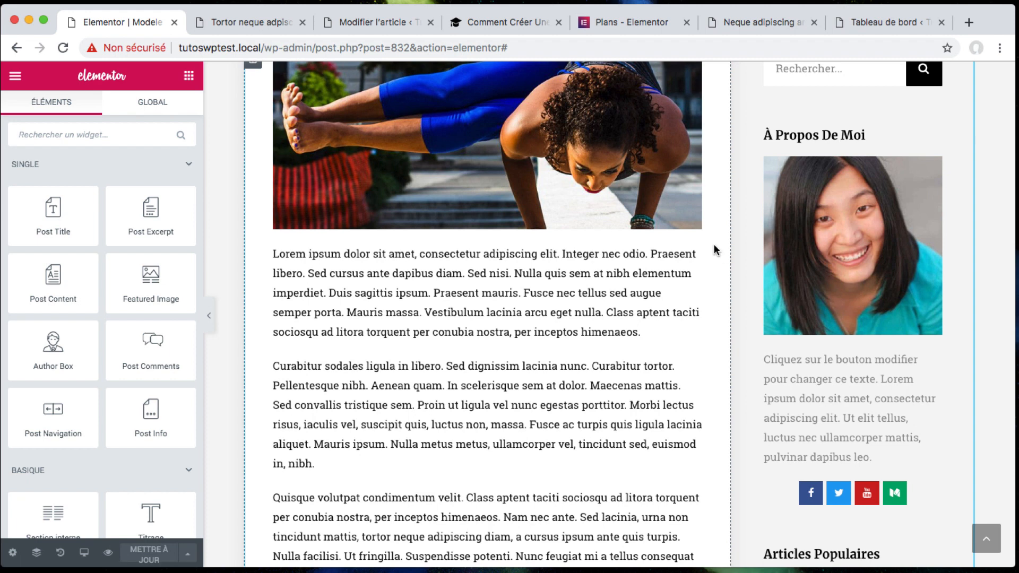
left_click(302, 265)
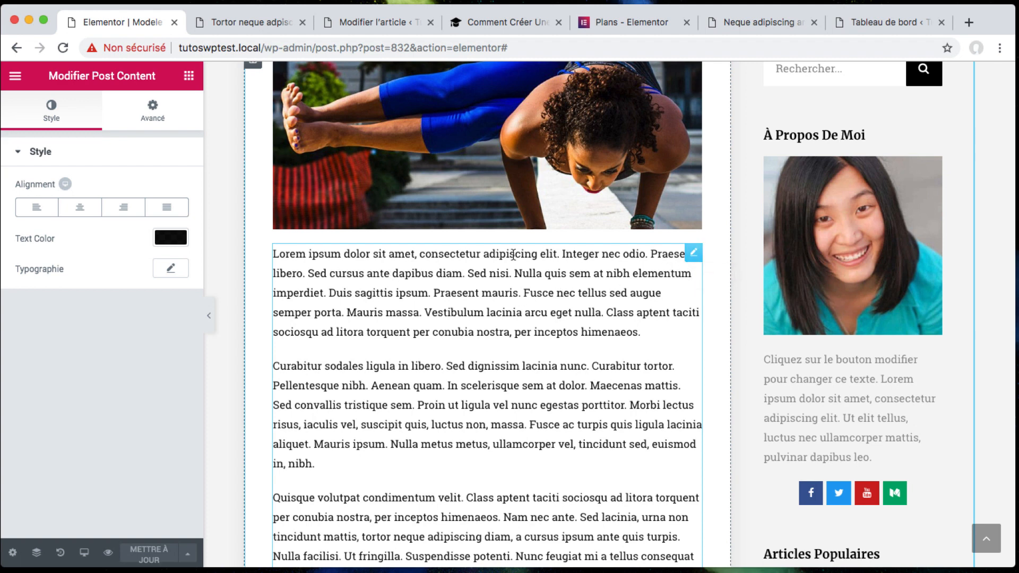
scroll(561, 298, "up", 5)
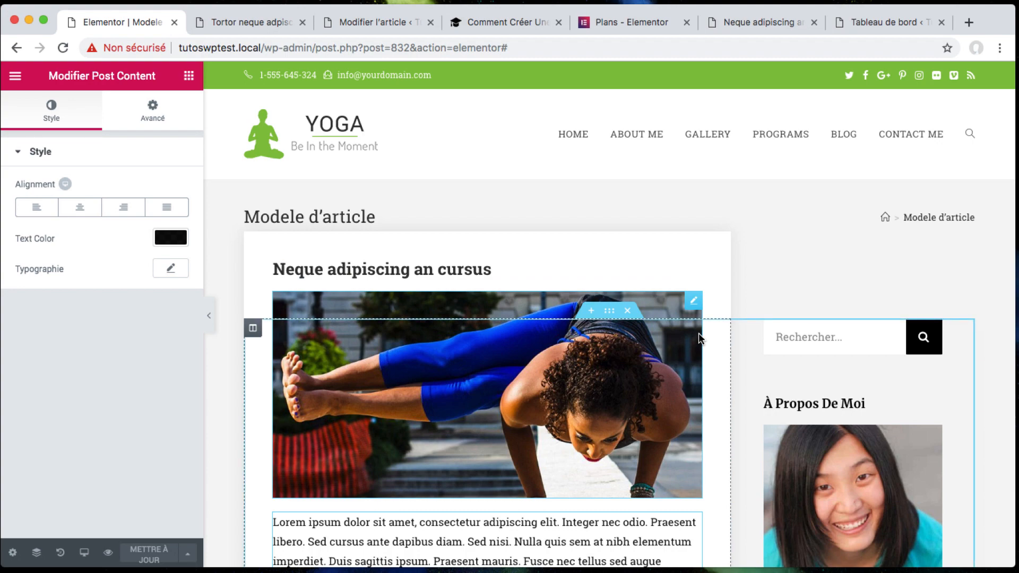
scroll(698, 335, "down", 3)
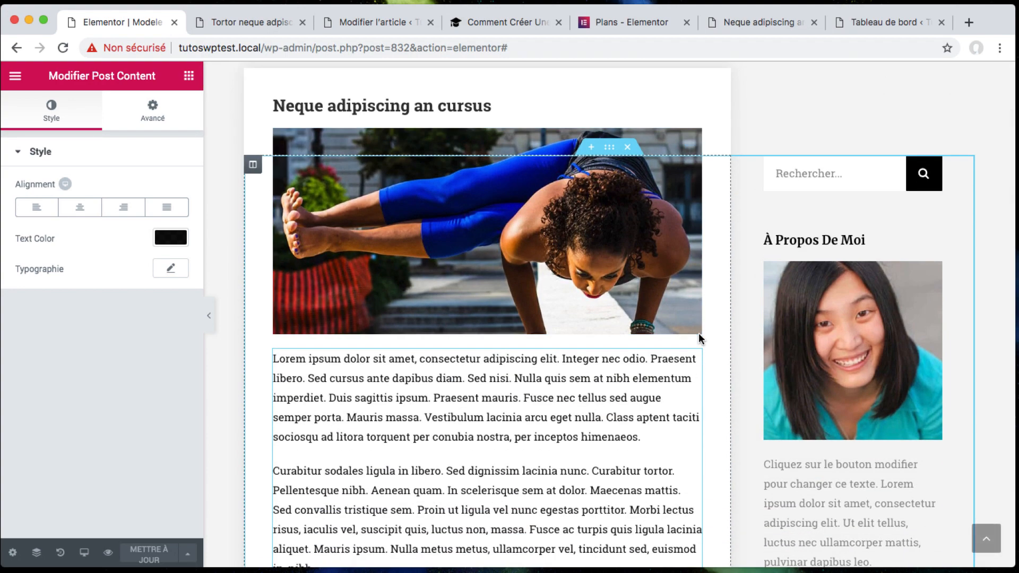